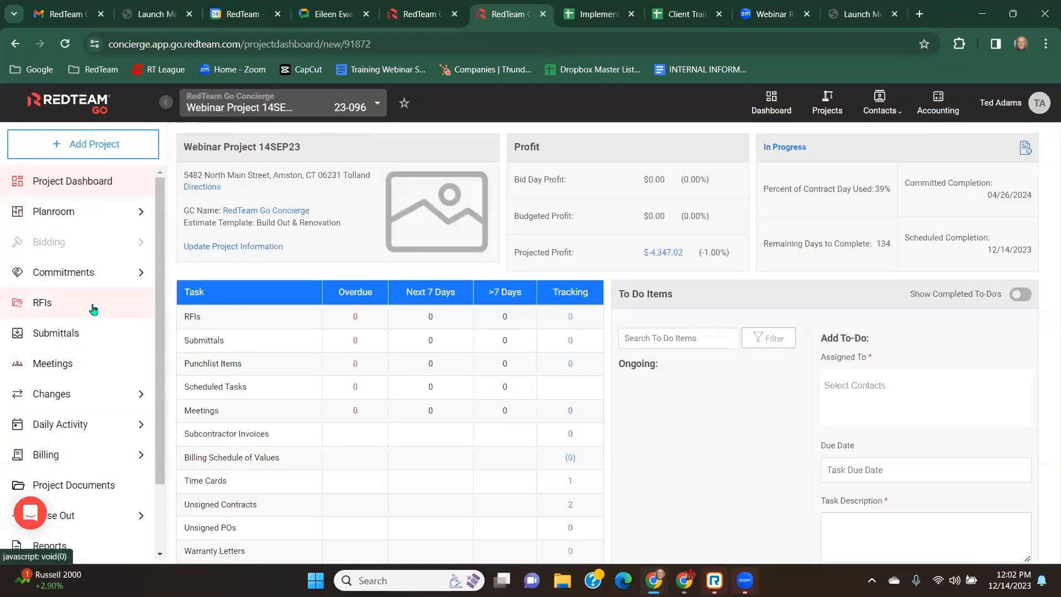
Open the project's Schedules page under Daily Activity.
scroll(76, 239, down, 2)
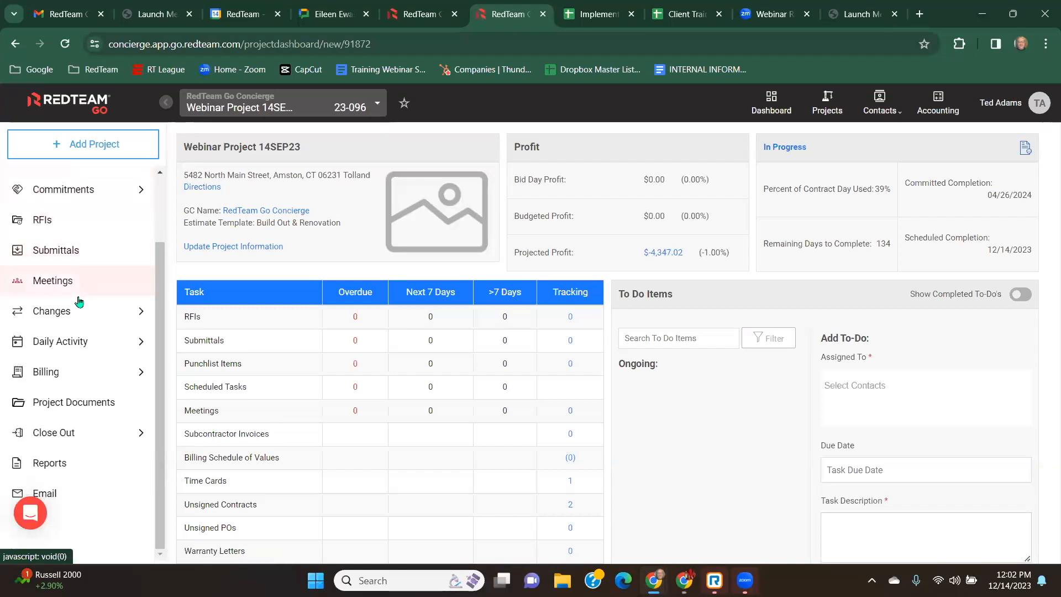
click(62, 343)
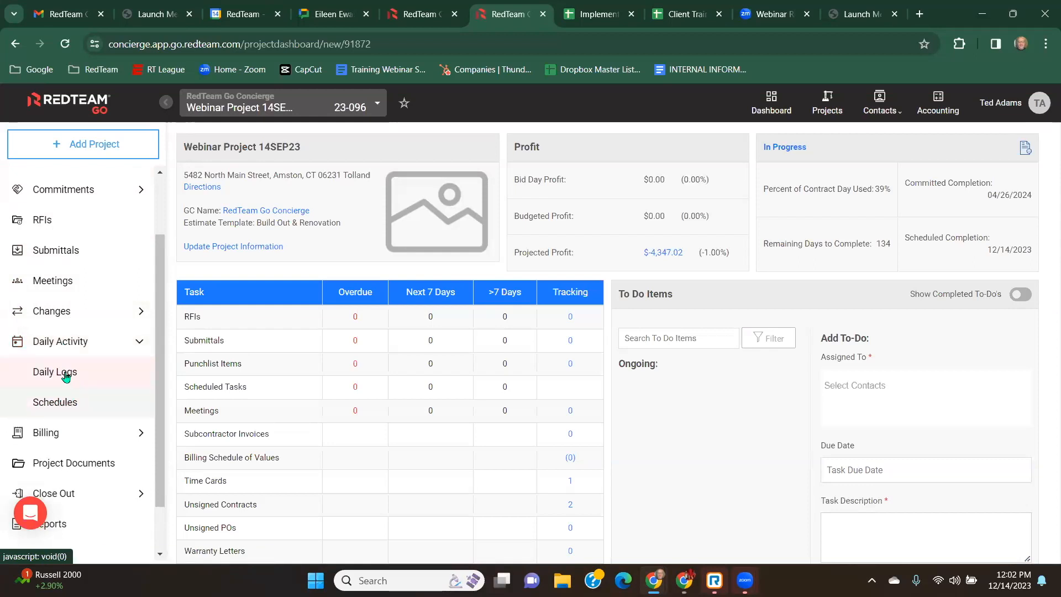
click(64, 407)
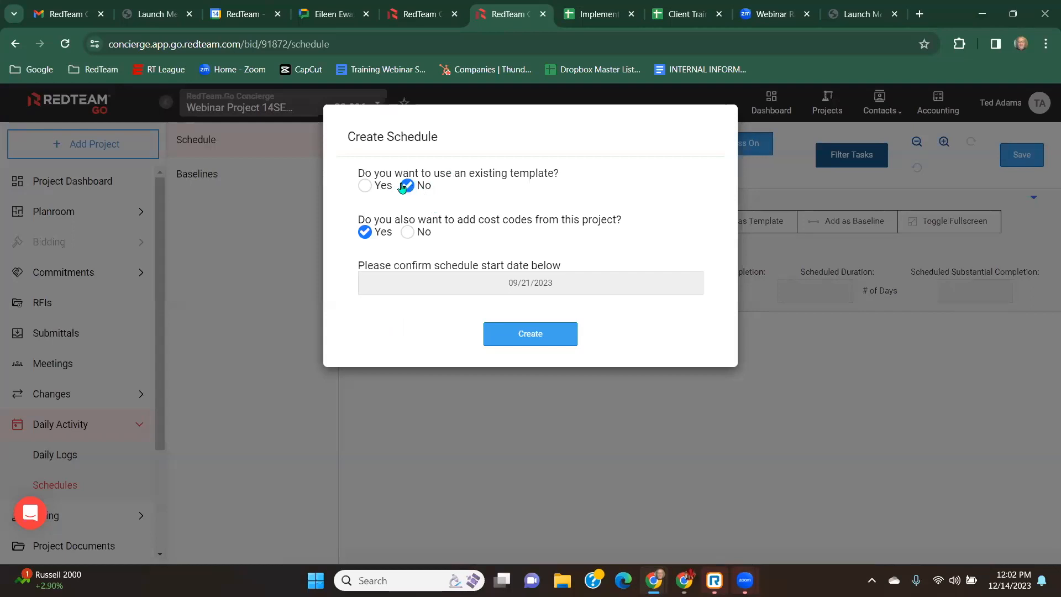
Create the schedule without an existing template, keeping the project's cost codes, from start date 09/21/2023.
click(365, 187)
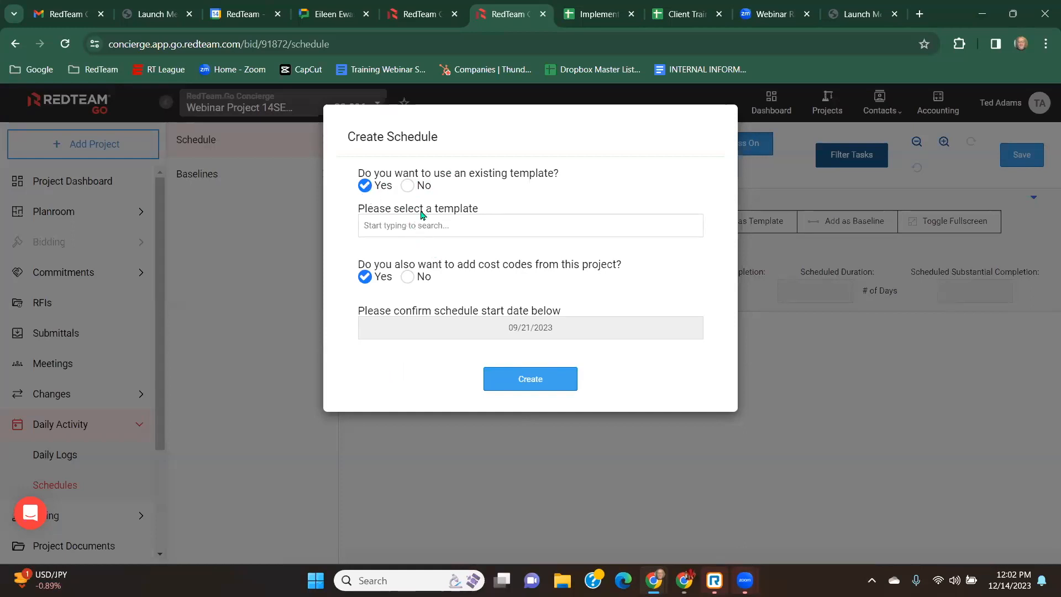
click(409, 188)
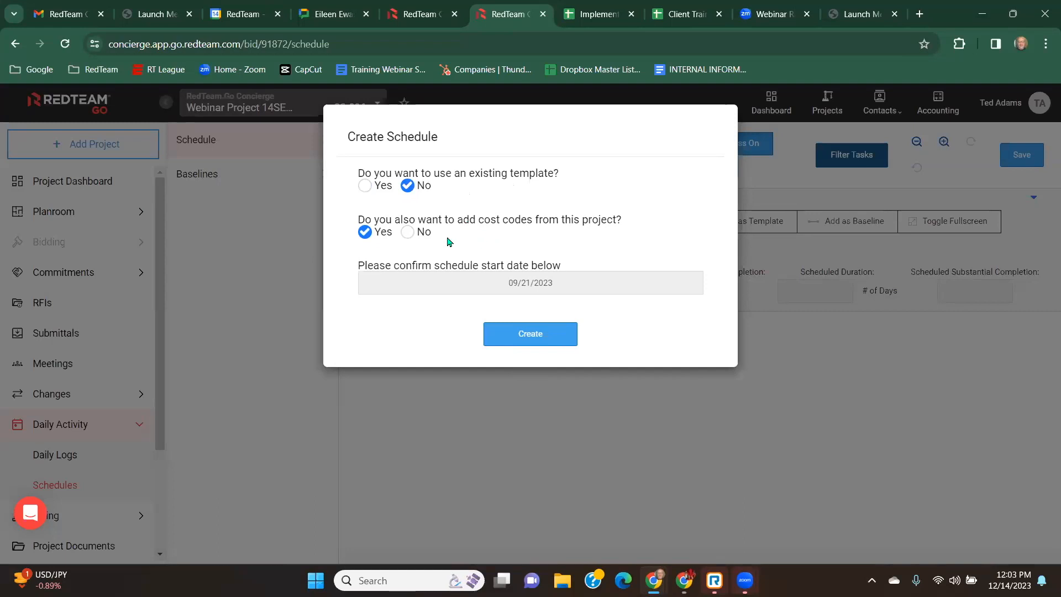
click(409, 234)
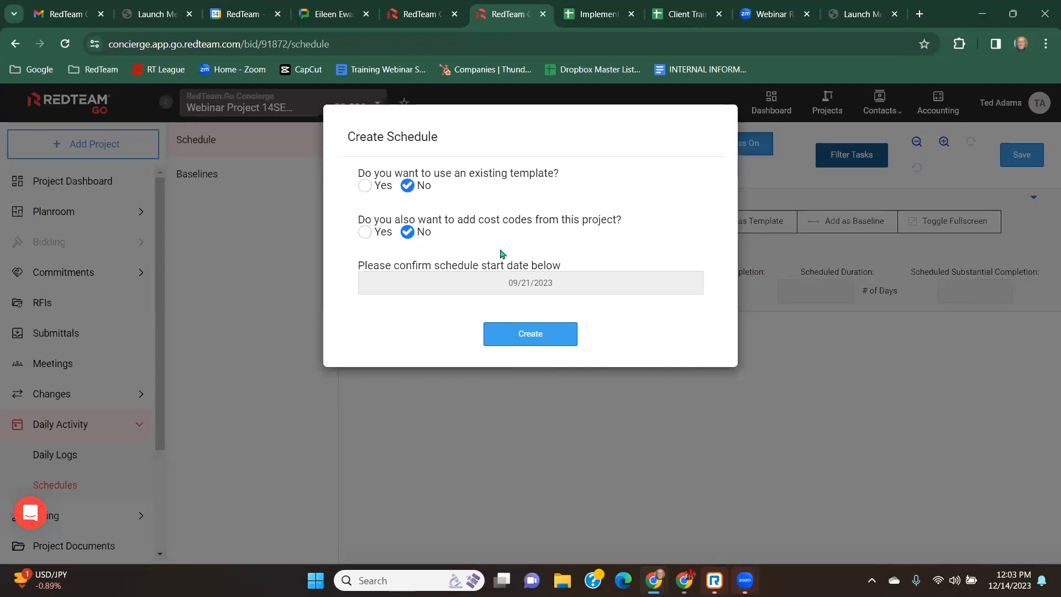
click(365, 234)
click(533, 338)
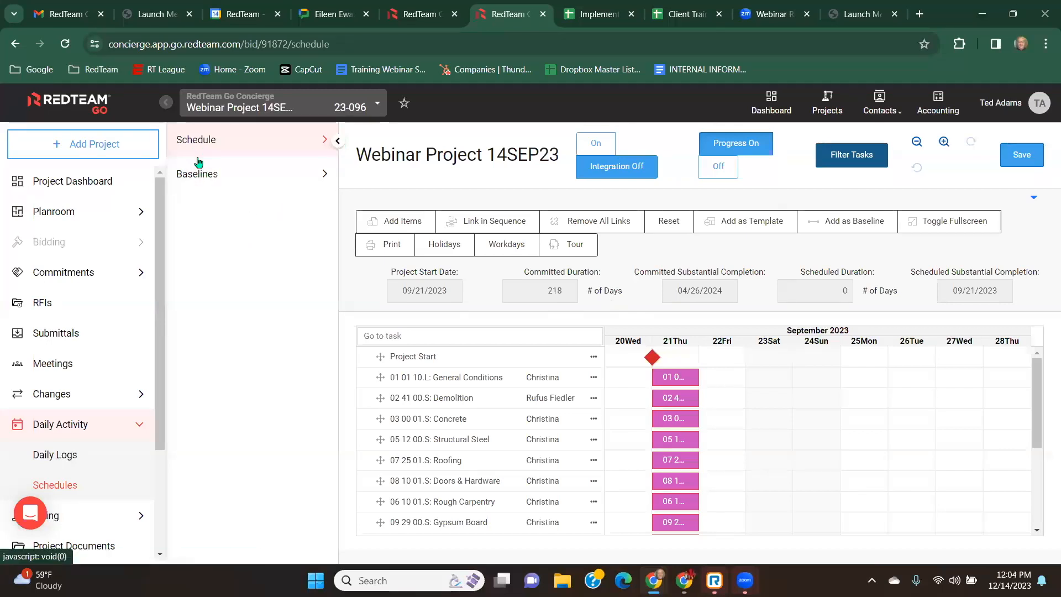
Collapse the schedule navigation panel and review the Add Items options.
click(338, 142)
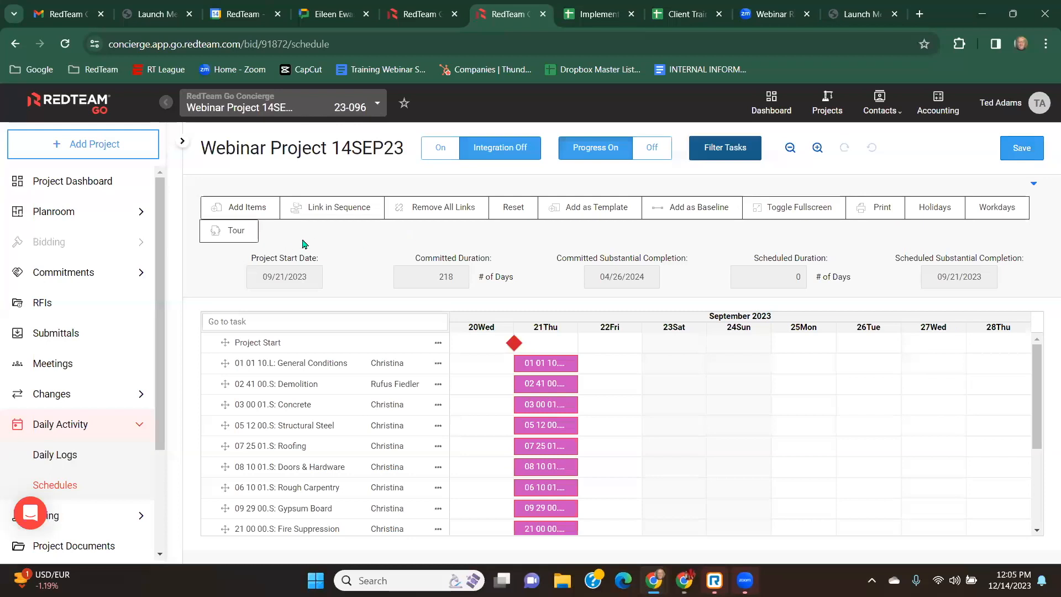
click(252, 210)
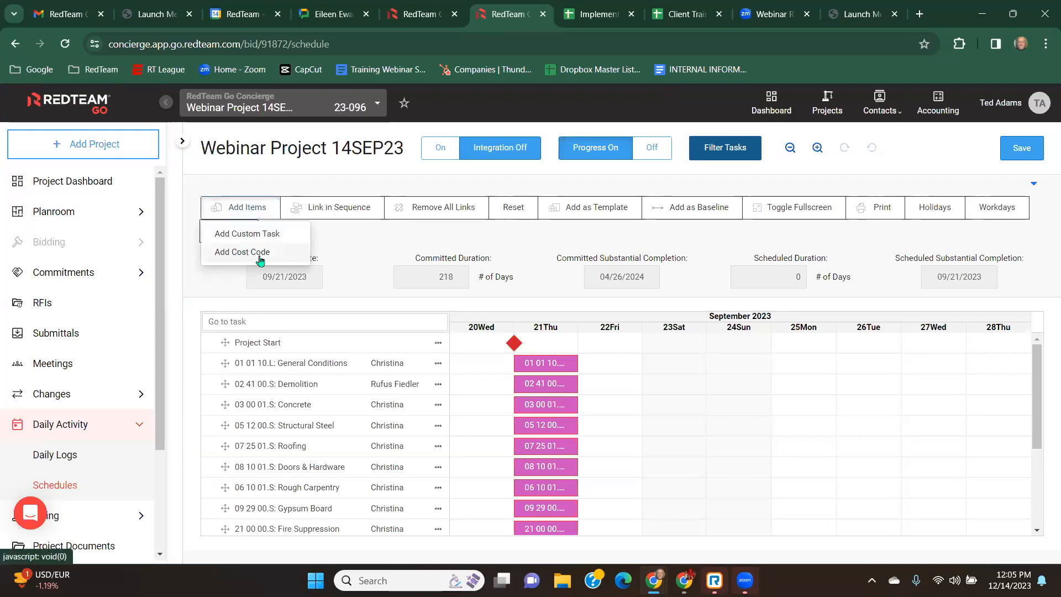
click(342, 239)
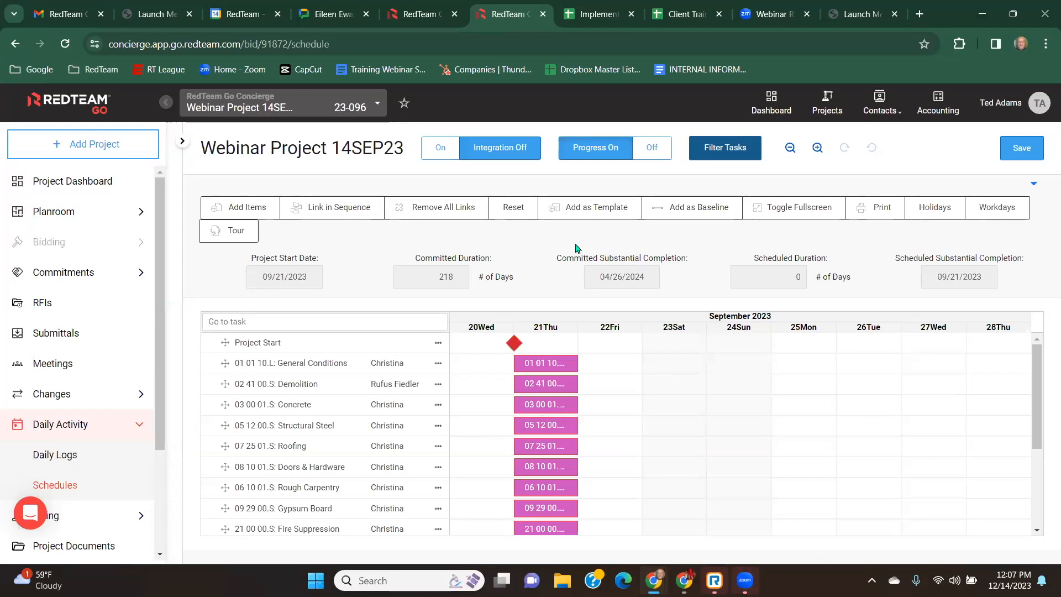
Switch the Gantt schedule to fullscreen view.
click(696, 218)
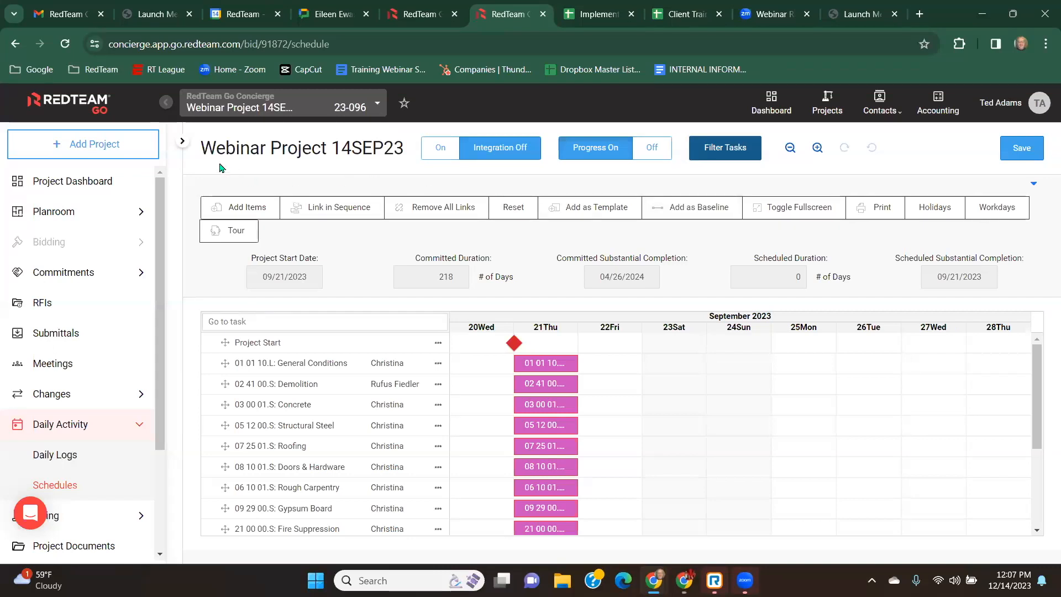
click(184, 144)
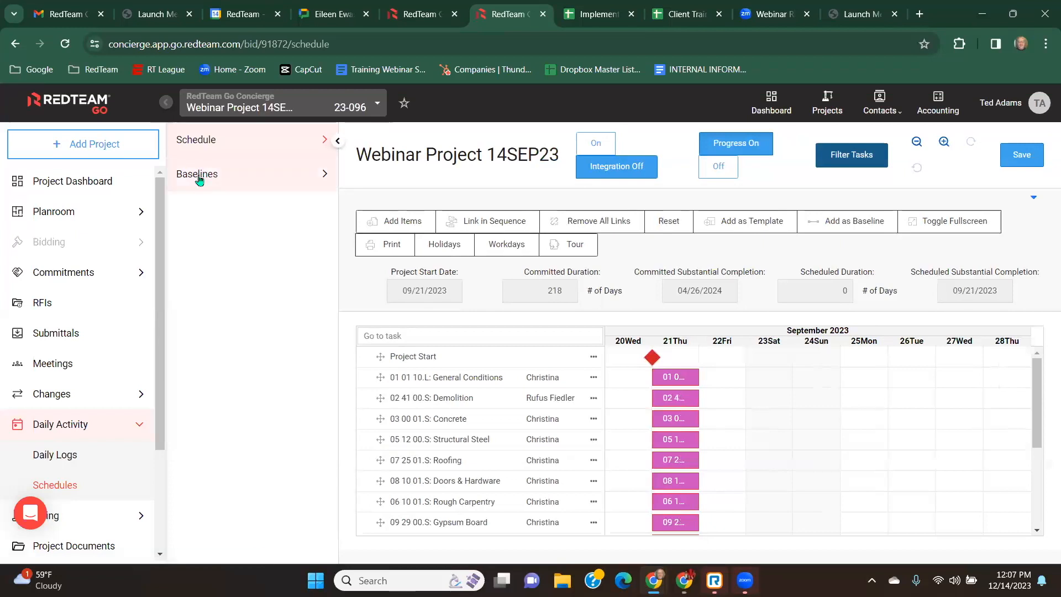
click(339, 145)
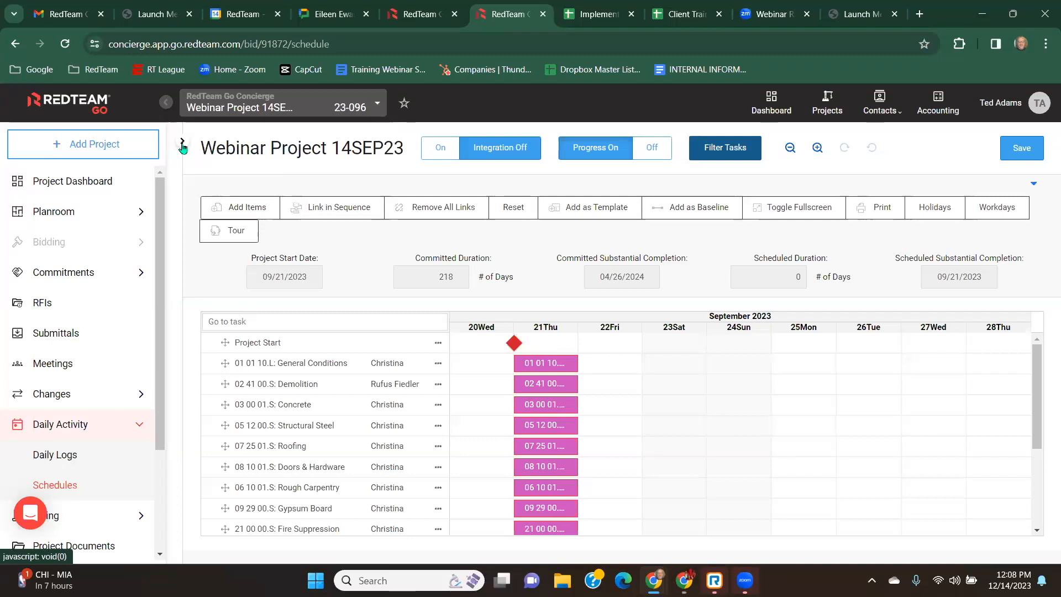
click(804, 213)
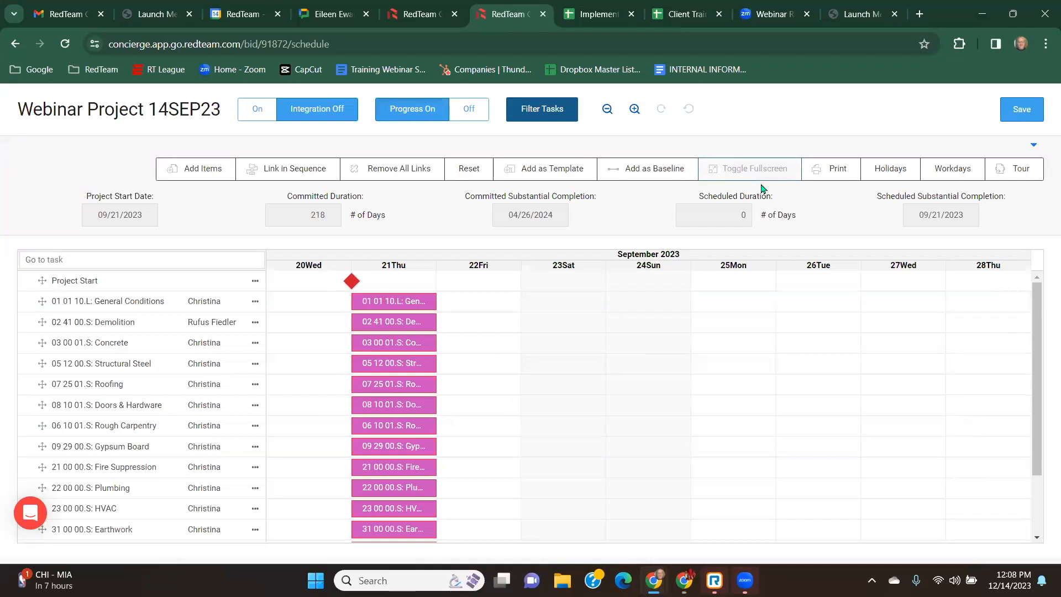
Open the print options and title the printout Progress 12.14.23.
click(840, 177)
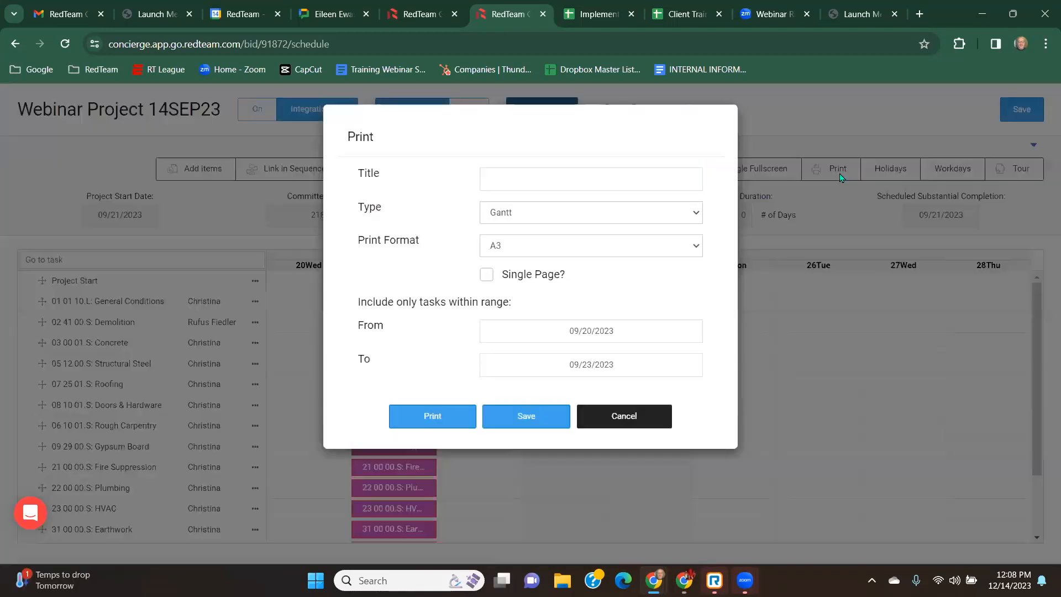
click(520, 181)
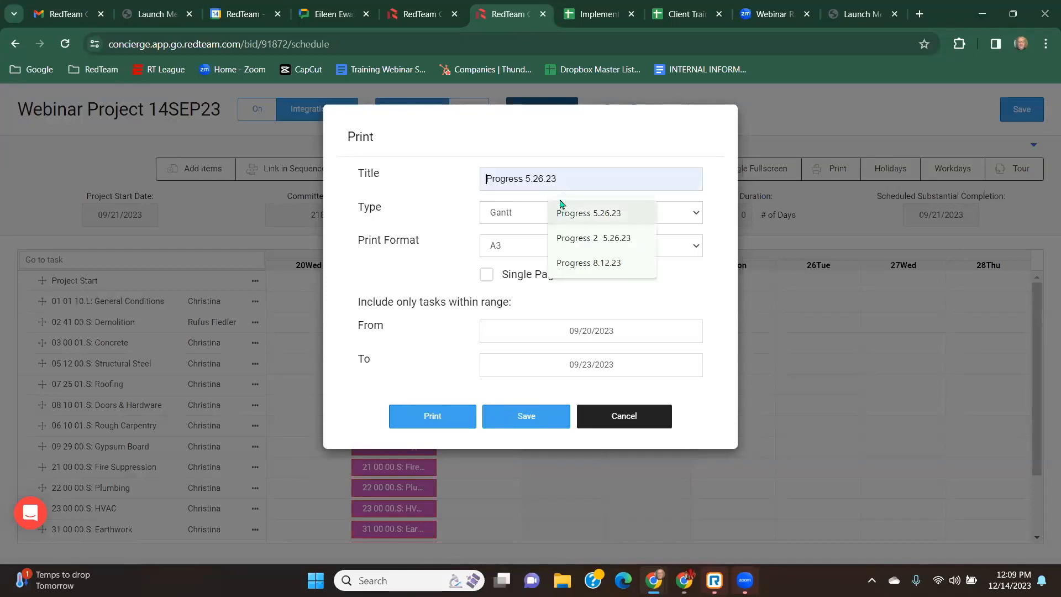
text(Prog)
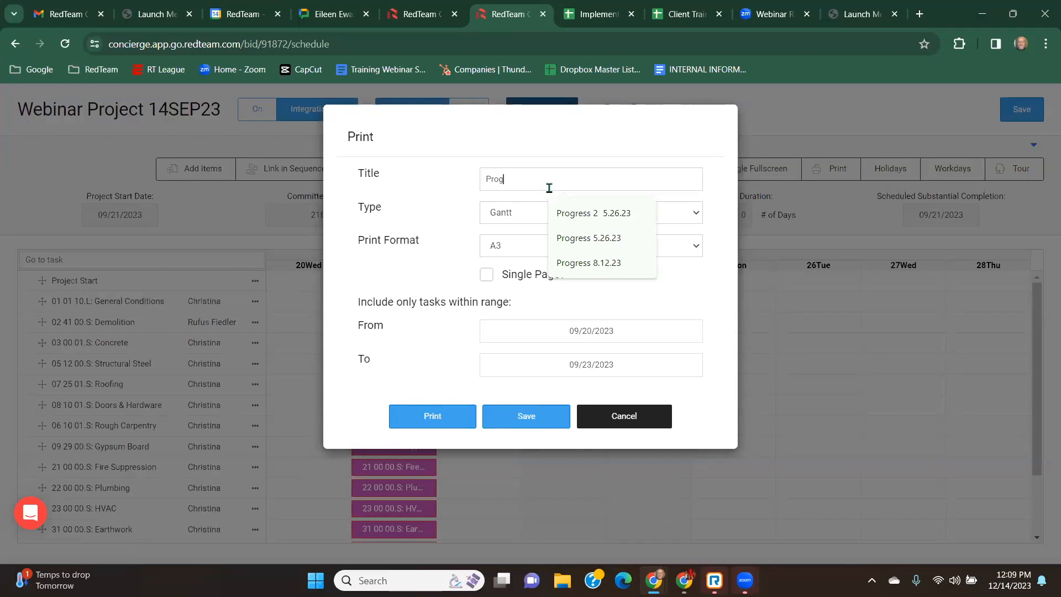
text(ress 12.14.23)
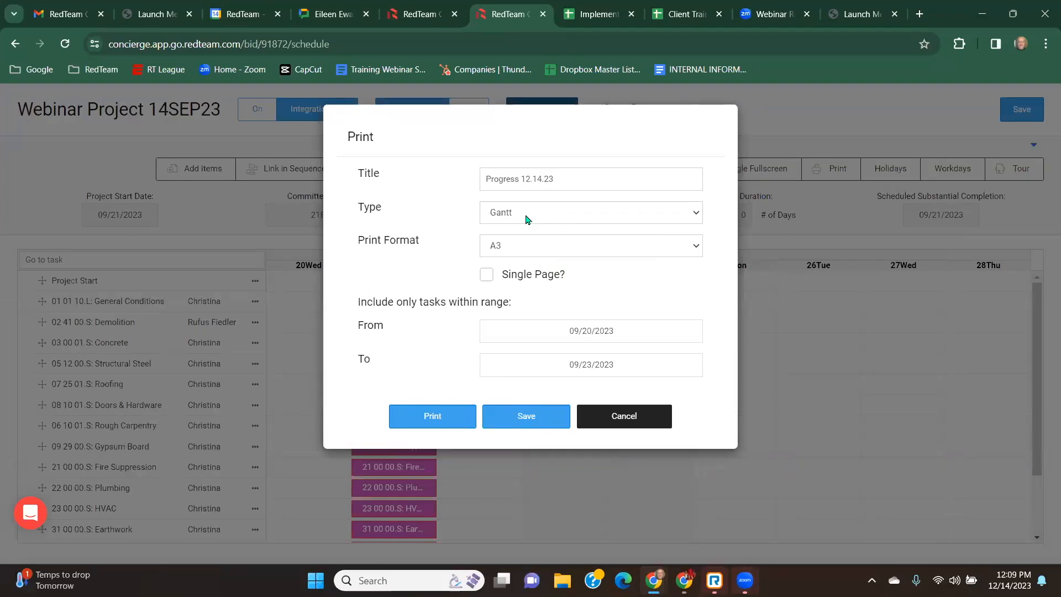
Review the print type and print format choices, keeping Gantt and A3, then cancel the print dialog.
click(526, 219)
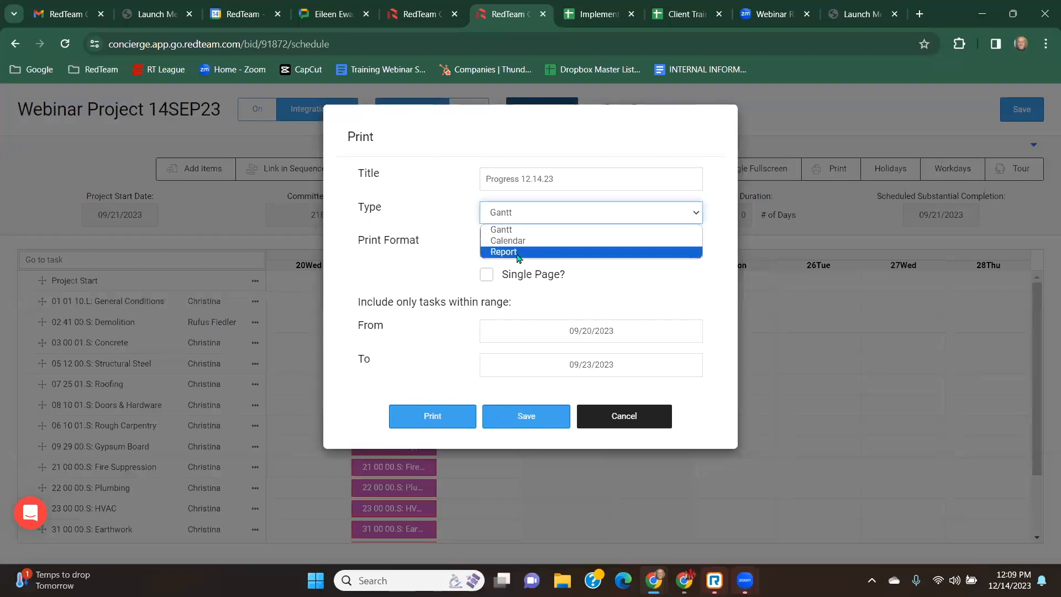
click(467, 212)
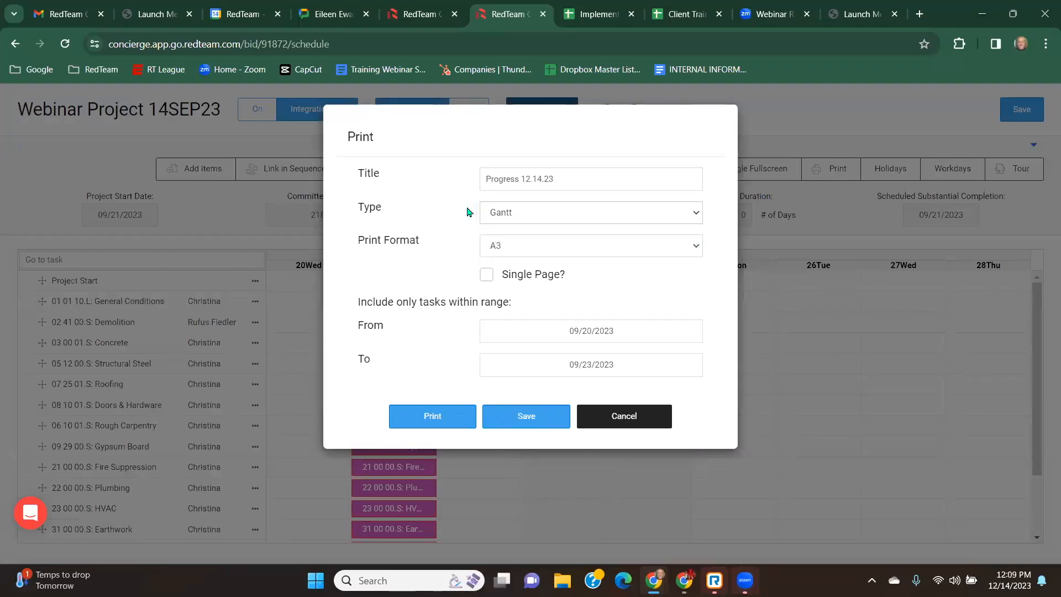
click(519, 247)
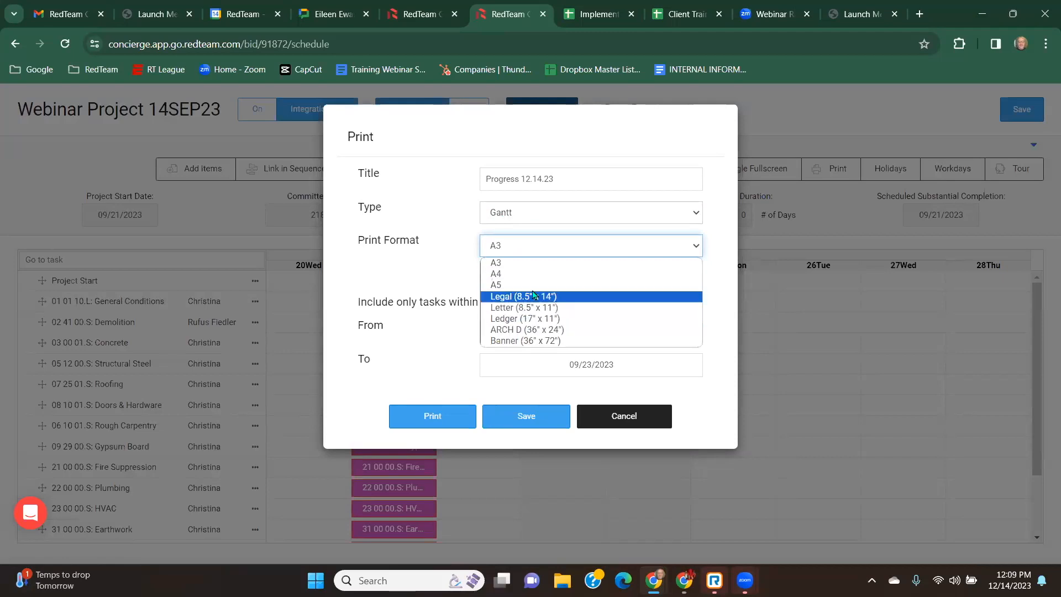
click(465, 239)
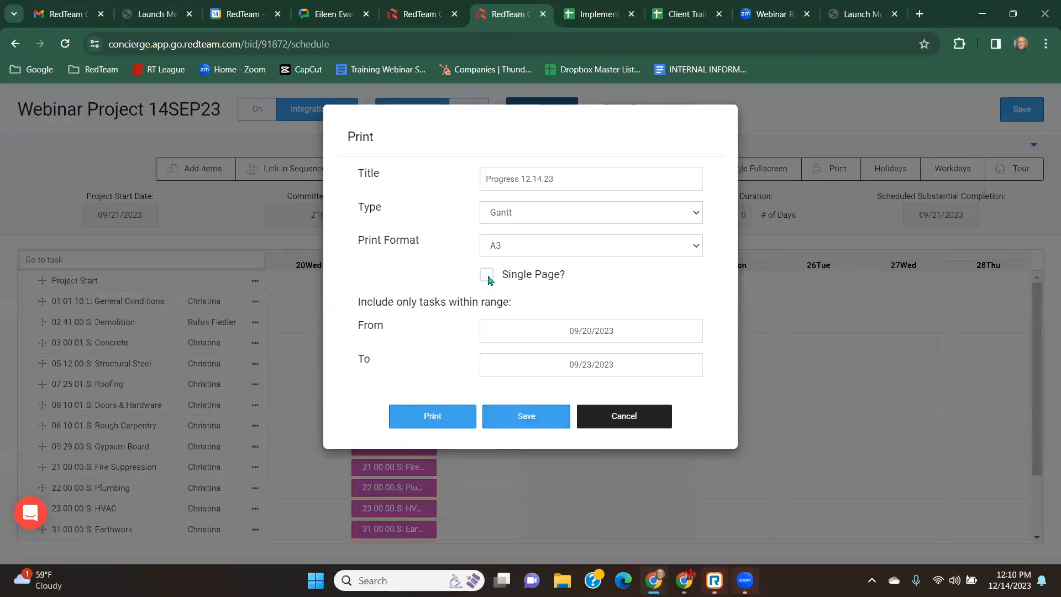
click(515, 398)
click(625, 426)
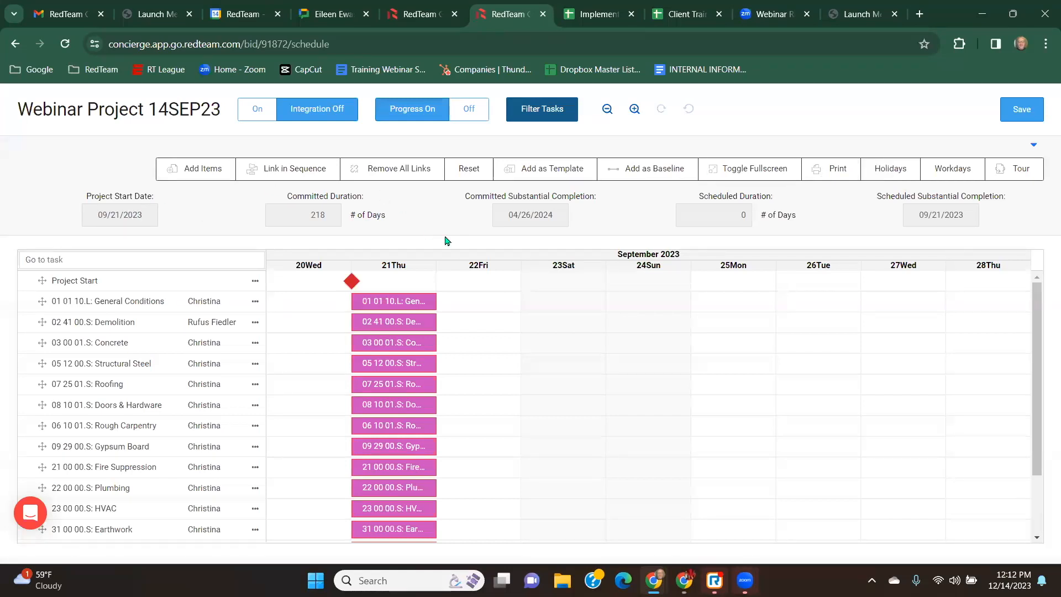
Open the holiday configuration and review its list of holidays.
click(895, 172)
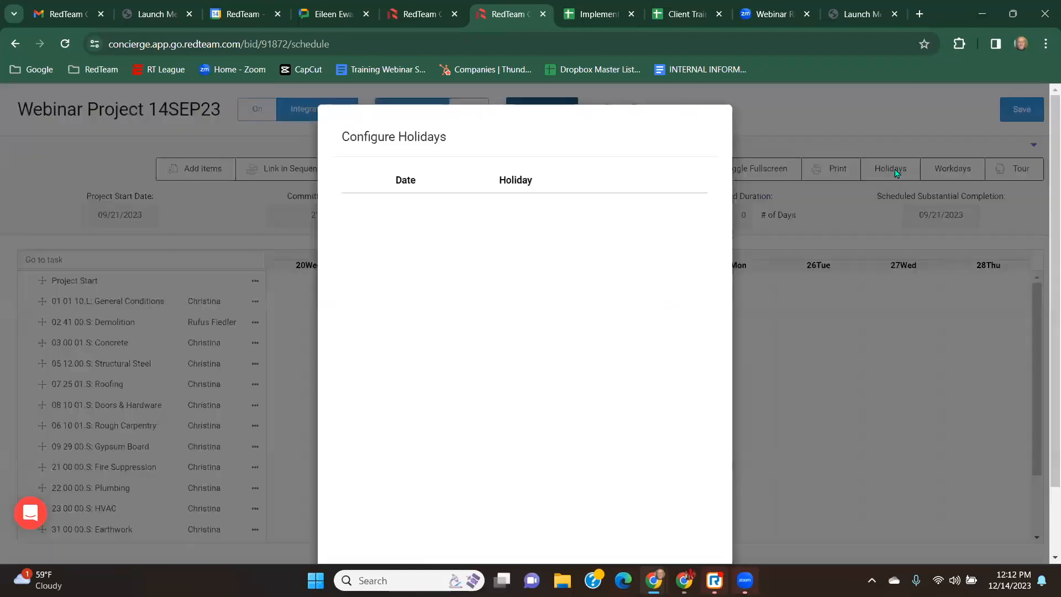
scroll(480, 254, down, 2)
scroll(479, 254, up, 2)
scroll(478, 253, down, 2)
click(525, 513)
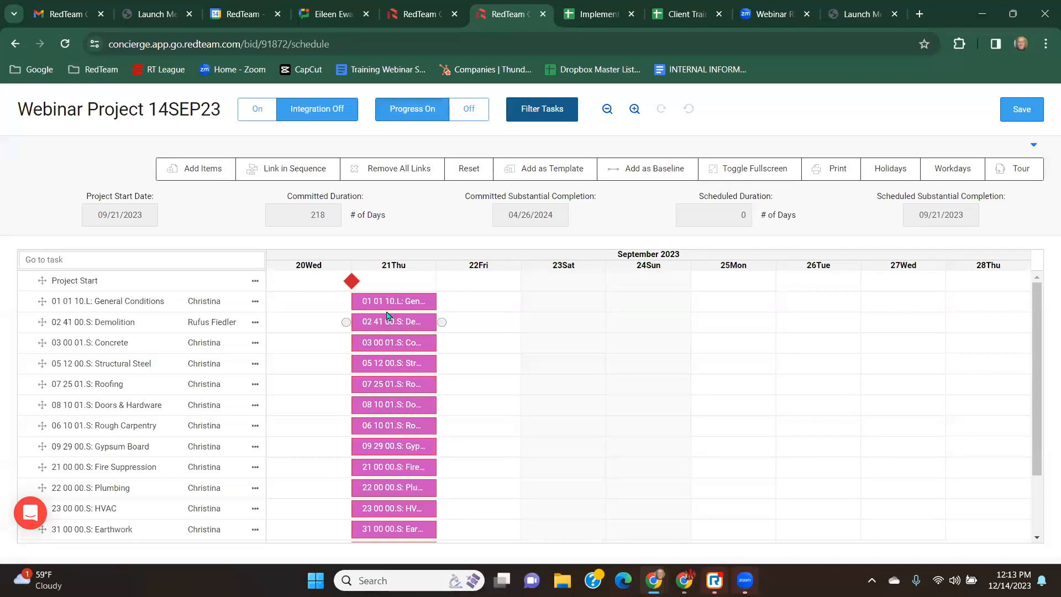
scroll(386, 357, down, 2)
scroll(387, 357, up, 2)
click(483, 272)
click(483, 276)
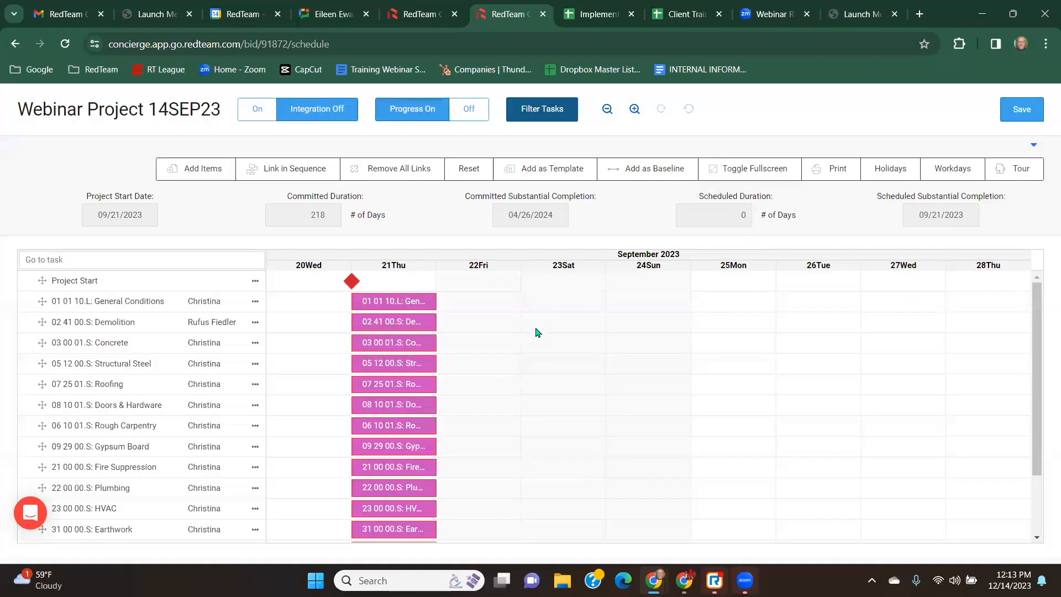
click(484, 268)
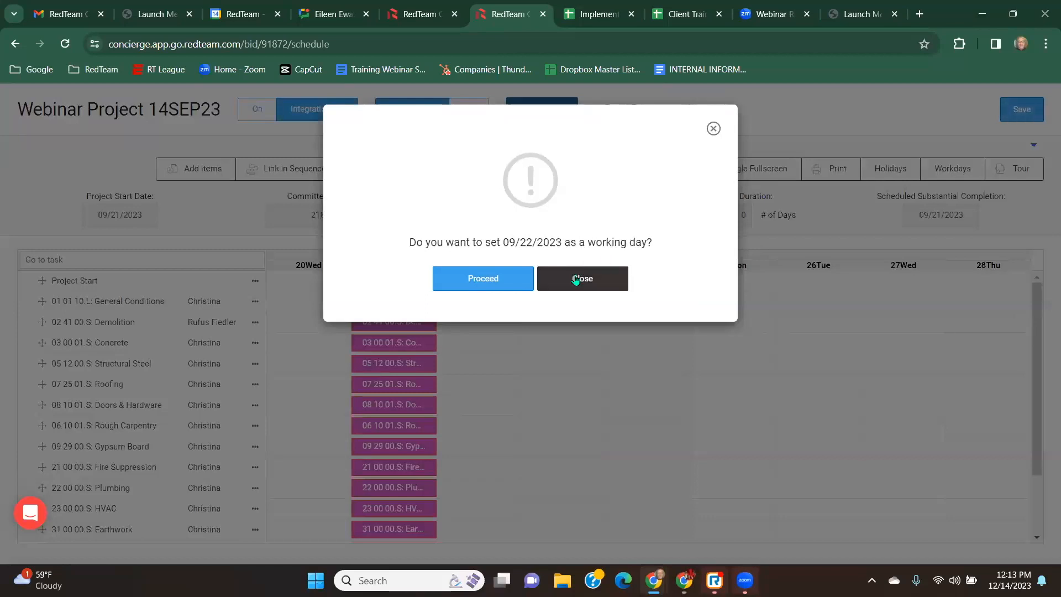
click(553, 278)
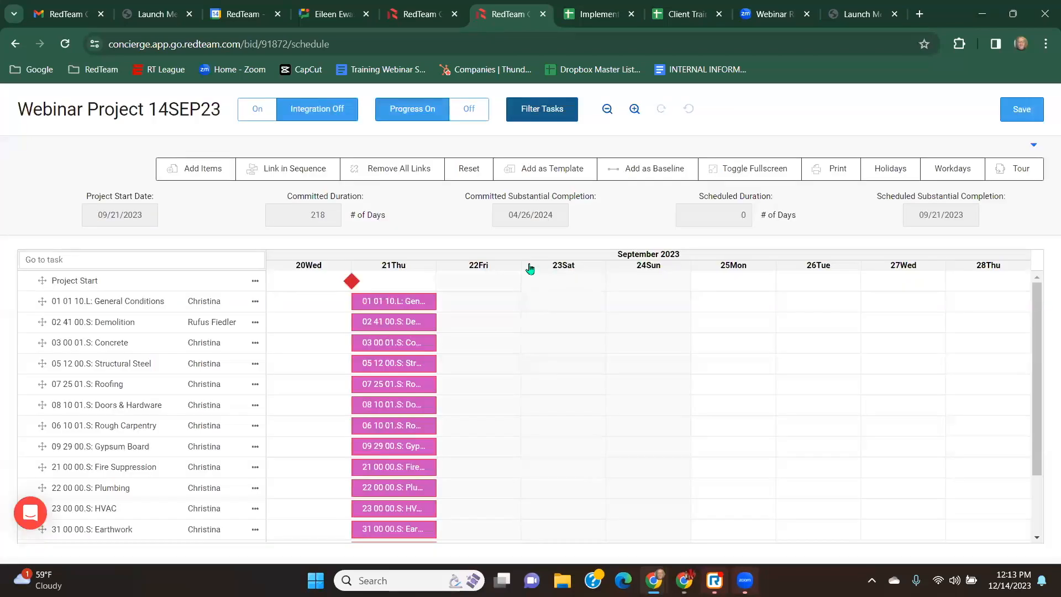
Set 09/22/2023 as a working day and then back to a non-working day.
click(483, 268)
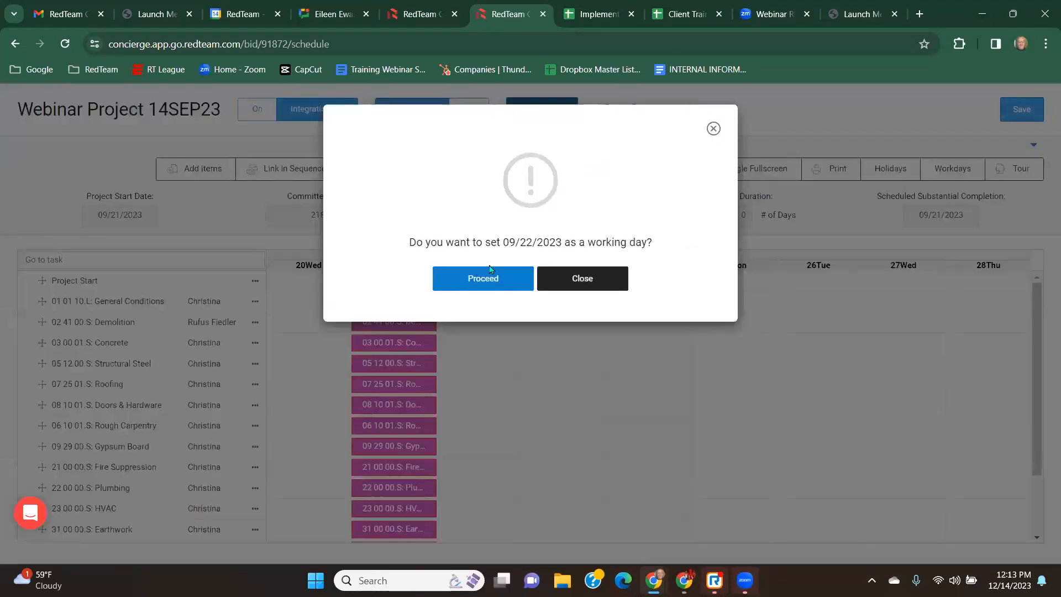
click(485, 280)
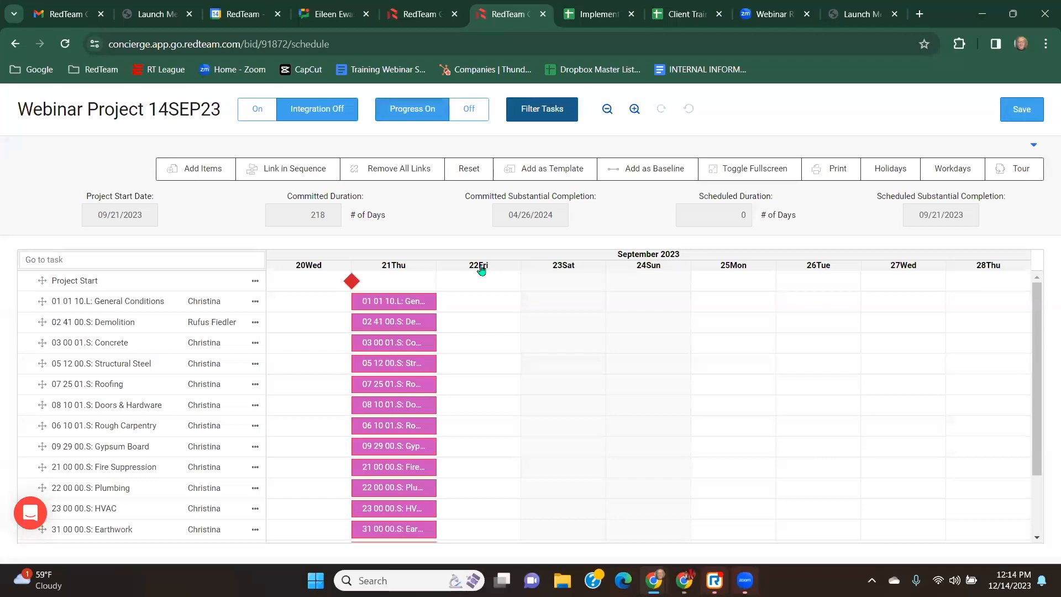
click(480, 269)
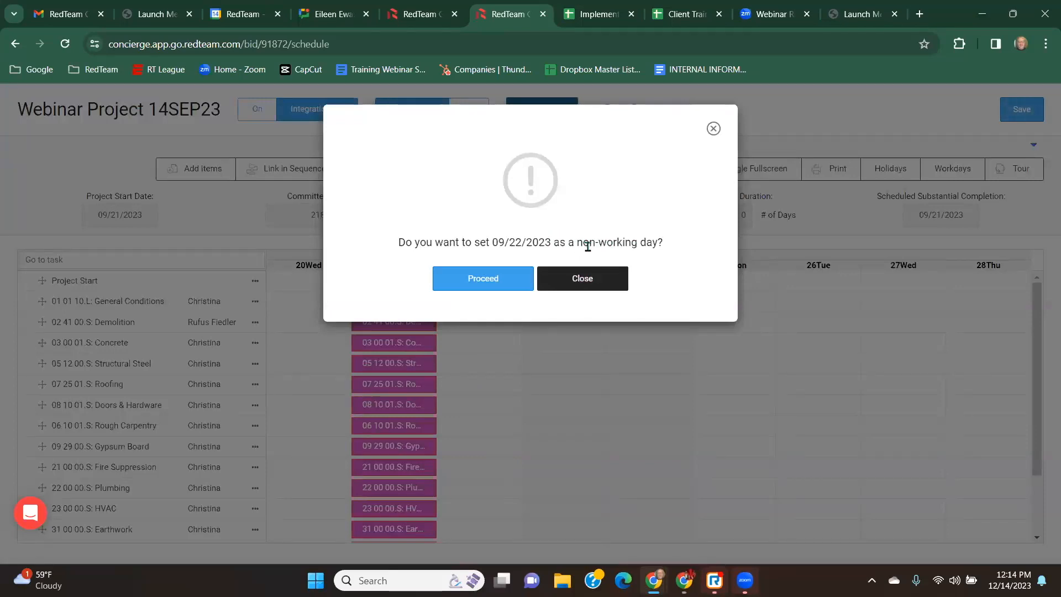
click(485, 279)
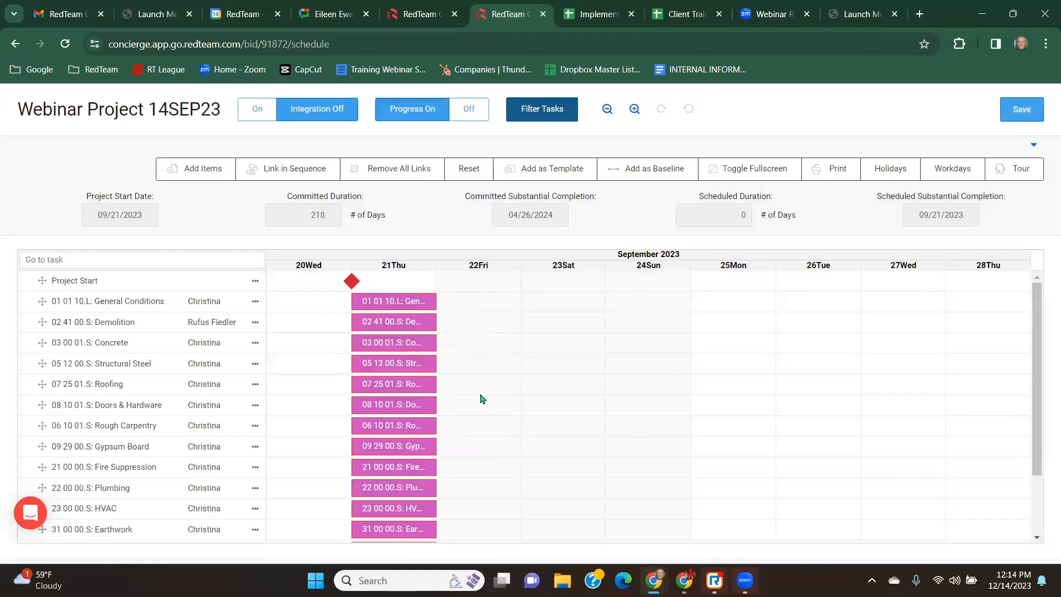
Mark 09/22/2023 as a working day, setting 09/23/2023 as working and then back to non-working.
click(566, 271)
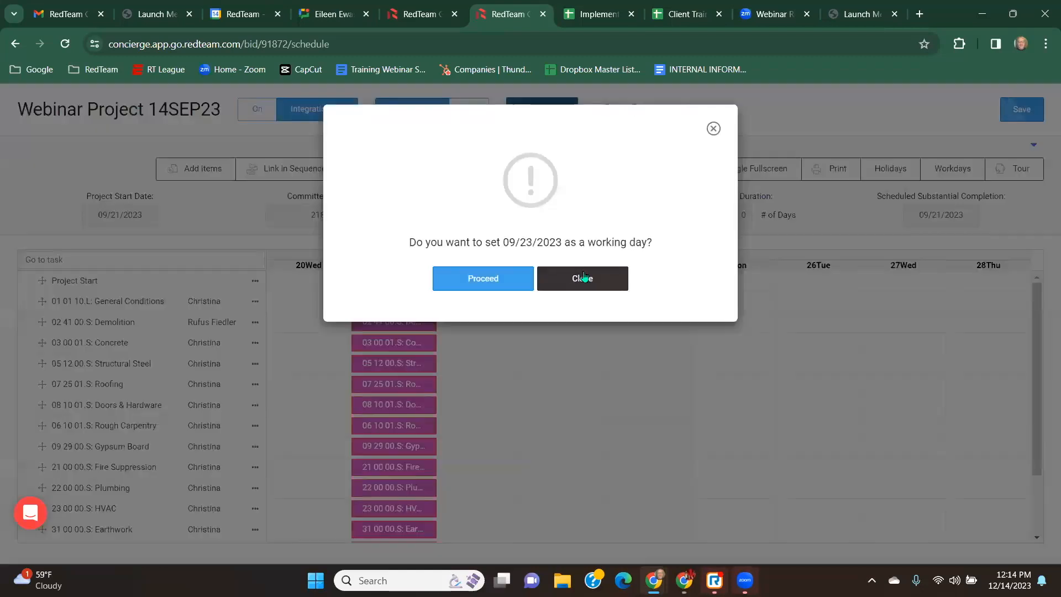
click(490, 282)
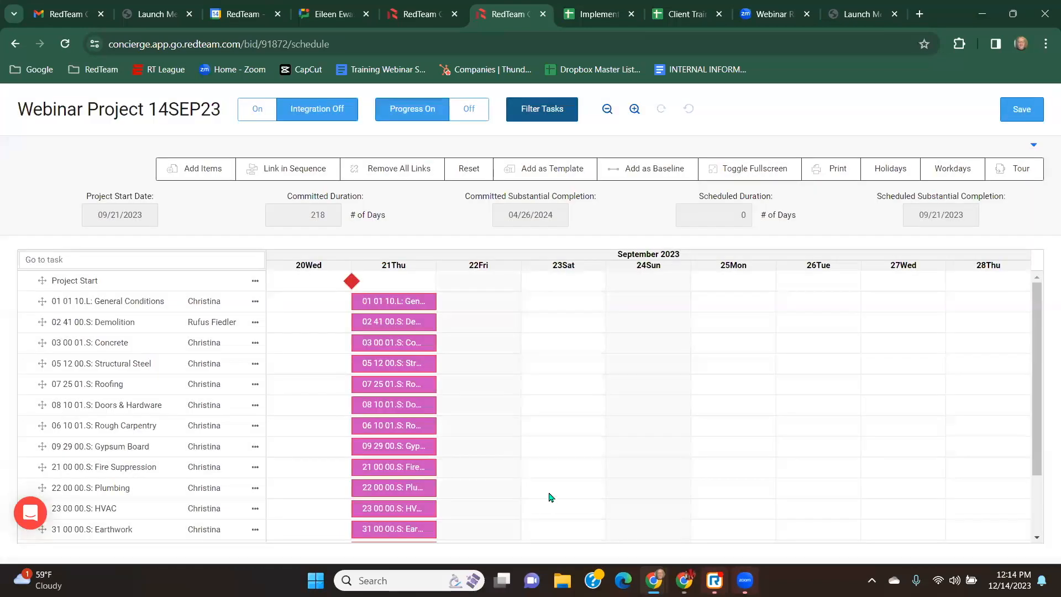
click(484, 270)
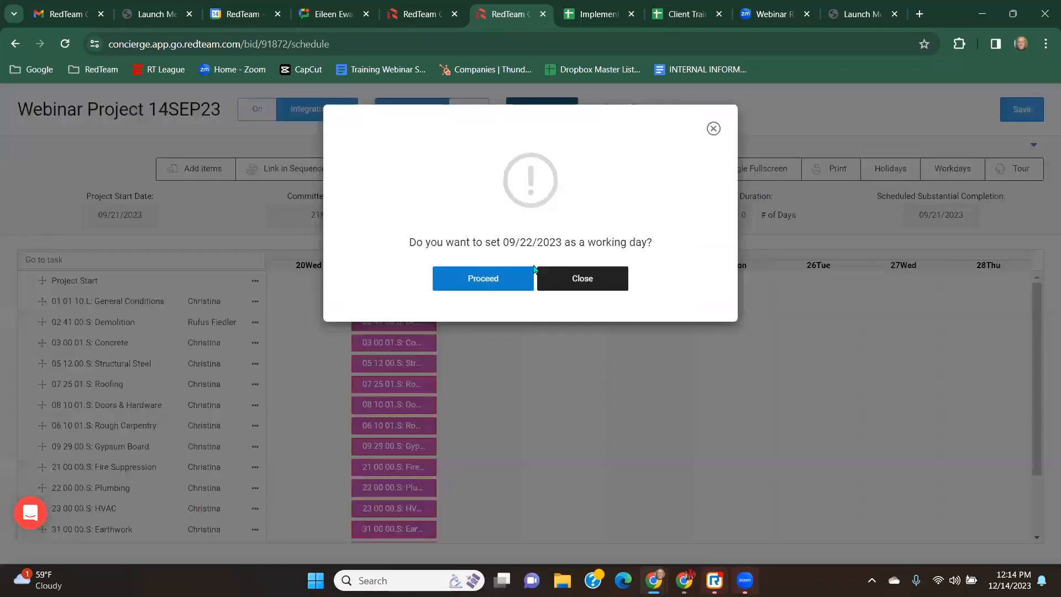
click(494, 282)
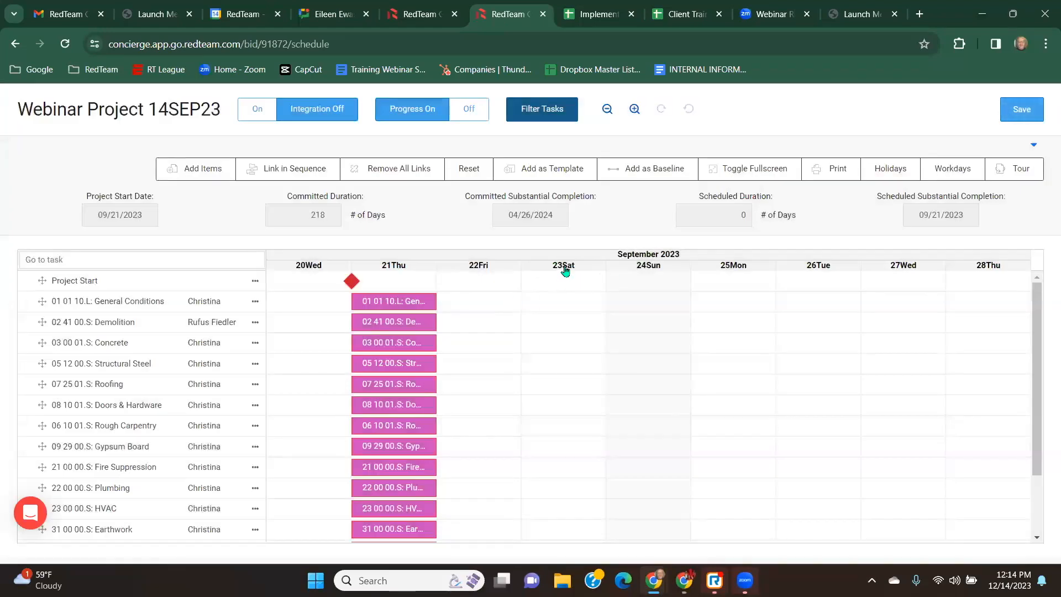
click(564, 269)
click(513, 283)
Make Friday a non-working day in the workday settings, then restore Friday as a workday.
click(952, 168)
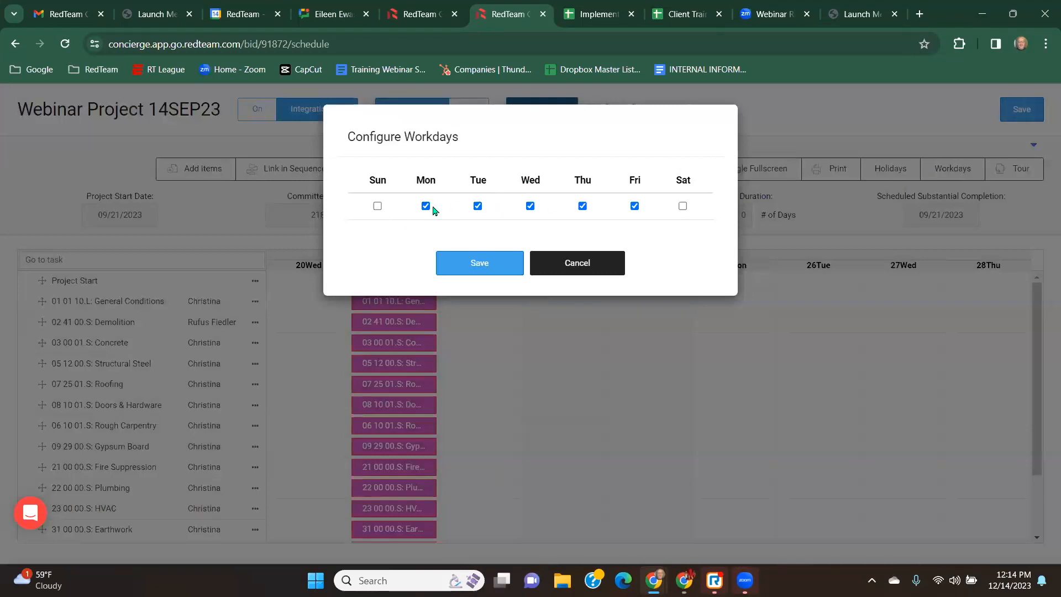
click(635, 206)
click(488, 263)
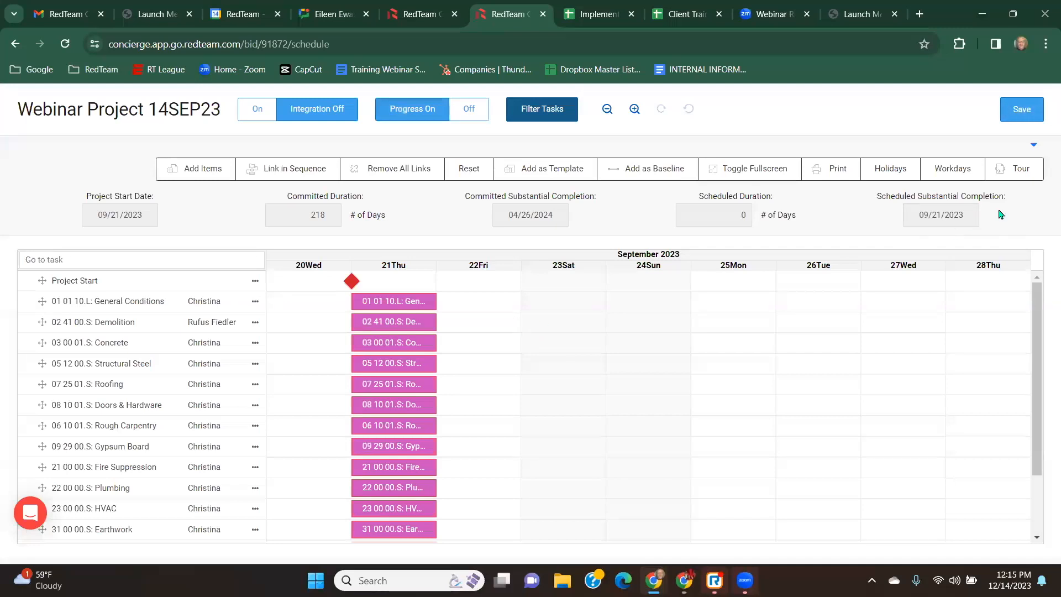
click(950, 169)
click(635, 207)
click(490, 264)
Save the schedule.
click(1024, 117)
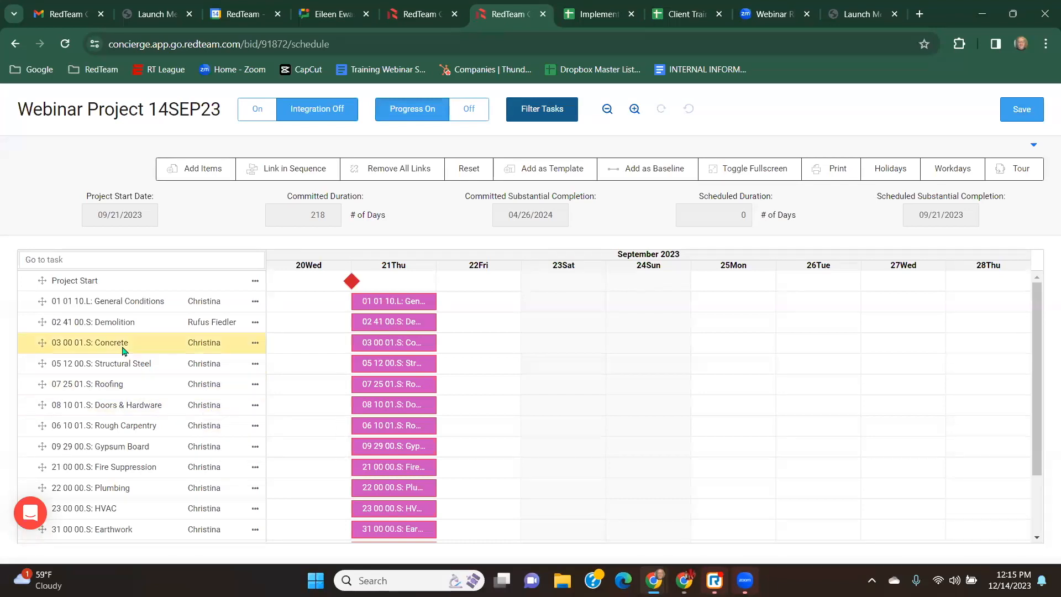
scroll(124, 351, down, 2)
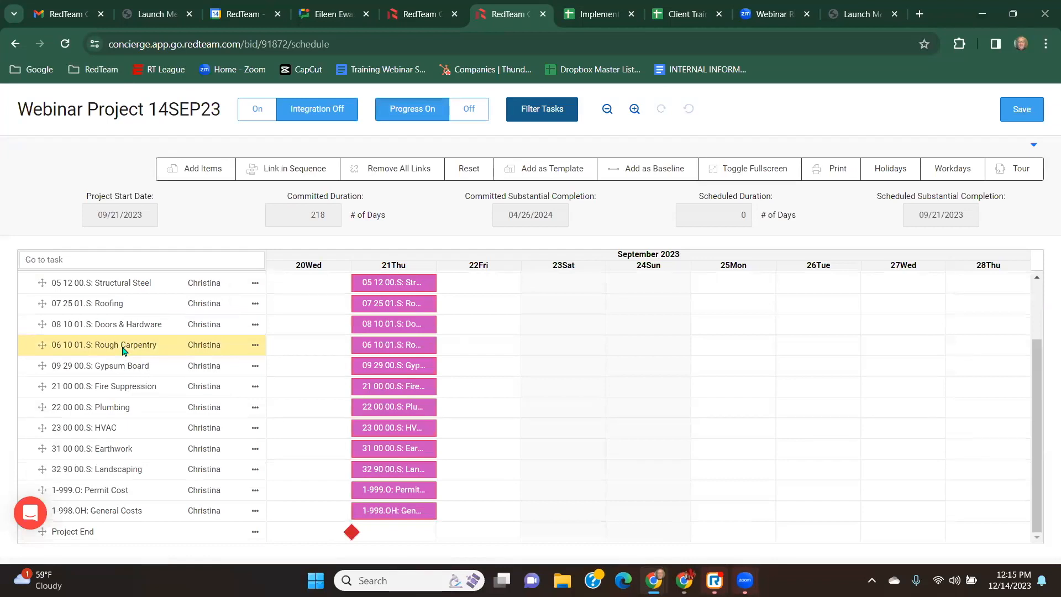
scroll(124, 351, up, 2)
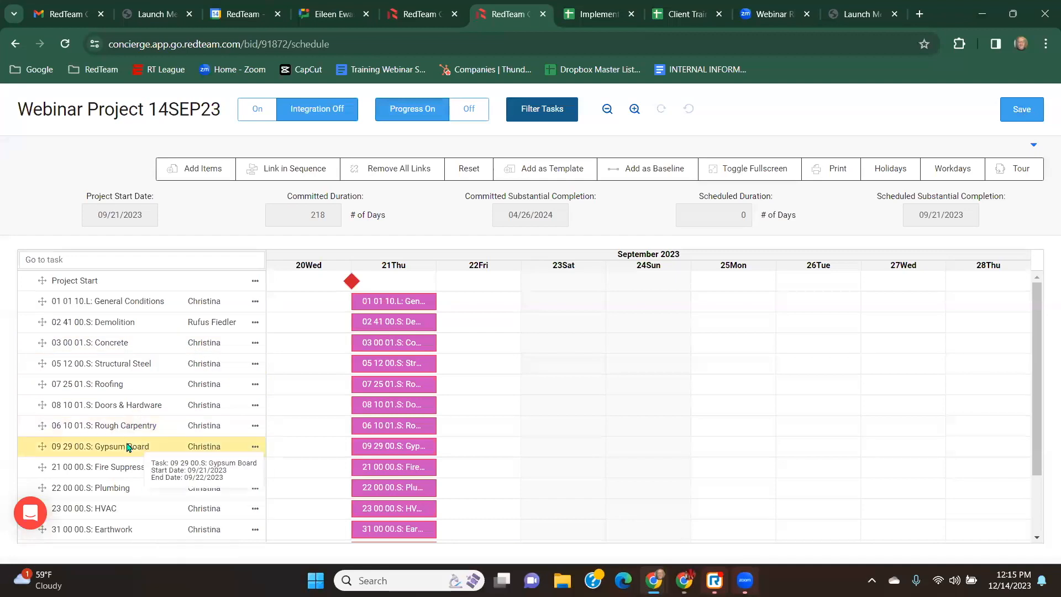
scroll(99, 395, down, 2)
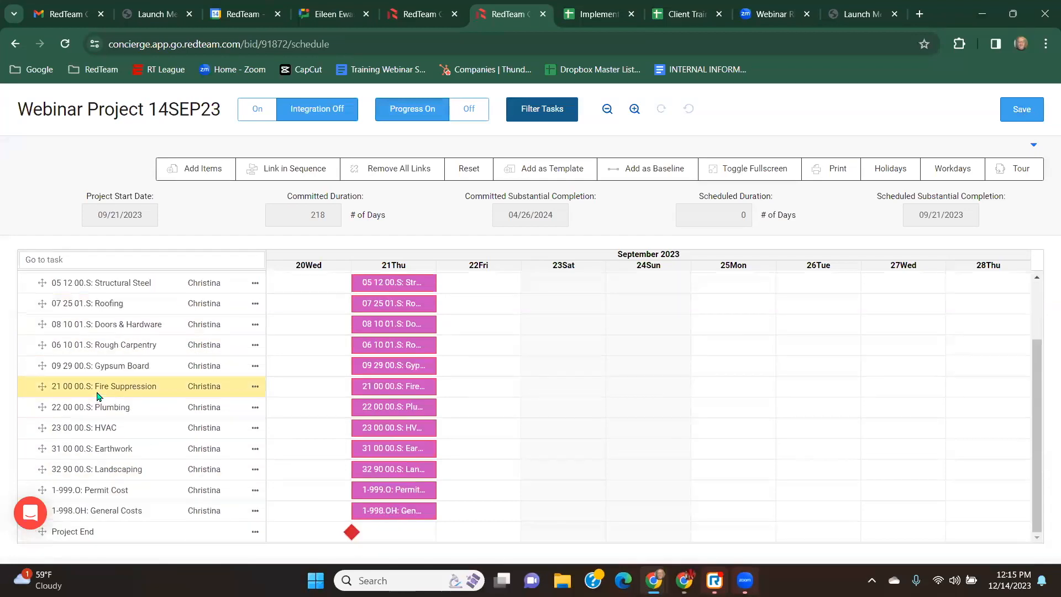
scroll(99, 395, up, 2)
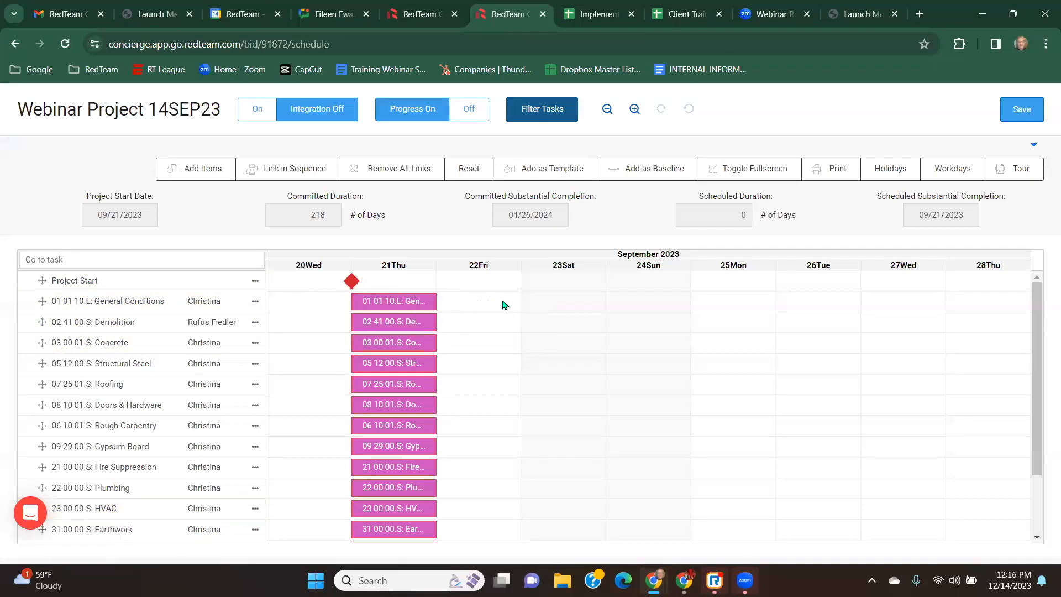
Delete the 01 01 10.L: General Conditions task.
click(255, 303)
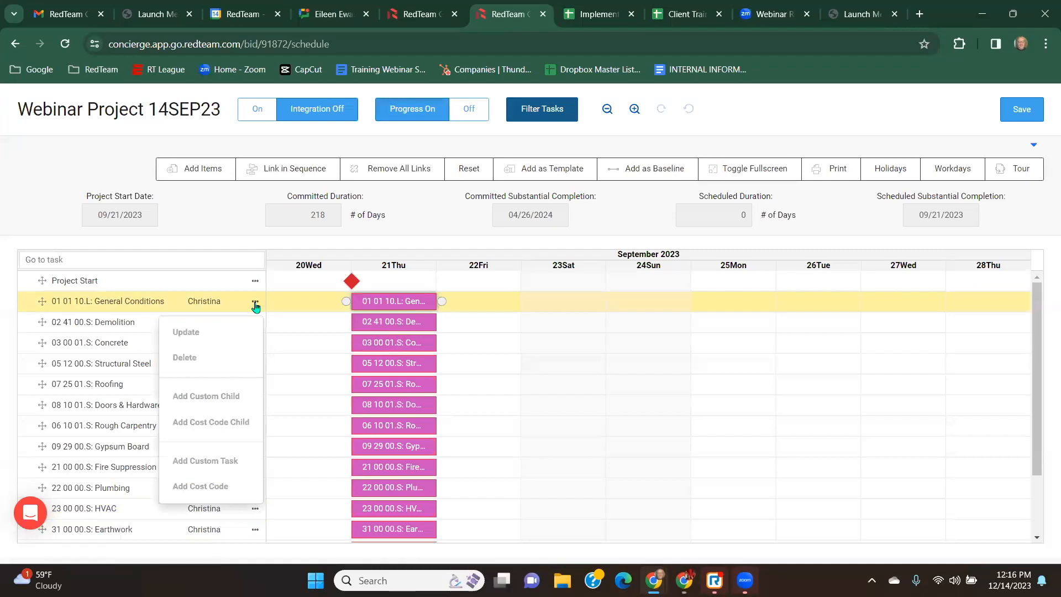
click(189, 359)
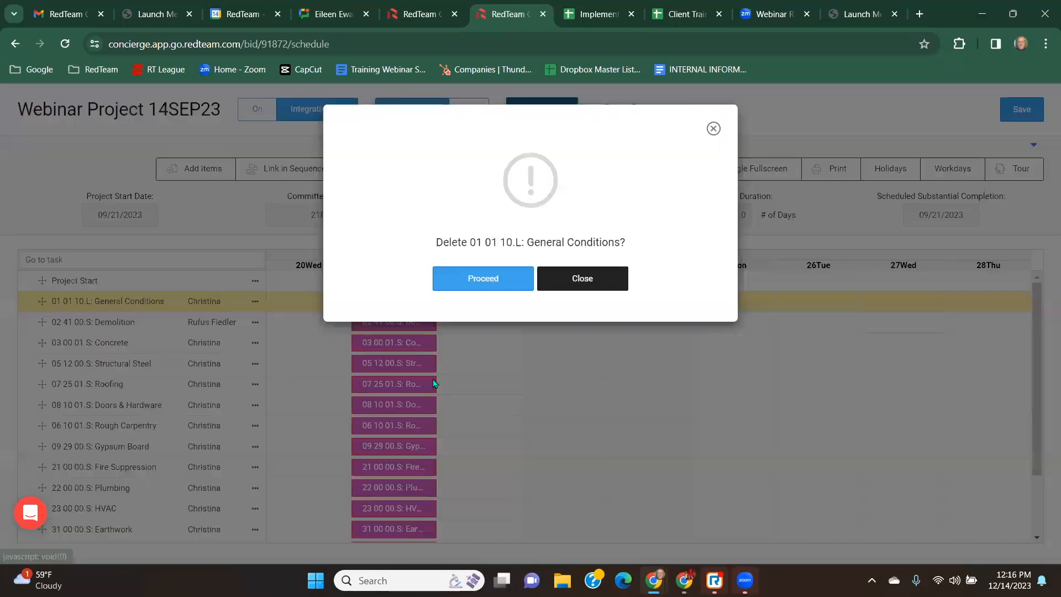
click(493, 279)
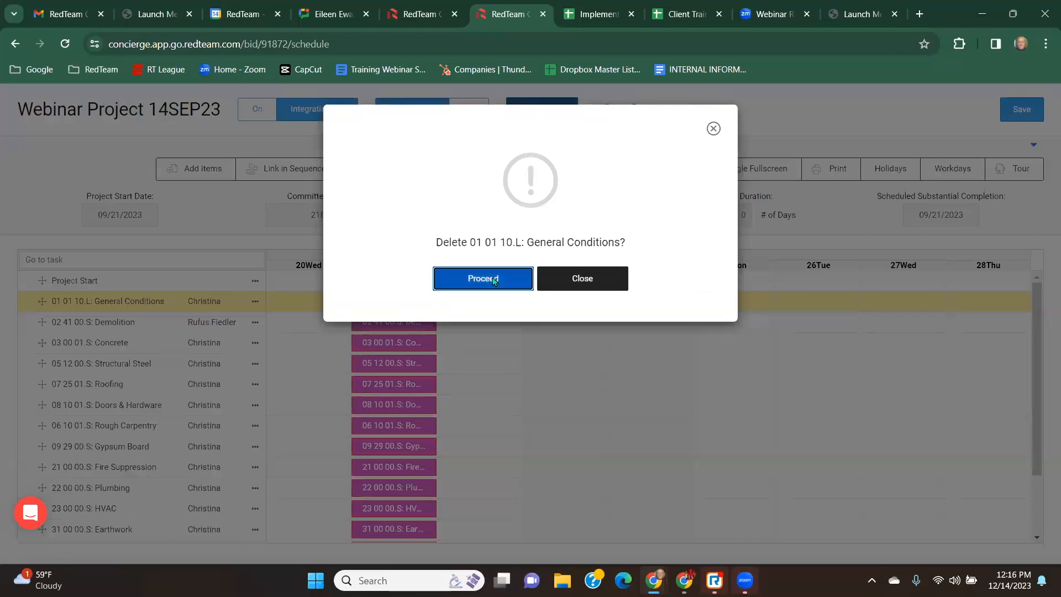
Nest Roofing under Landscaping and Doors & Hardware under Plumbing as child tasks.
mouse_move(130, 312)
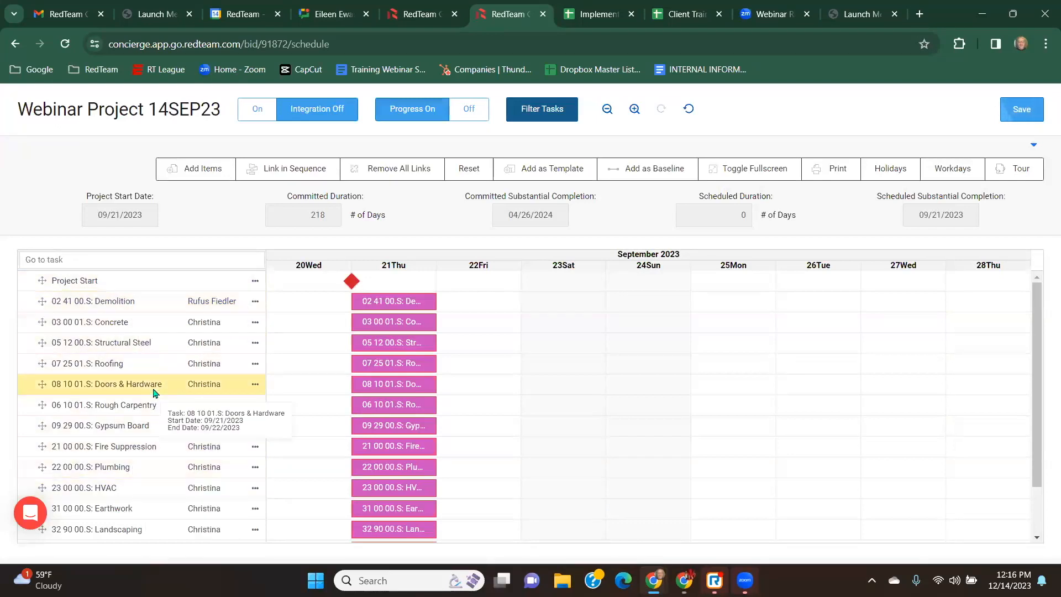
scroll(150, 359, down, 2)
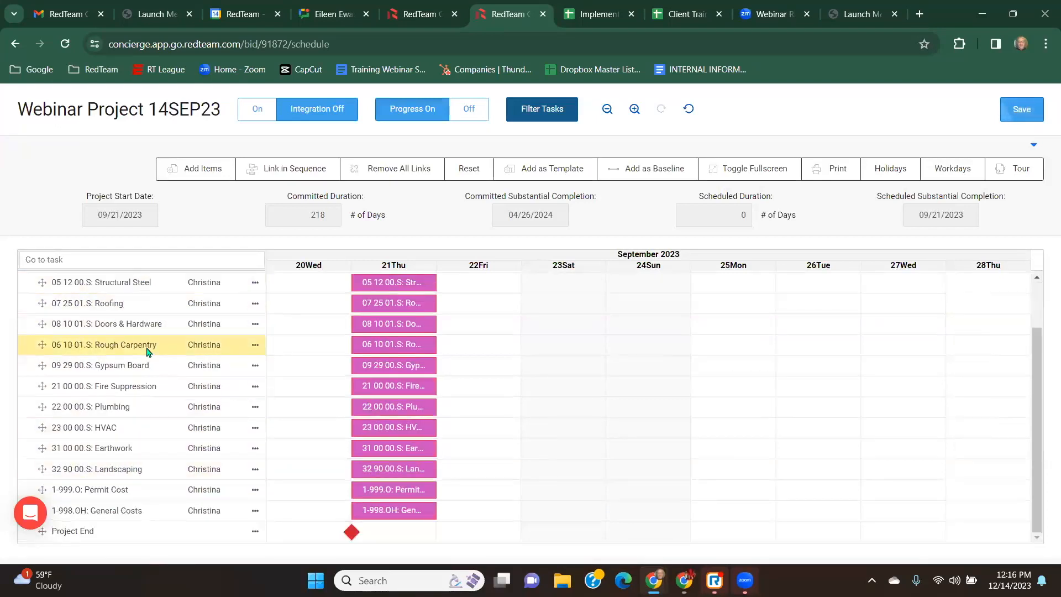
mouse_move(123, 494)
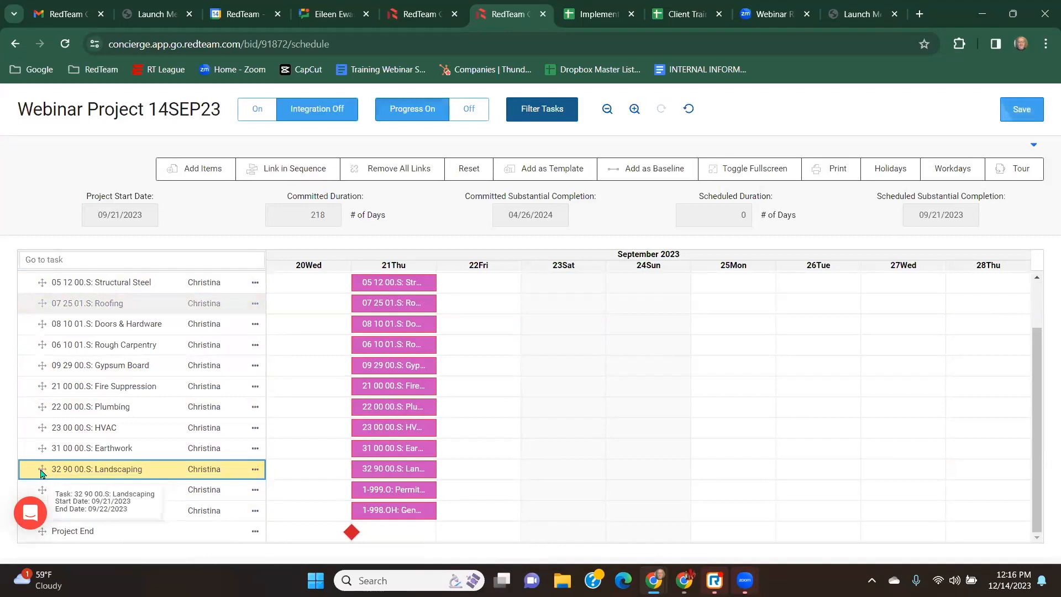
drag(41, 472, 41, 471)
drag(49, 305, 48, 393)
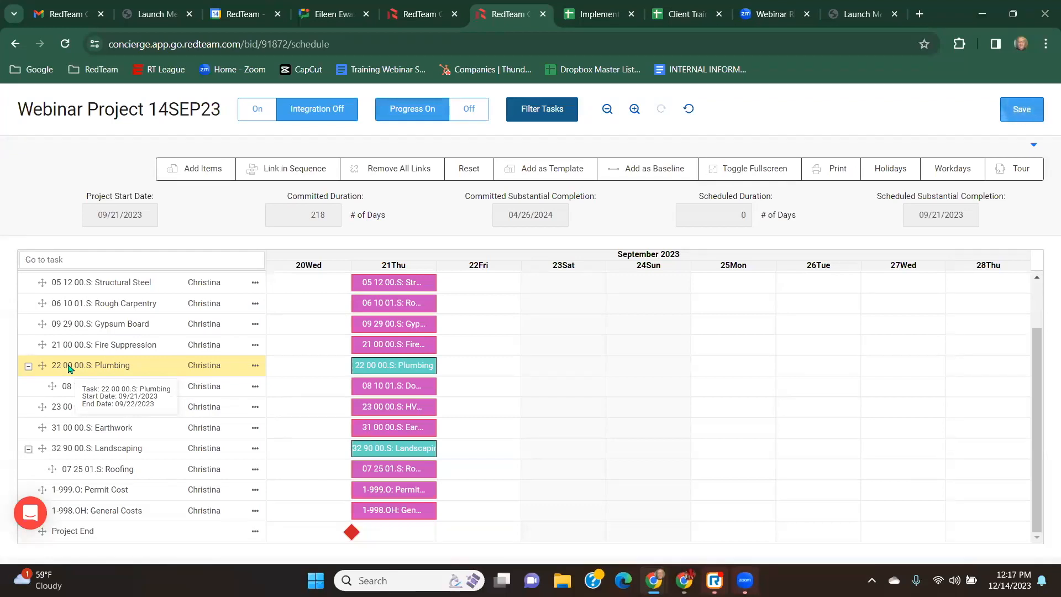
Move the Plumbing group up directly below Rough Carpentry.
drag(70, 368, 111, 304)
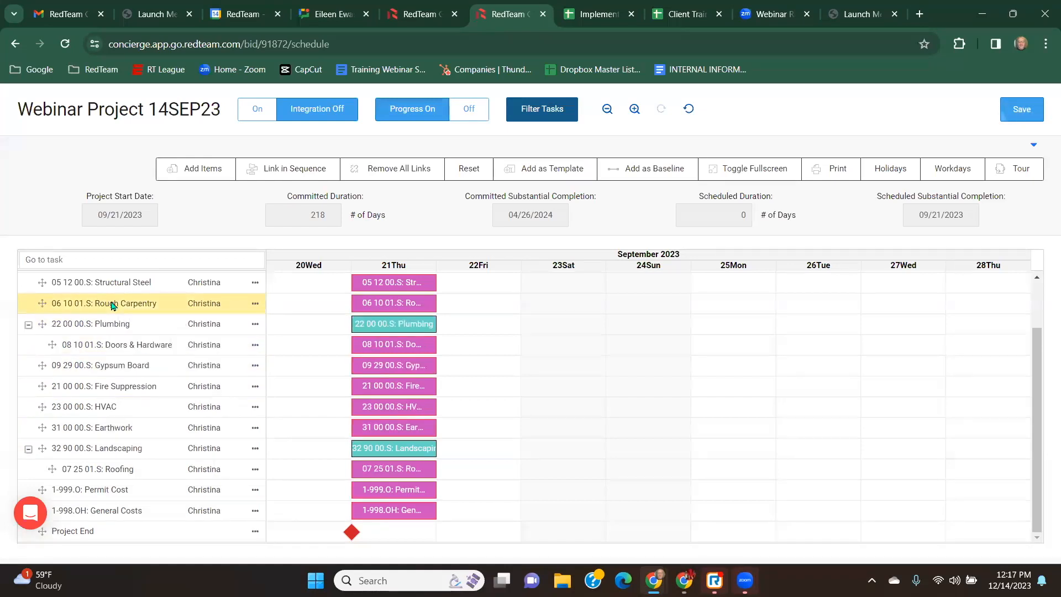
drag(41, 324, 88, 350)
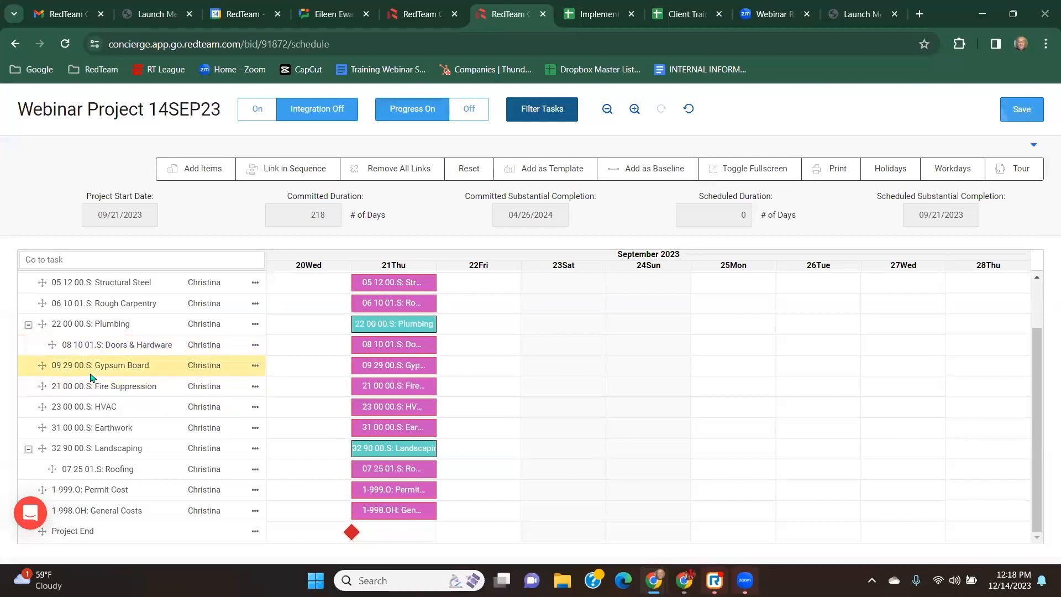
Nest Gypsum Board under Plumbing as a child task above Doors & Hardware.
drag(96, 371, 100, 345)
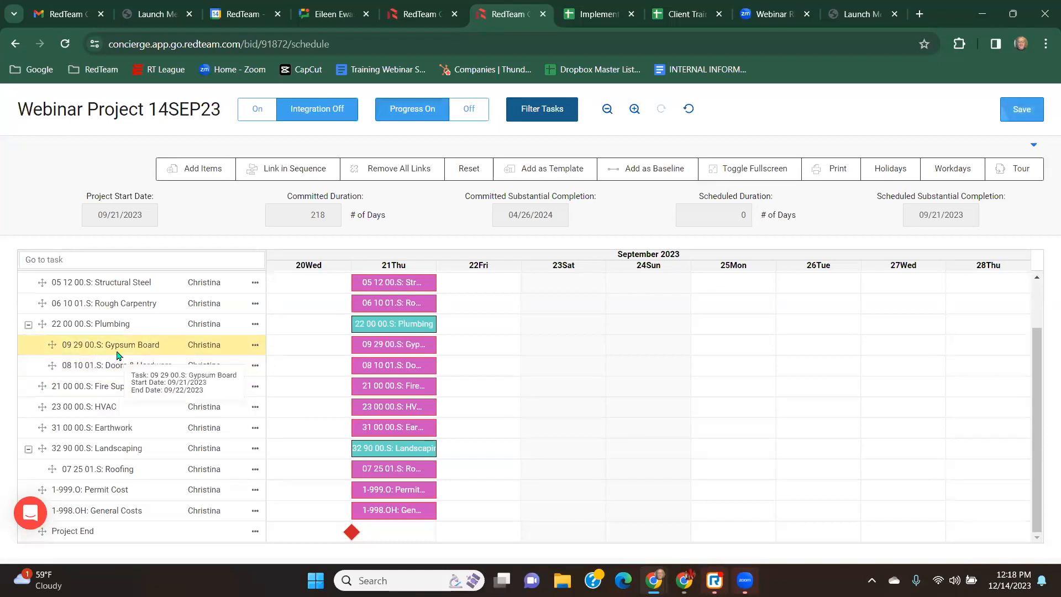
click(102, 330)
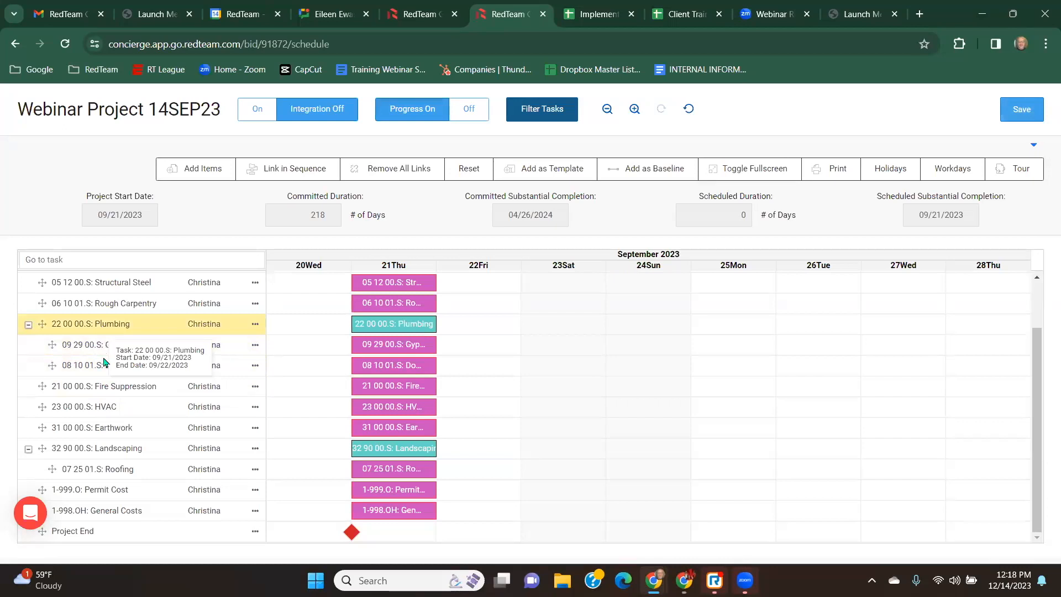
click(83, 354)
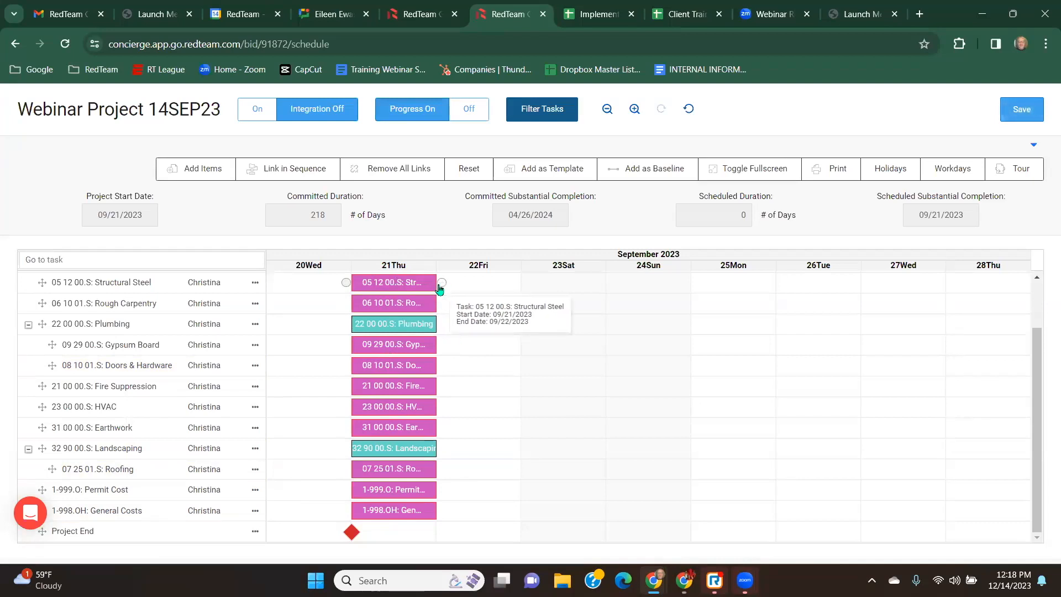
Lengthen Structural Steel to end on Friday 22 and Rough Carpentry to end on Thursday 28 September.
drag(437, 286, 521, 294)
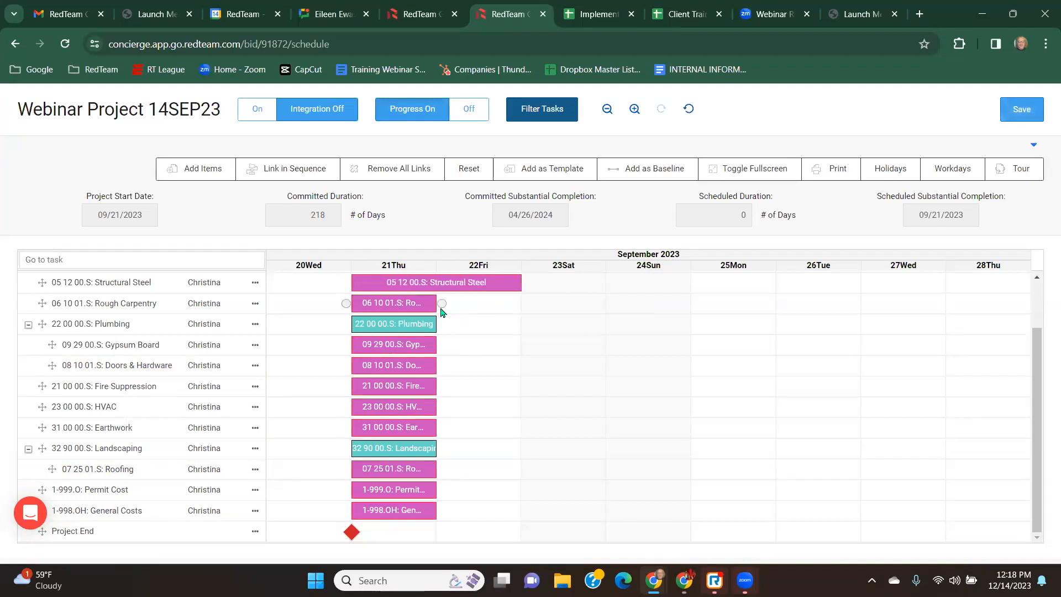
drag(436, 303, 683, 336)
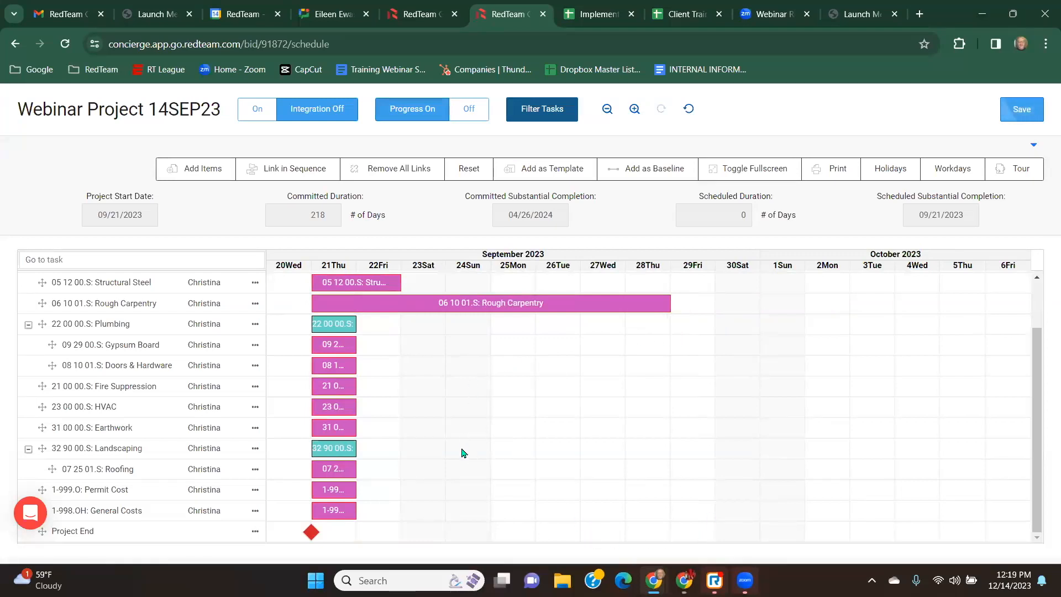
Lengthen Gypsum Board to end on 09/26/2023 and Doors & Hardware to end on Thursday 28 September.
scroll(644, 475, up, 1)
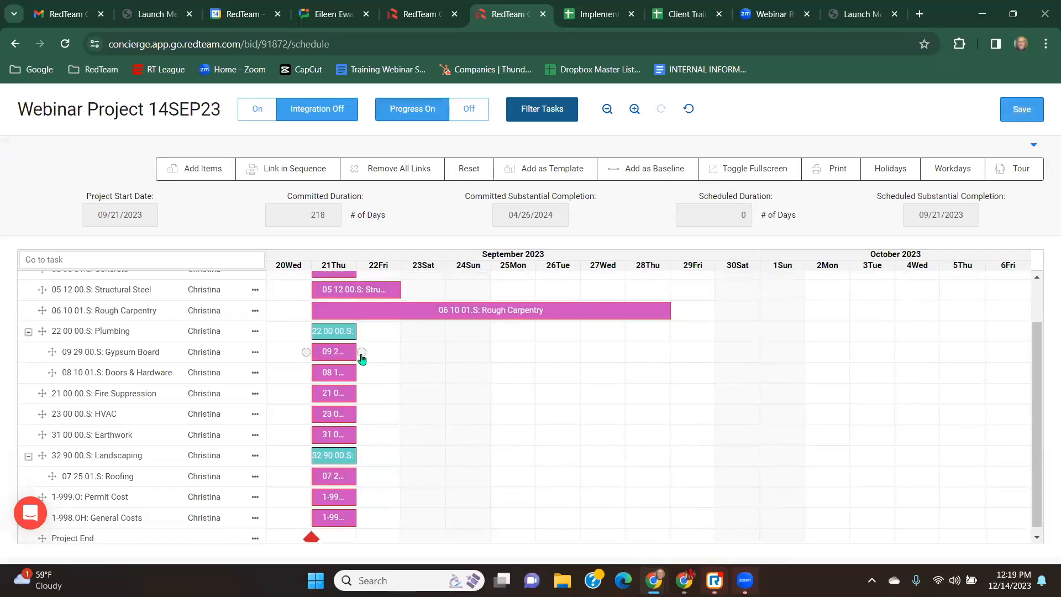
drag(357, 352, 535, 395)
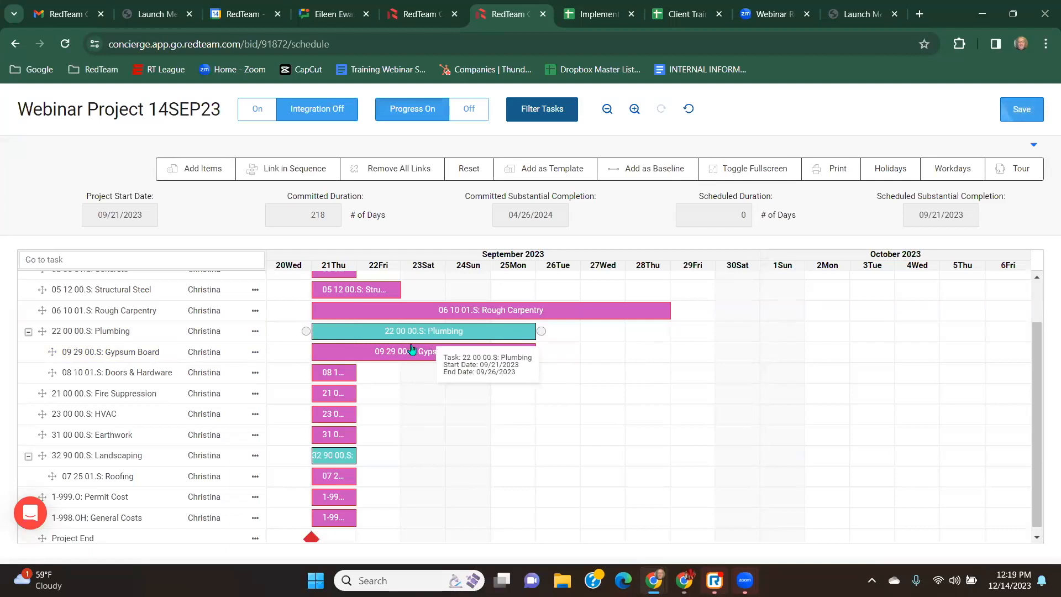
drag(356, 371, 667, 407)
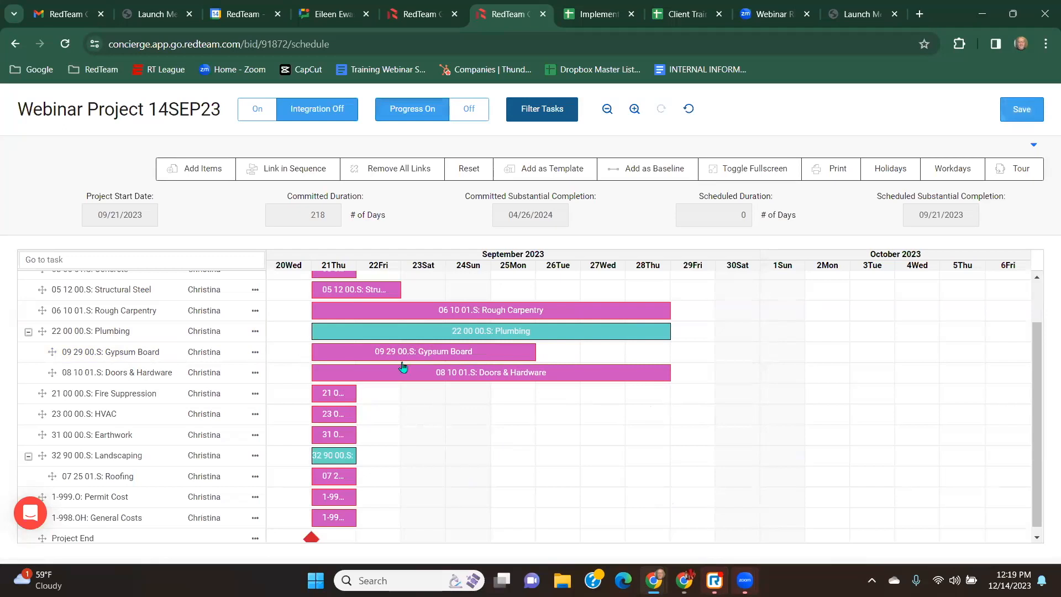
scroll(356, 380, up, 1)
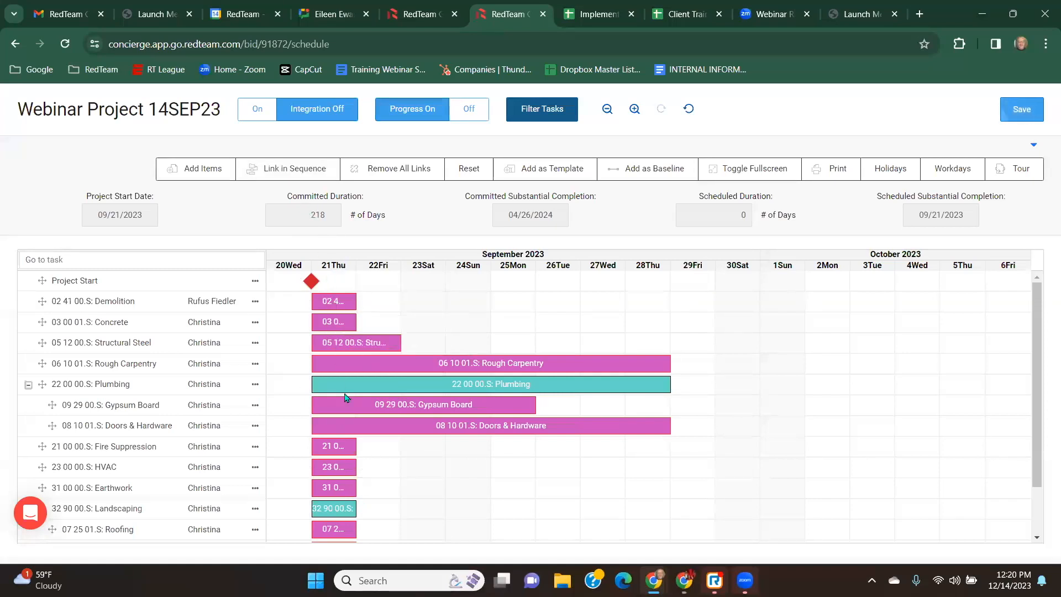
Link all tasks in sequence with finish-to-start relationships.
click(292, 176)
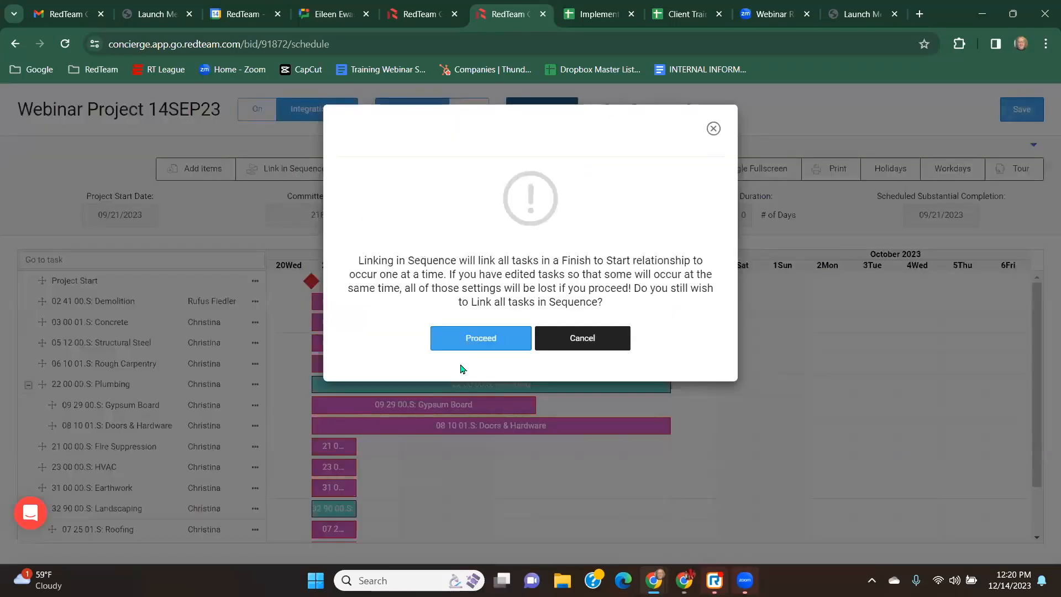
drag(583, 259, 693, 261)
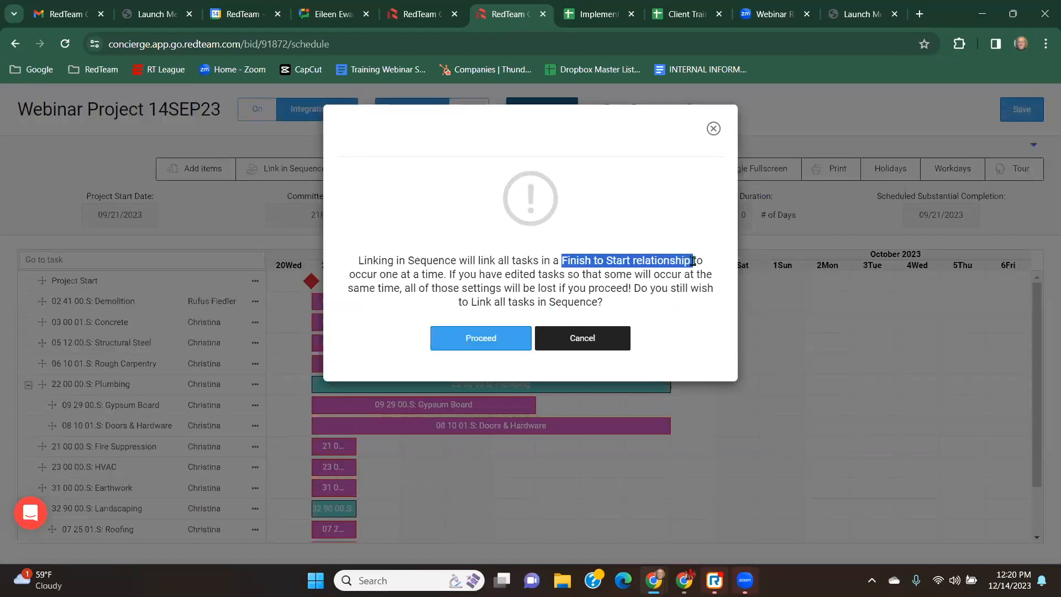
click(479, 337)
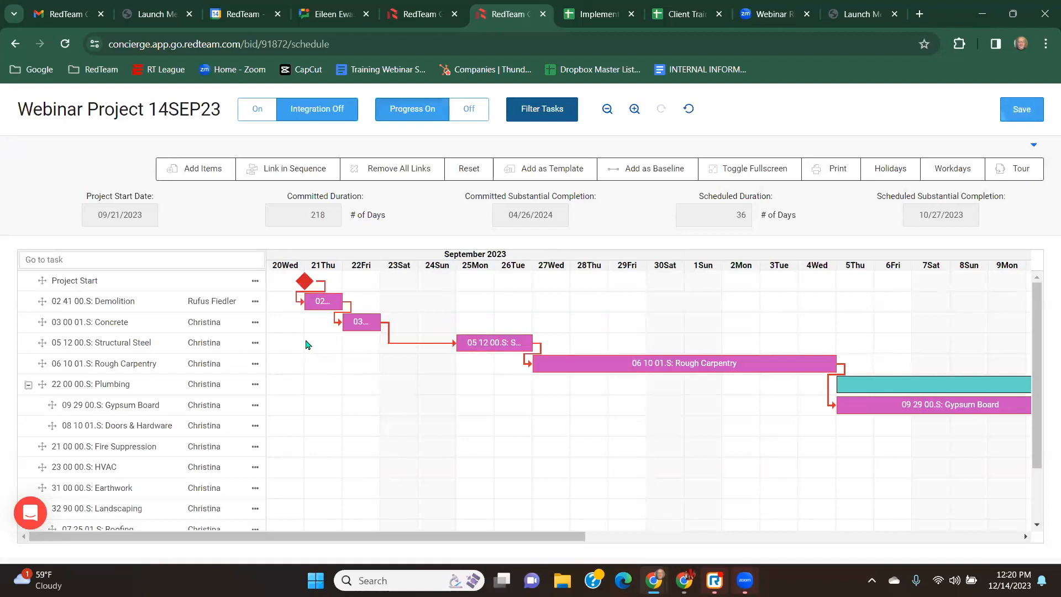
Extend the Concrete task bar to end on 09/26/2023.
mouse_move(318, 308)
mouse_move(343, 330)
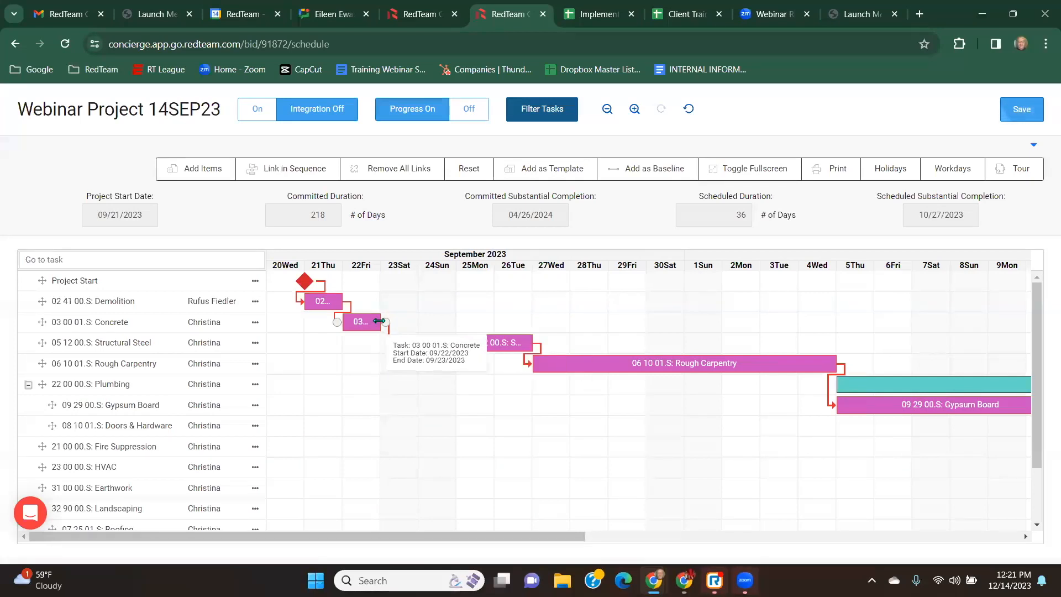
drag(379, 321, 493, 323)
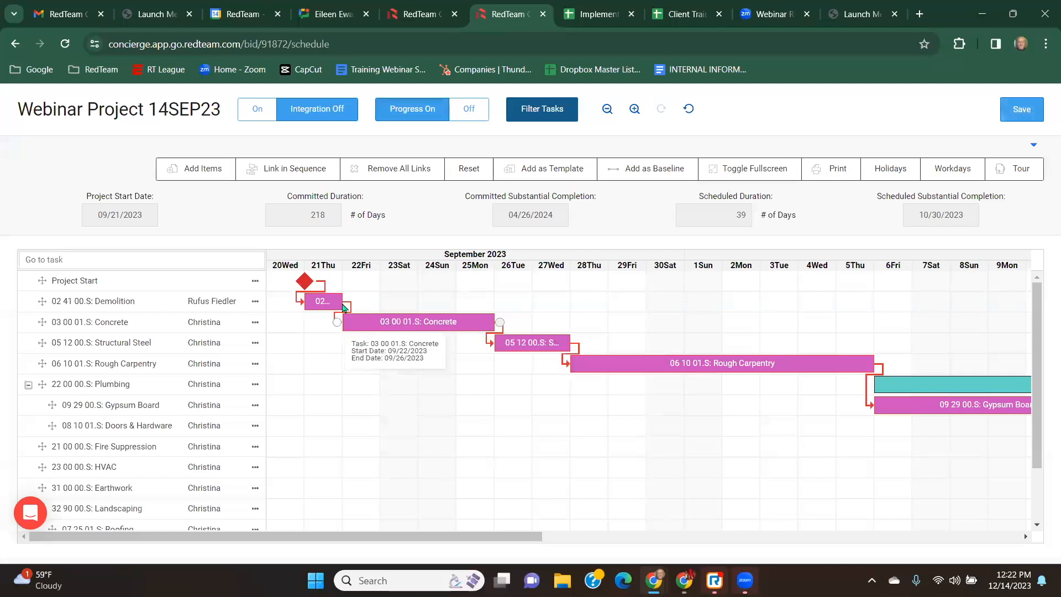
Remove all task links and link Structural Steel's finish to Rough Carpentry's start.
click(393, 176)
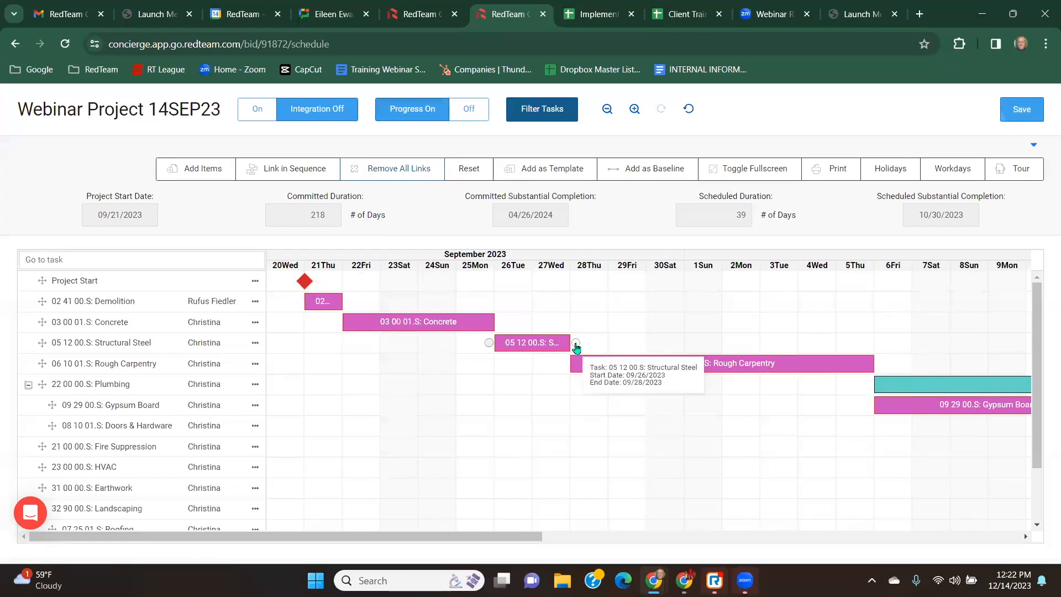
drag(575, 343, 570, 374)
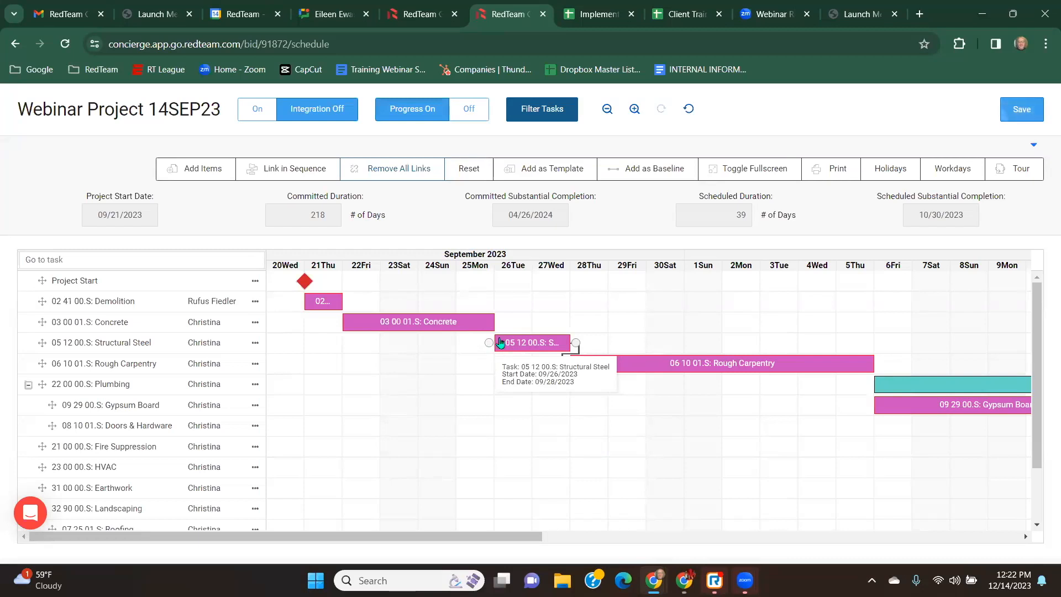
Link Structural Steel's start to Concrete's start.
mouse_move(492, 345)
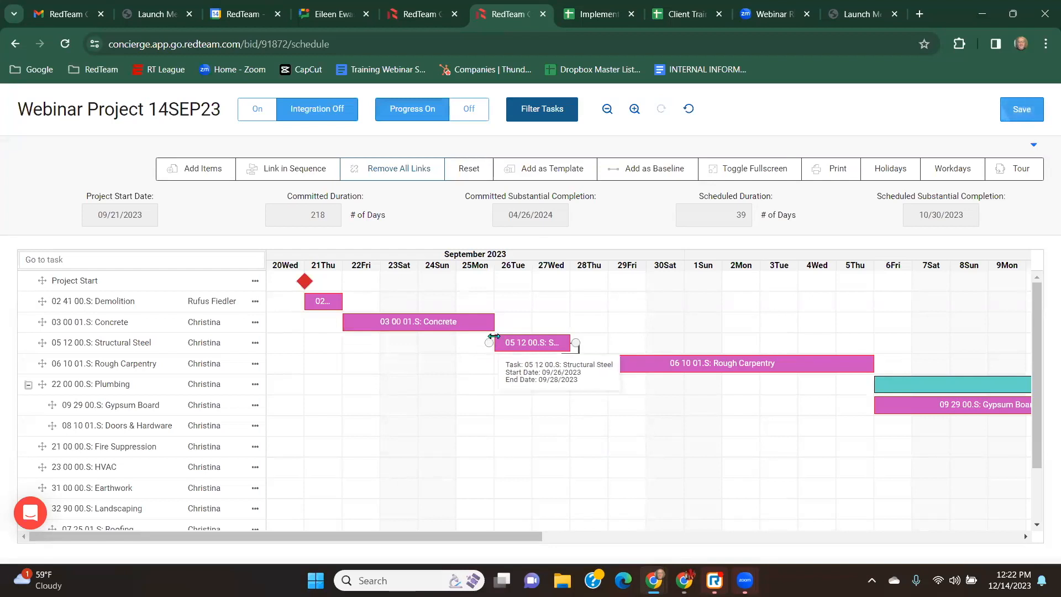
drag(491, 346, 340, 328)
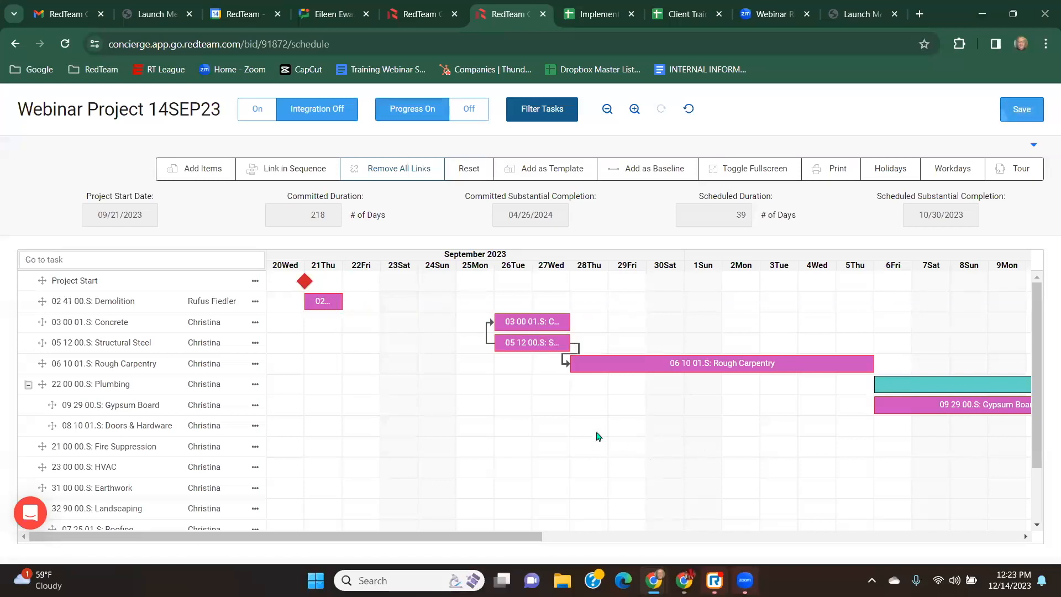
double_click(485, 337)
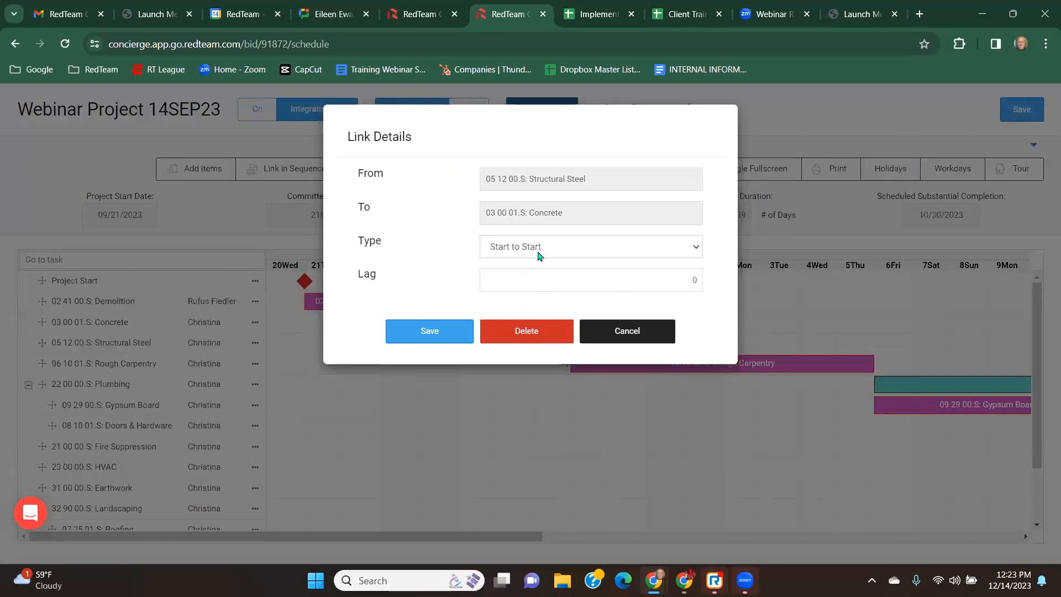
click(556, 251)
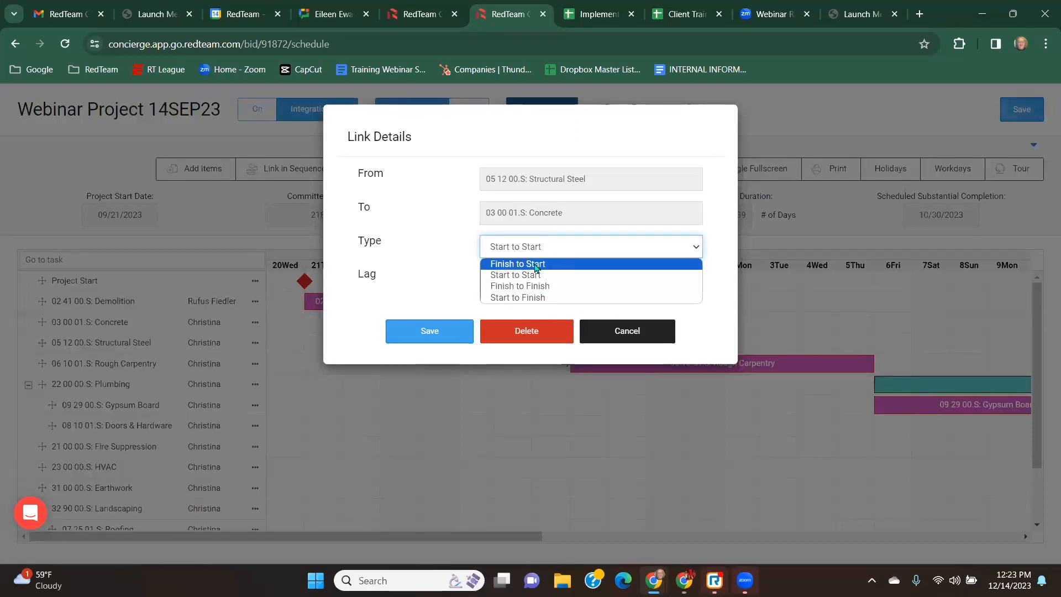
click(536, 265)
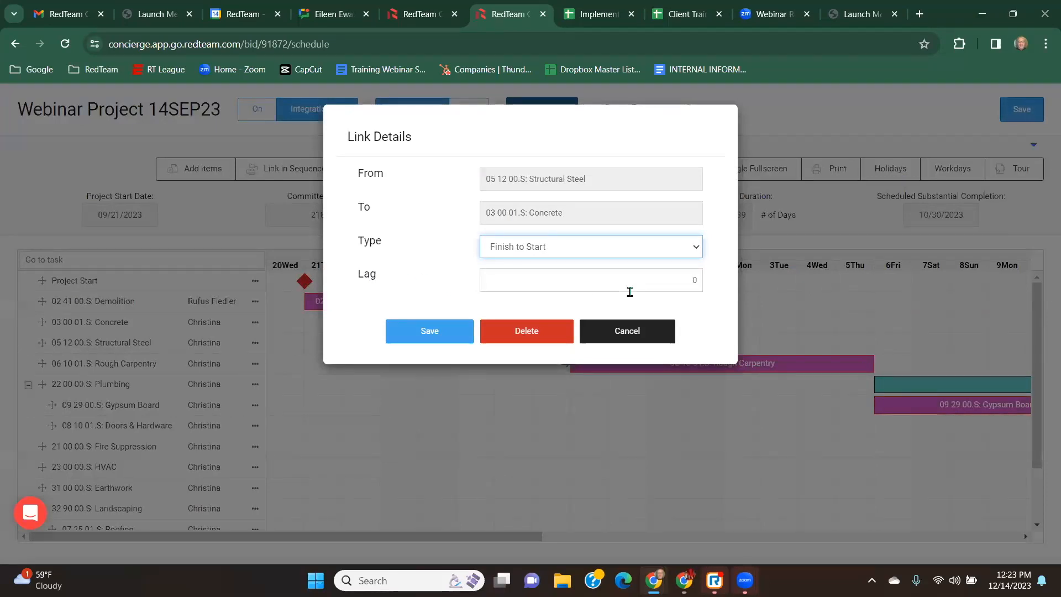
click(639, 335)
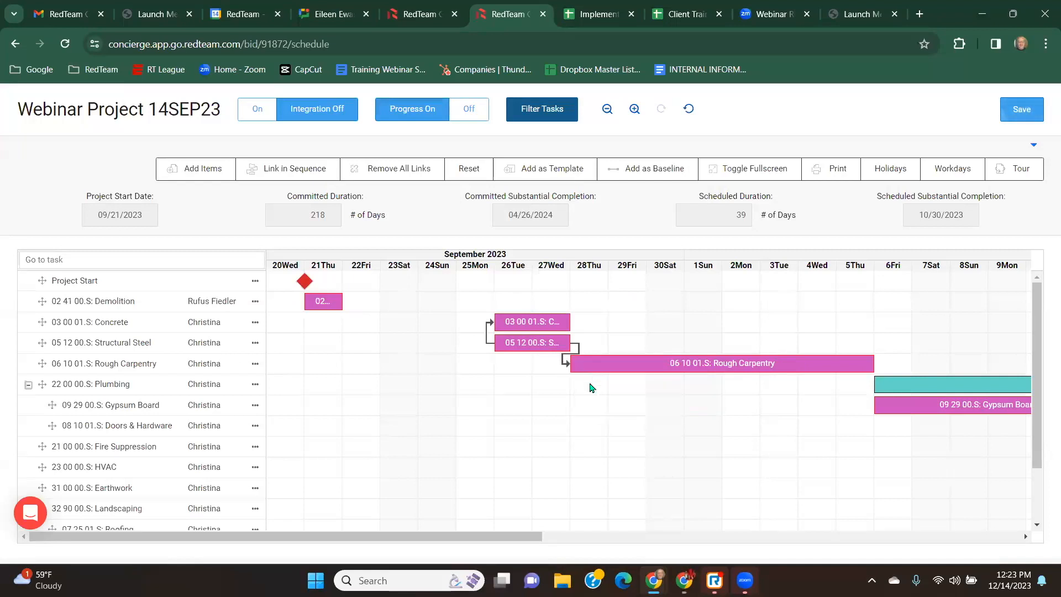
Set the lag of the Structural Steel to Rough Carpentry link to 1 day.
double_click(560, 359)
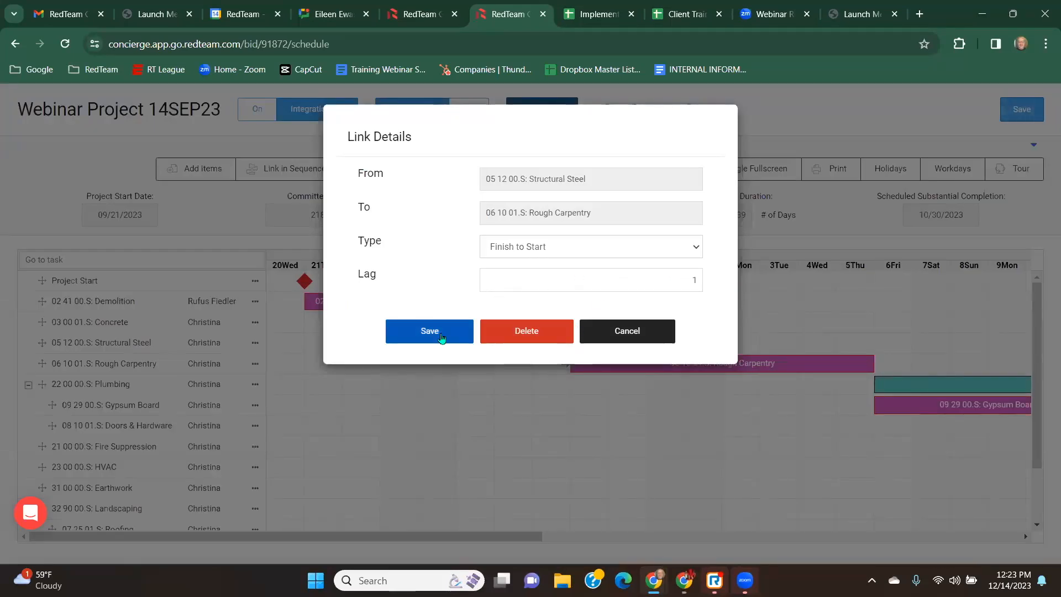
click(430, 332)
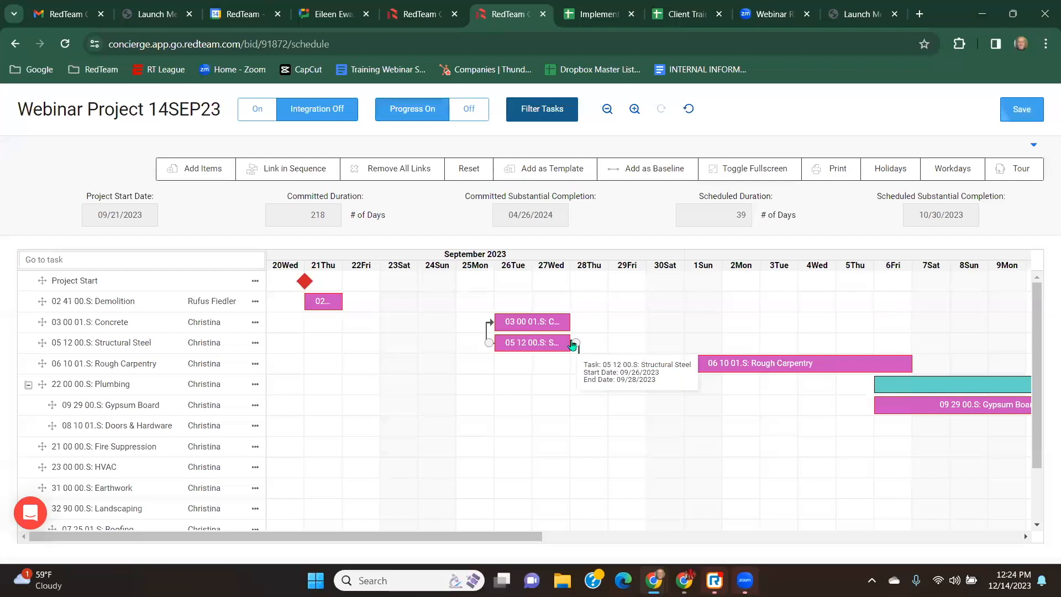
Redraw the Structural Steel to Rough Carpentry link, set its lag to -1 day, and save the schedule.
drag(575, 343, 700, 363)
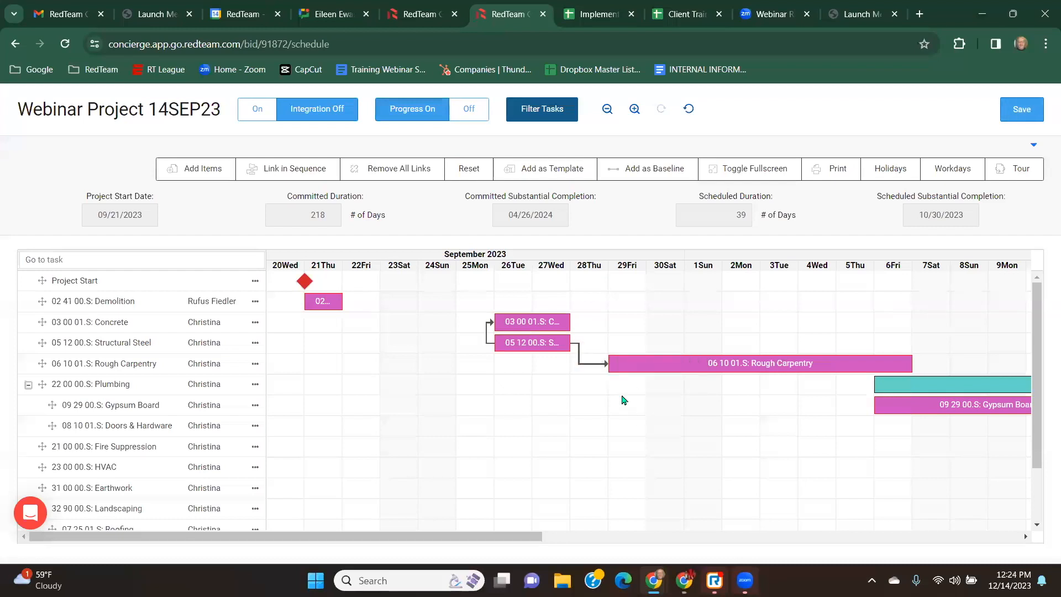
double_click(588, 368)
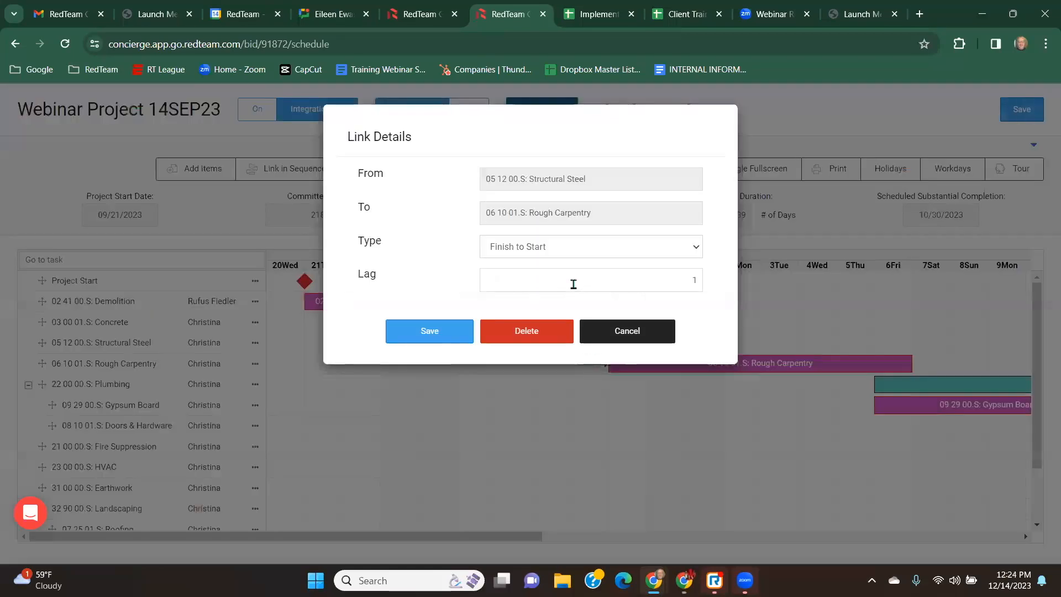
double_click(694, 280)
text(-1)
click(430, 331)
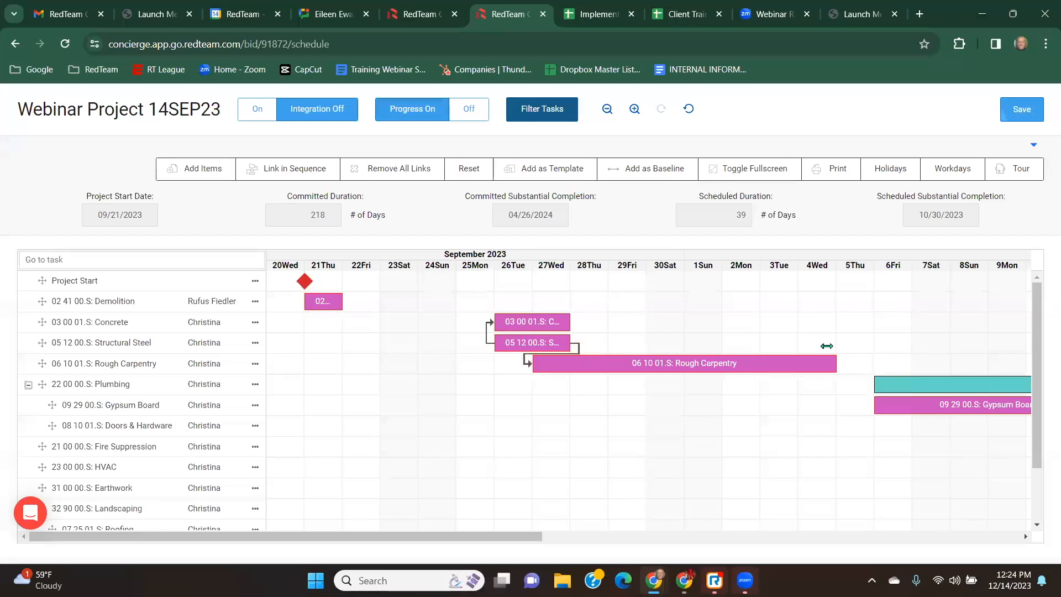
click(1024, 111)
Scroll through the timeline to examine the Project Start and Project End milestones.
mouse_move(306, 287)
scroll(329, 365, down, 2)
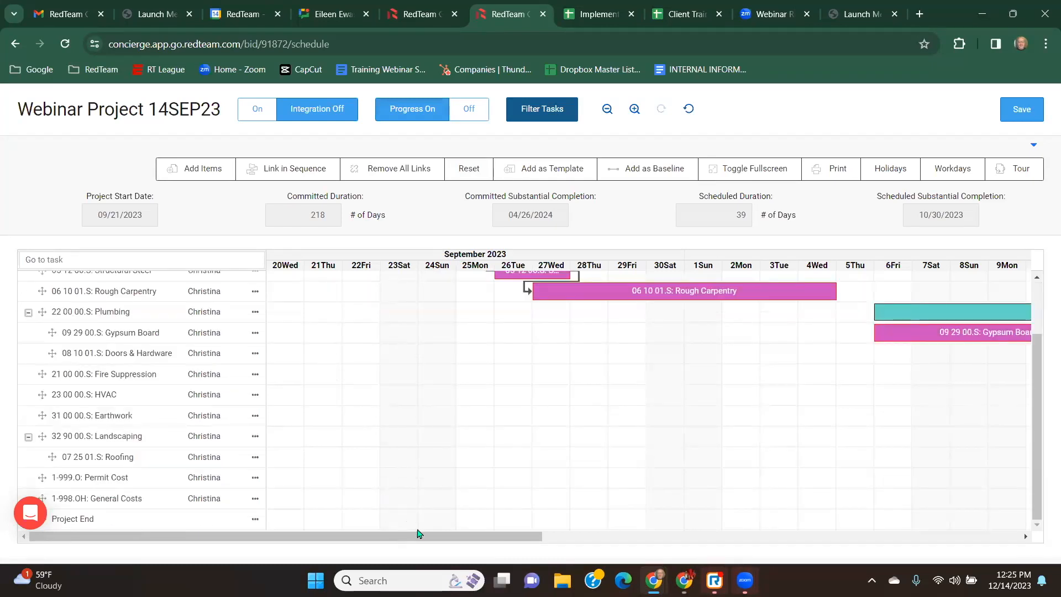
drag(463, 549, 942, 550)
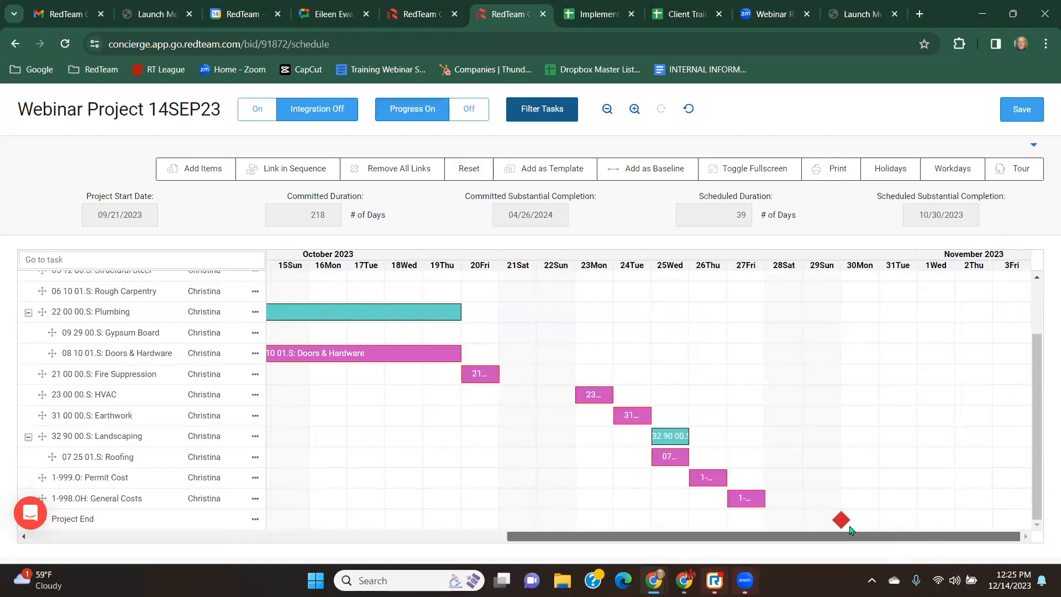
drag(808, 537, 287, 521)
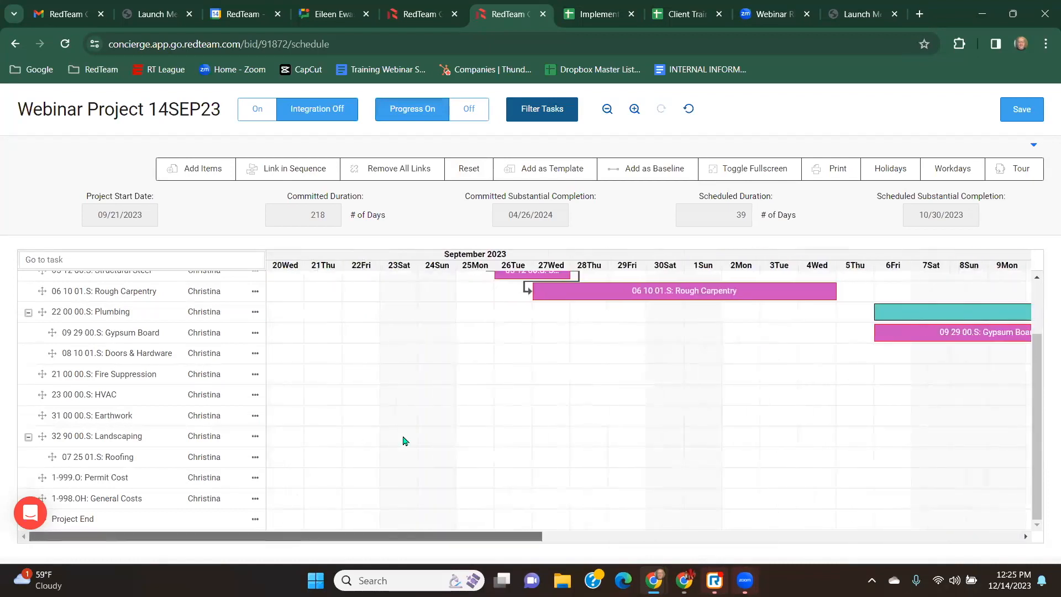
scroll(411, 441, up, 2)
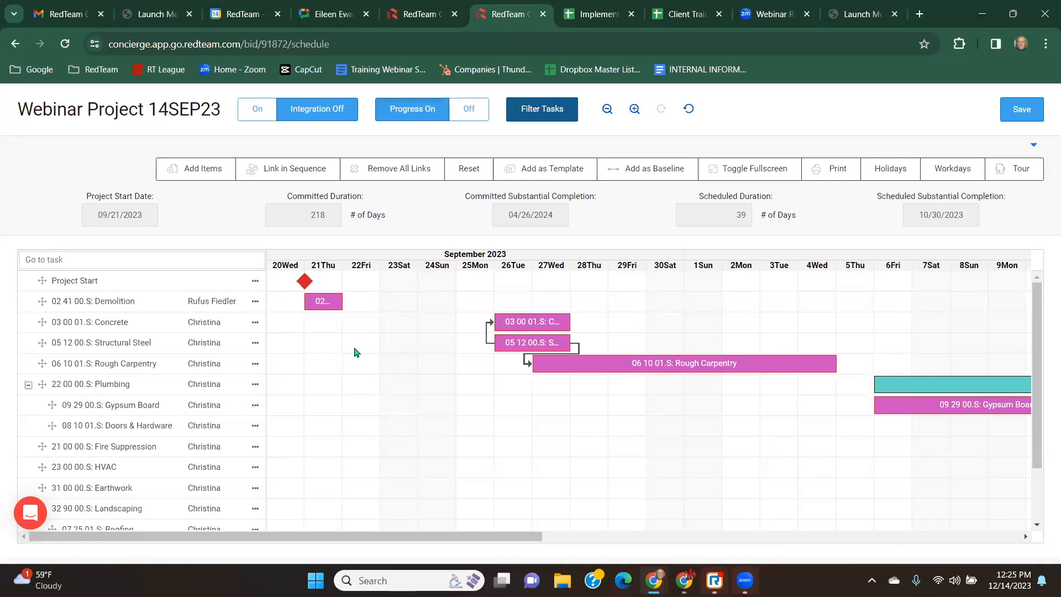
mouse_move(303, 285)
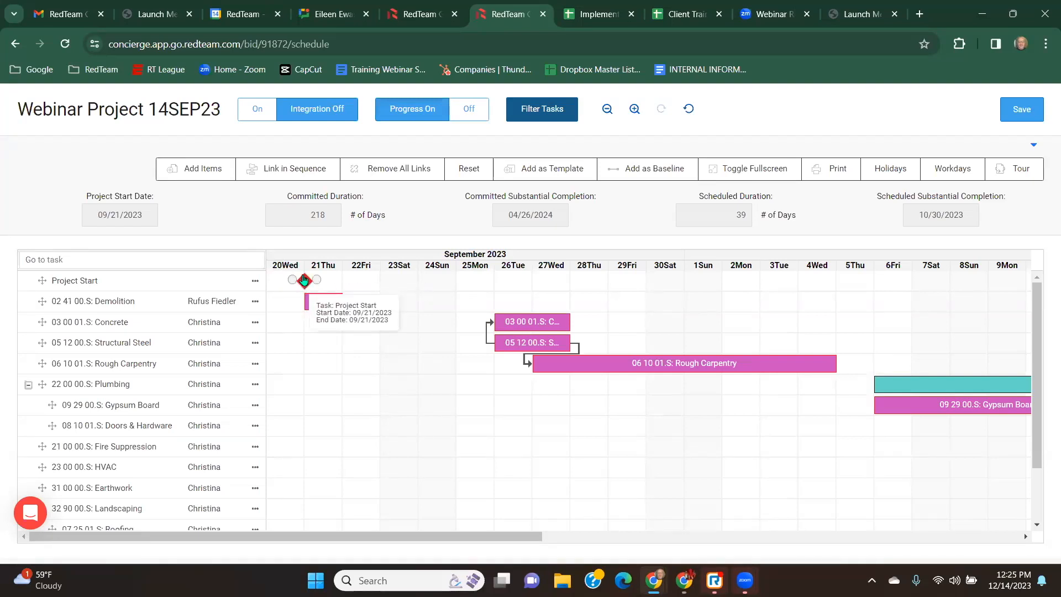
drag(392, 537, 873, 553)
scroll(762, 440, down, 2)
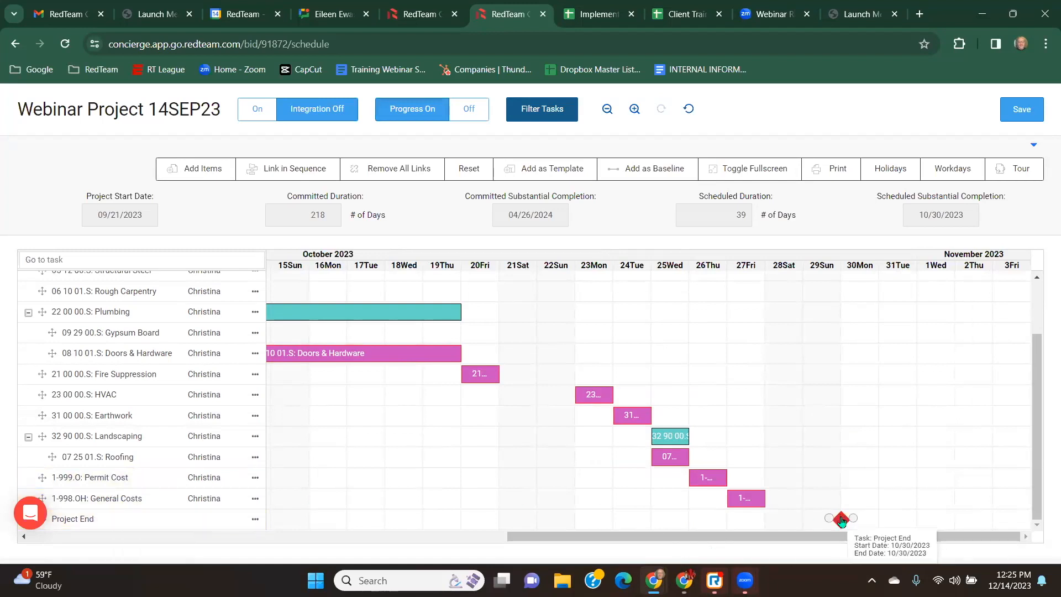
drag(819, 539, 337, 537)
scroll(378, 444, up, 2)
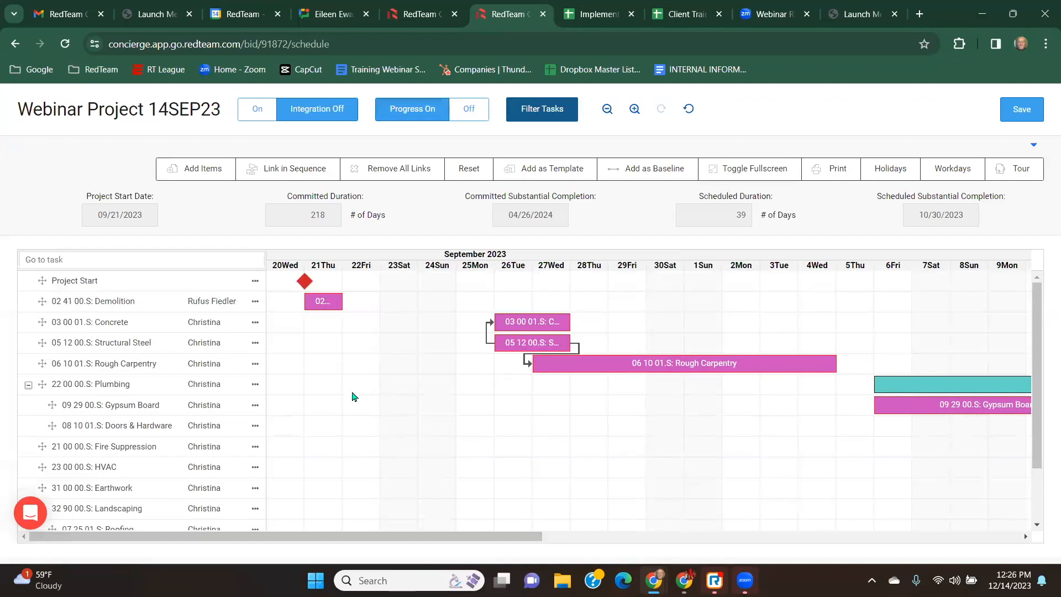
Add a custom task named Electrical Rough In with type Milestone.
click(205, 172)
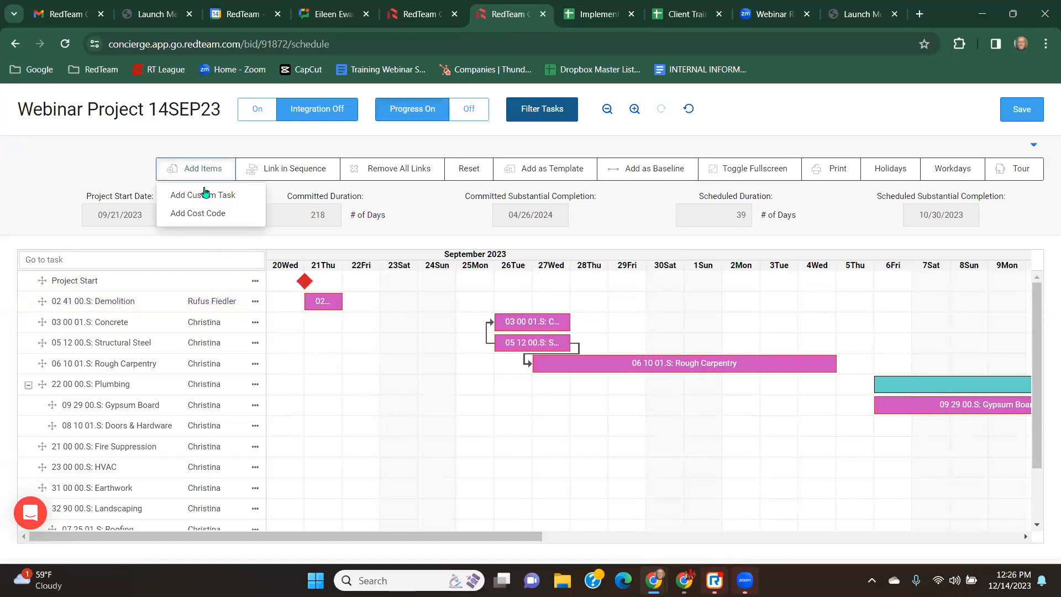
click(203, 196)
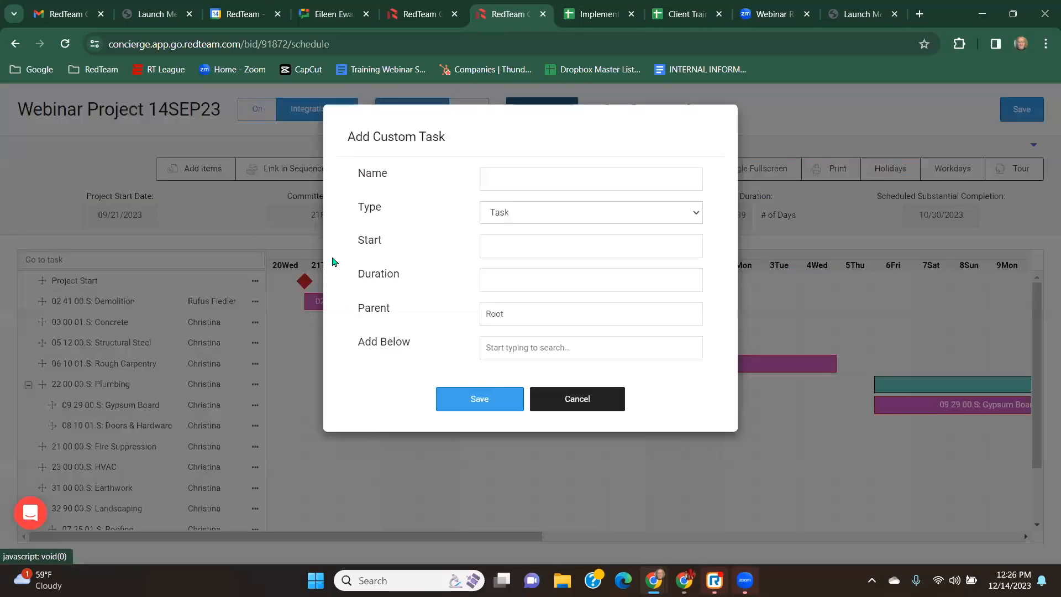
text(Electrical Rough)
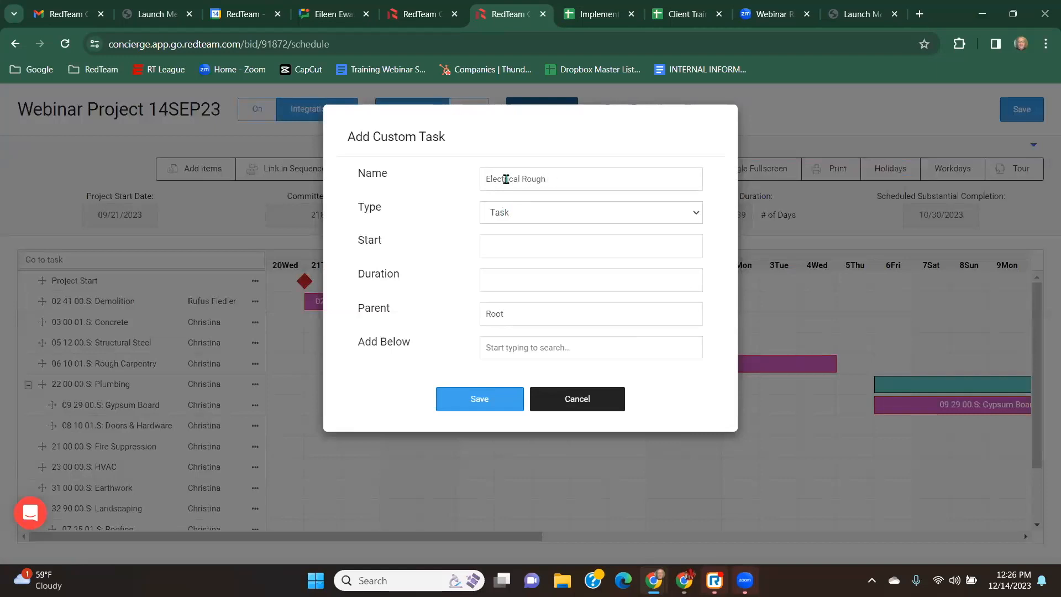
click(521, 217)
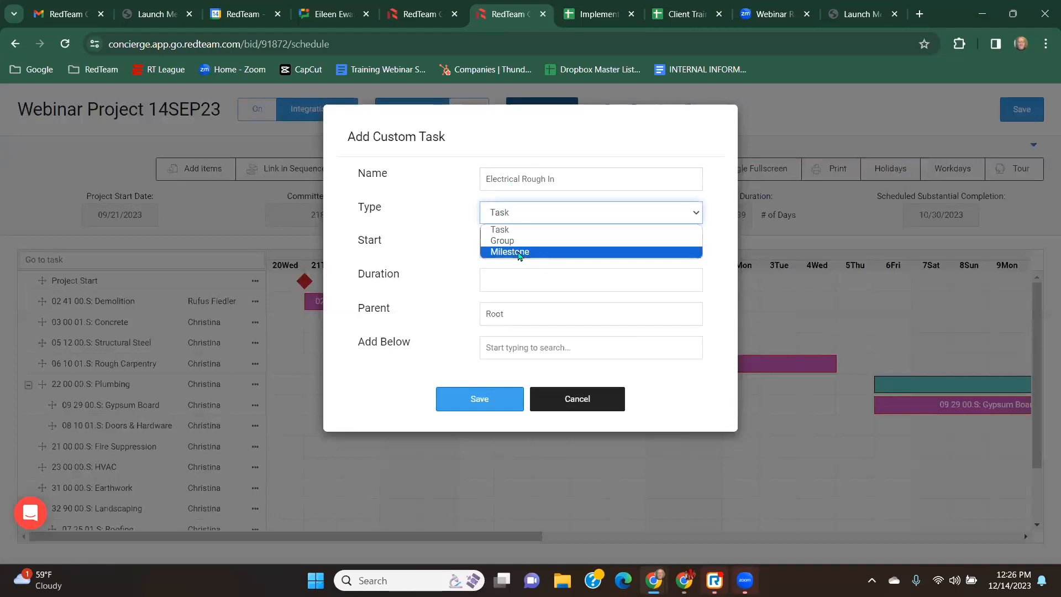
click(520, 253)
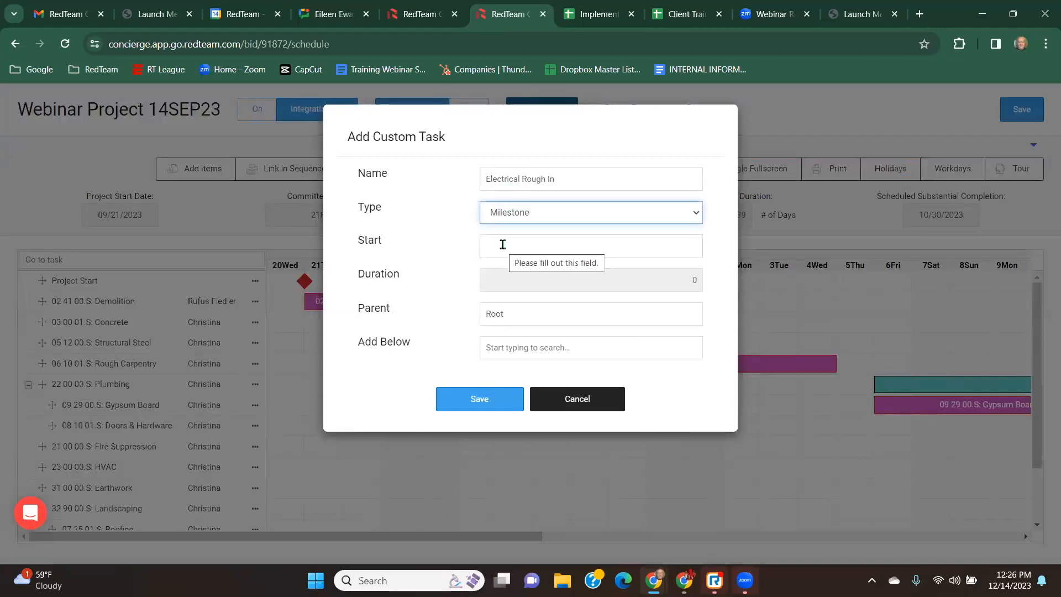
click(503, 245)
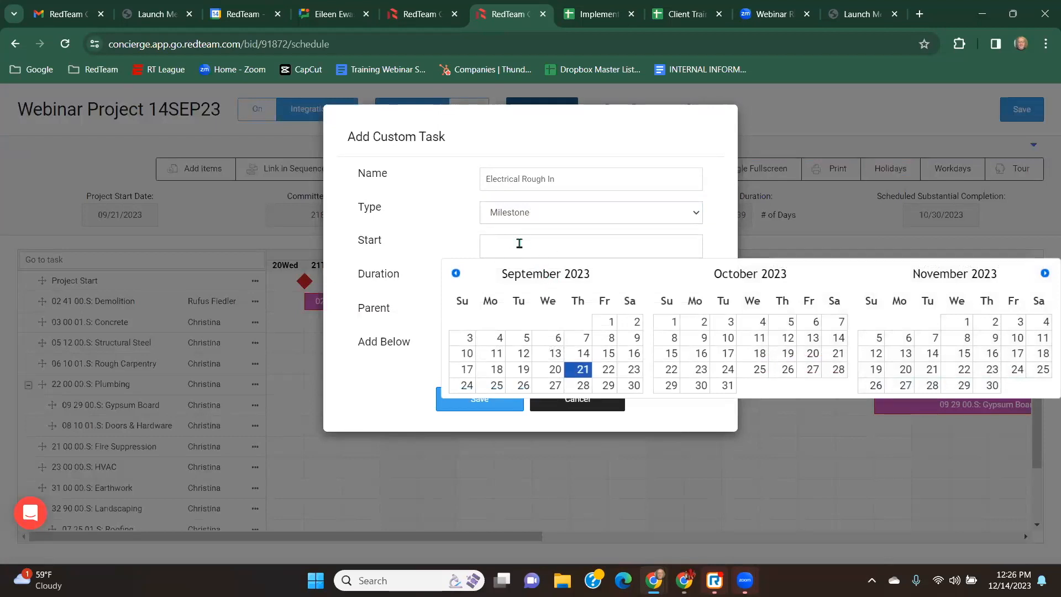
click(584, 385)
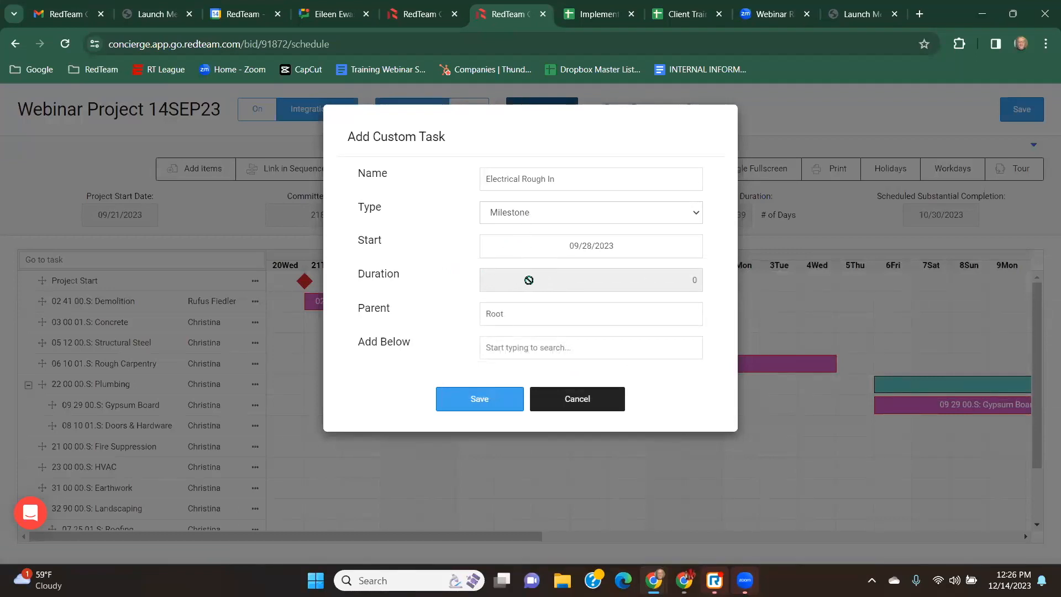
click(532, 217)
click(511, 231)
drag(678, 288, 709, 297)
click(515, 215)
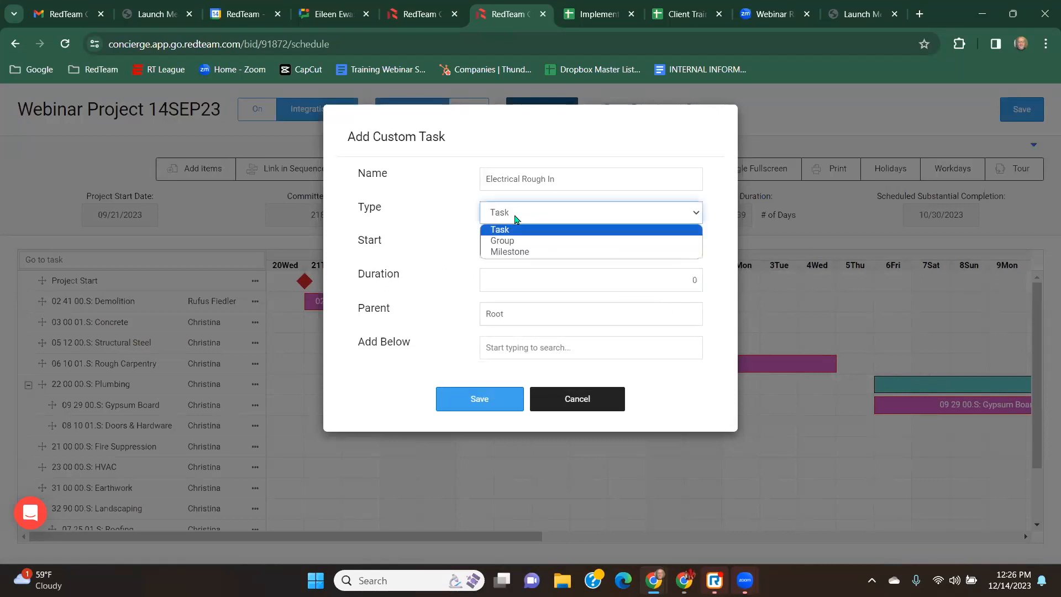
click(514, 253)
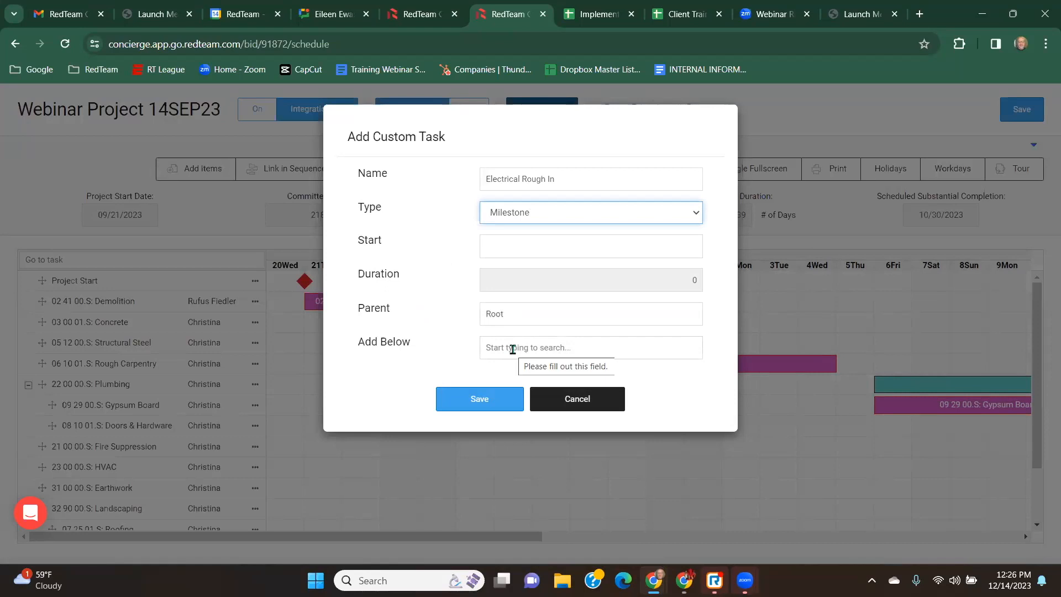
Place the Electrical Rough In milestone below Fire Suppression with a start of 09/28/2023 and save it.
click(512, 349)
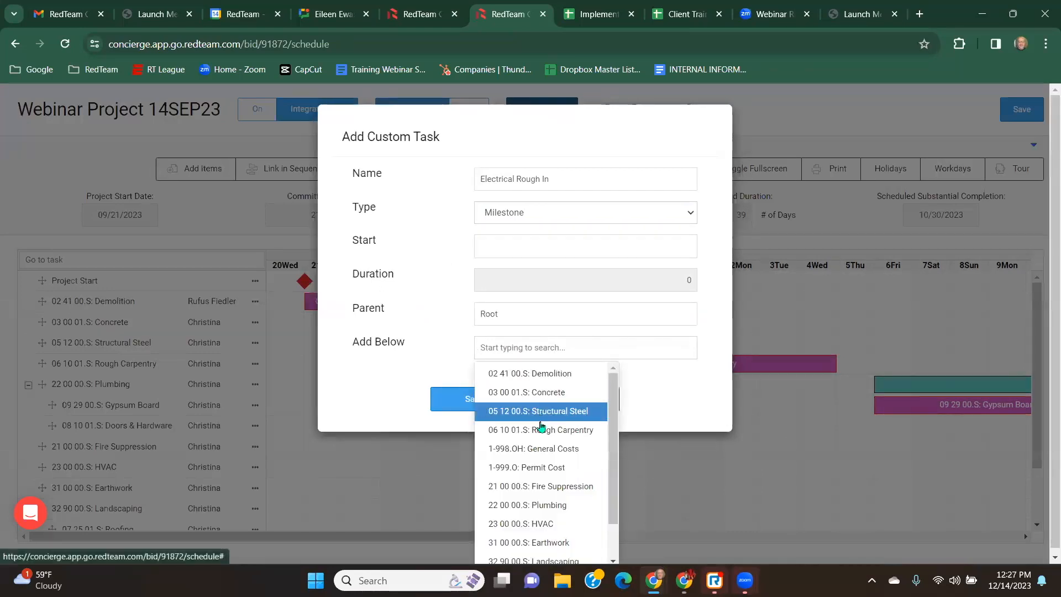
click(547, 485)
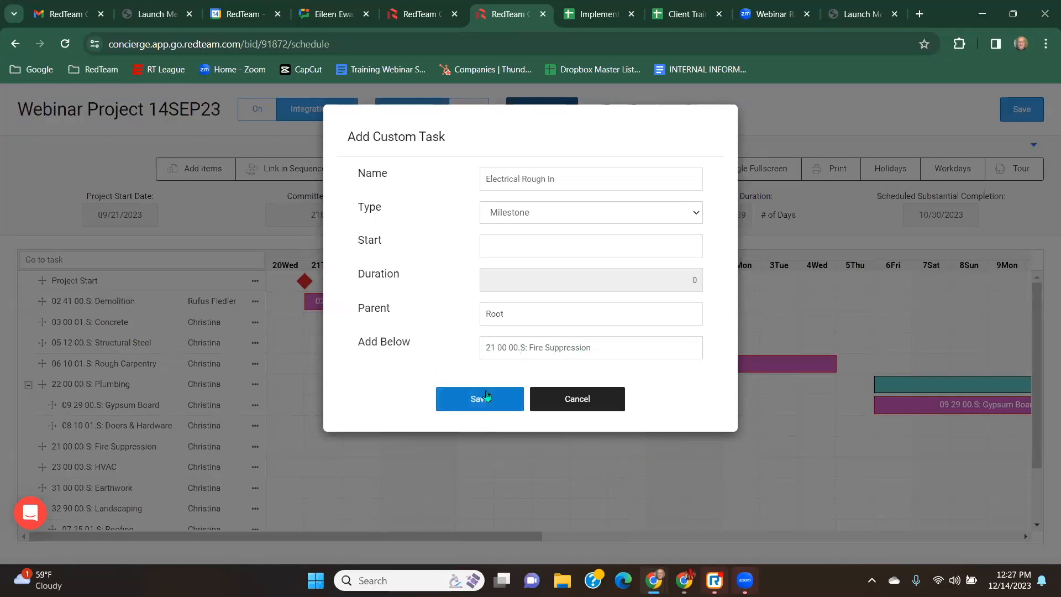
click(486, 402)
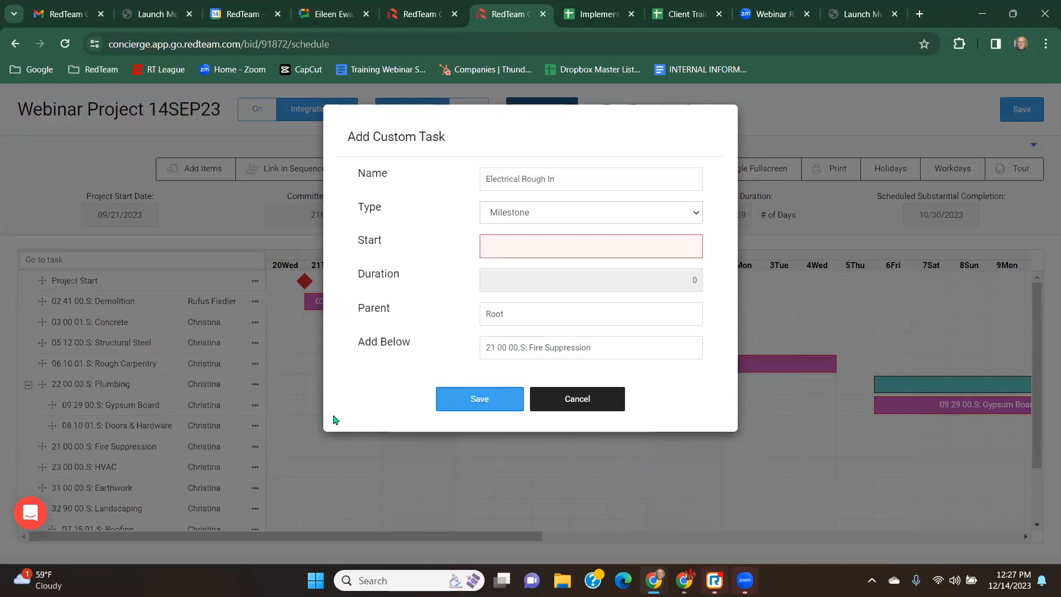
click(517, 247)
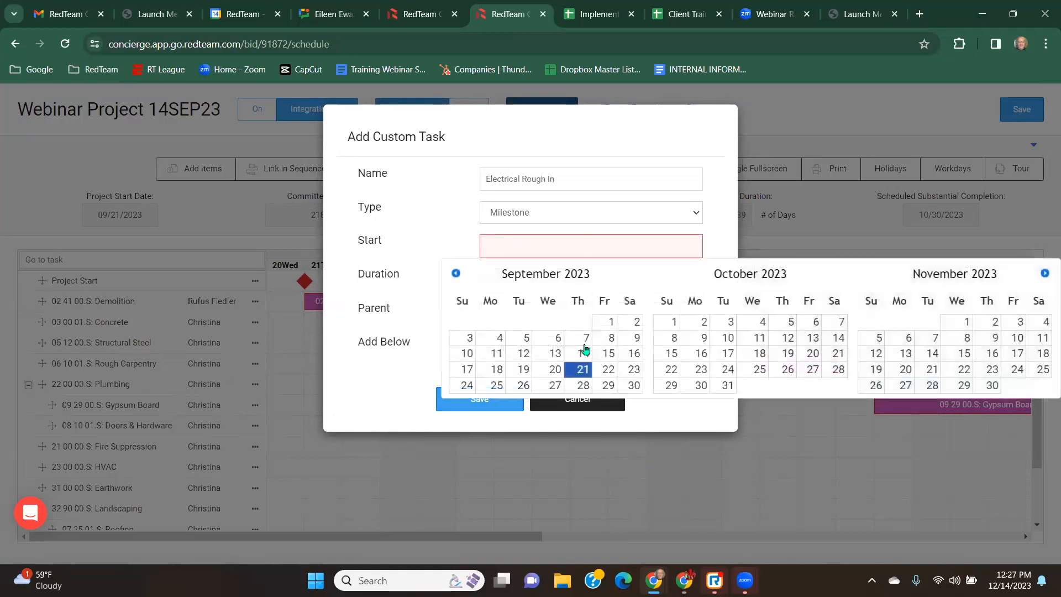
click(583, 385)
click(486, 399)
Check the Electrical Rough In milestone's position in the task list and timeline.
scroll(139, 388, down, 1)
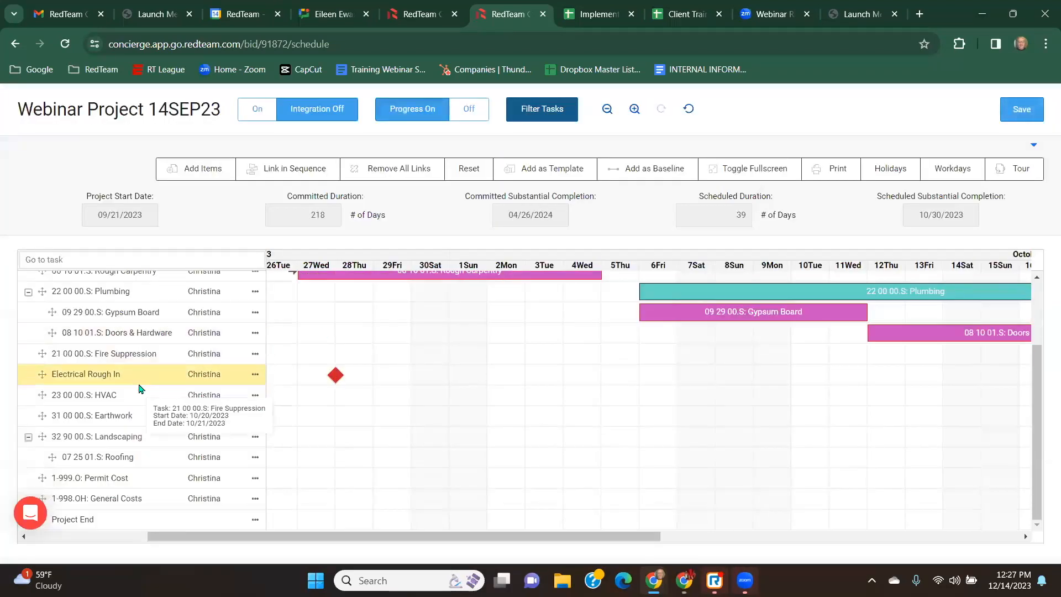
click(149, 405)
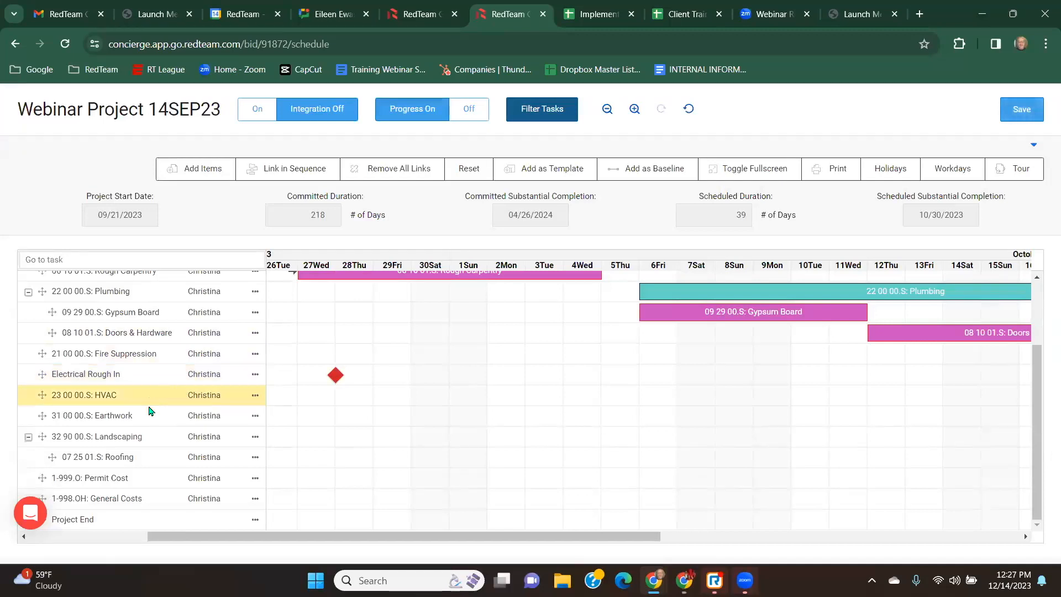
scroll(142, 467, up, 2)
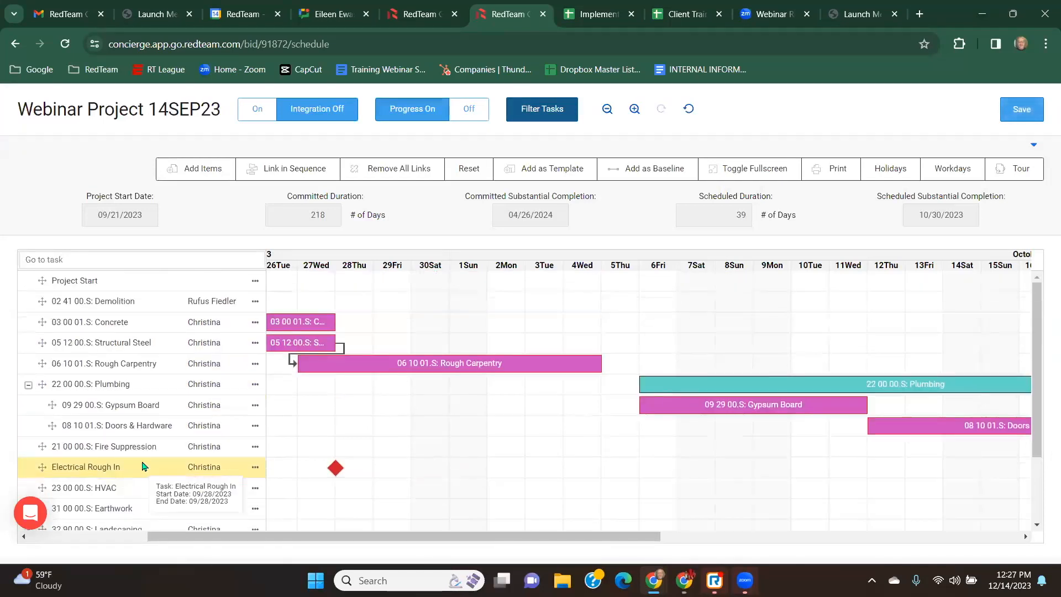
scroll(142, 465, down, 2)
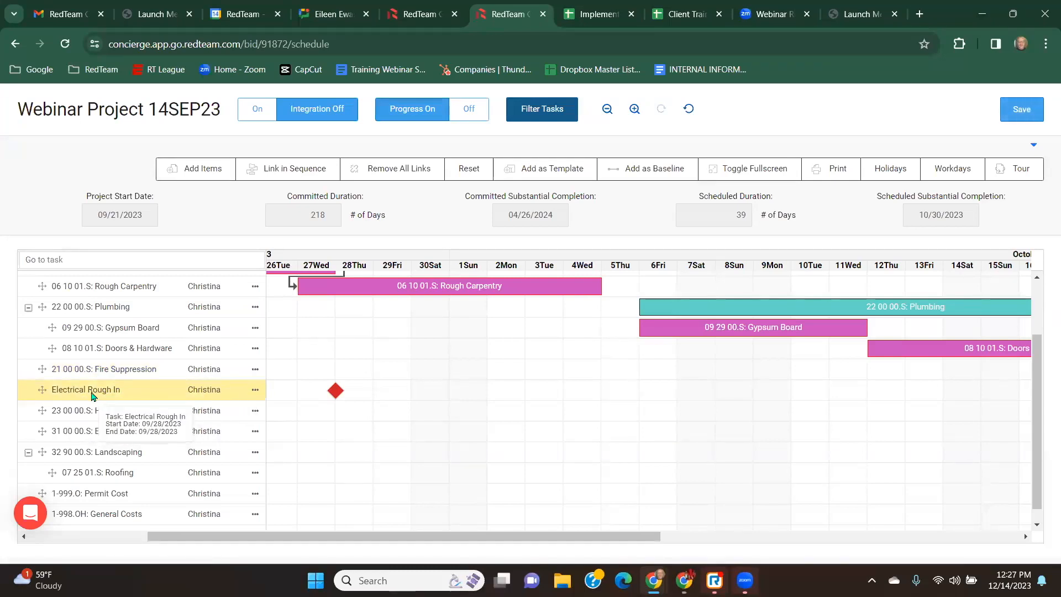
Exit fullscreen view, open the schedule navigation panel, and save the schedule.
mouse_move(336, 395)
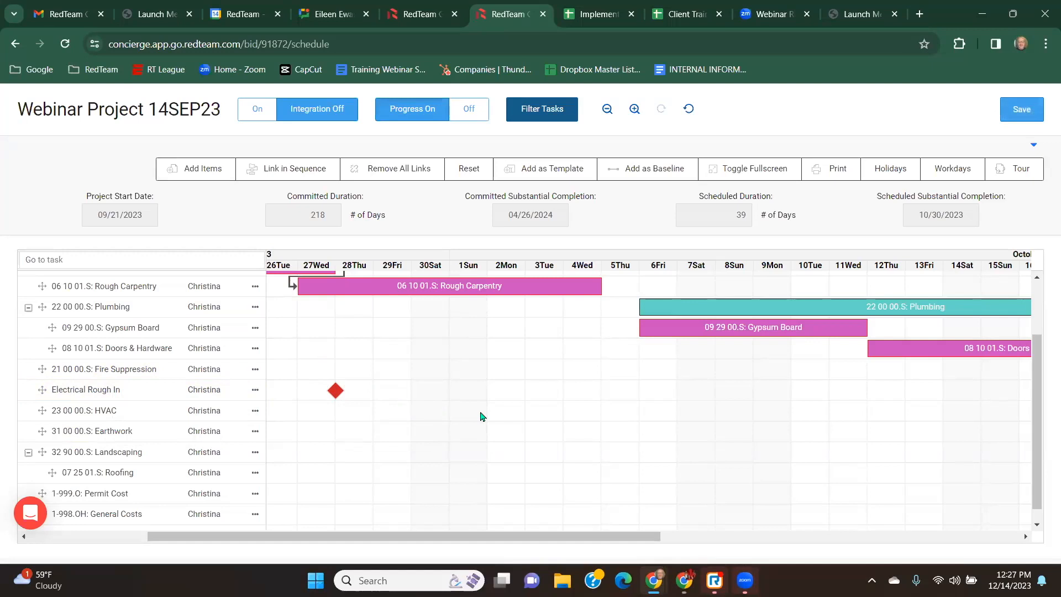
scroll(480, 417, up, 2)
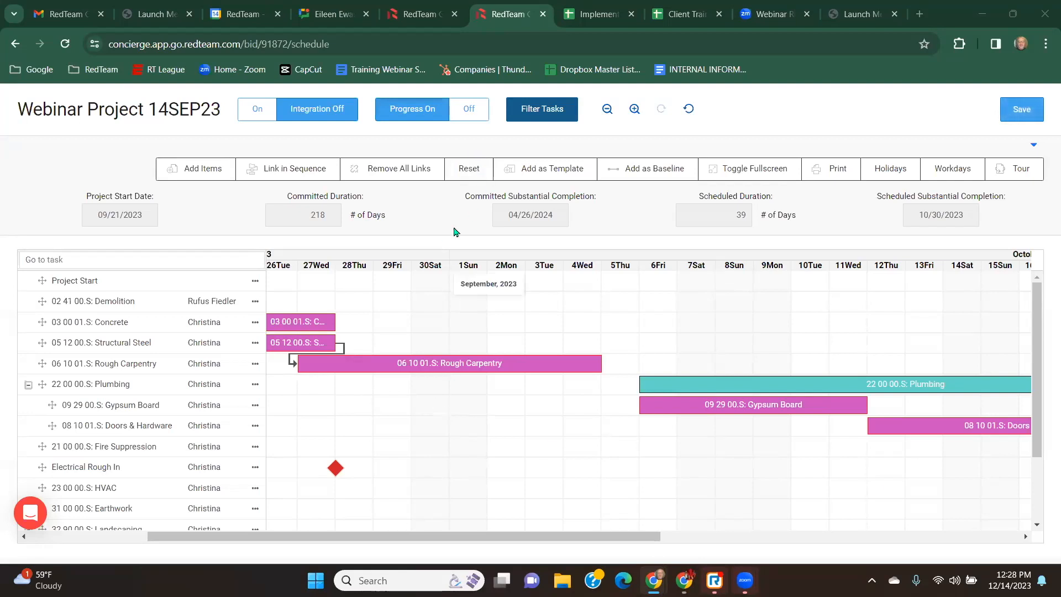
click(765, 168)
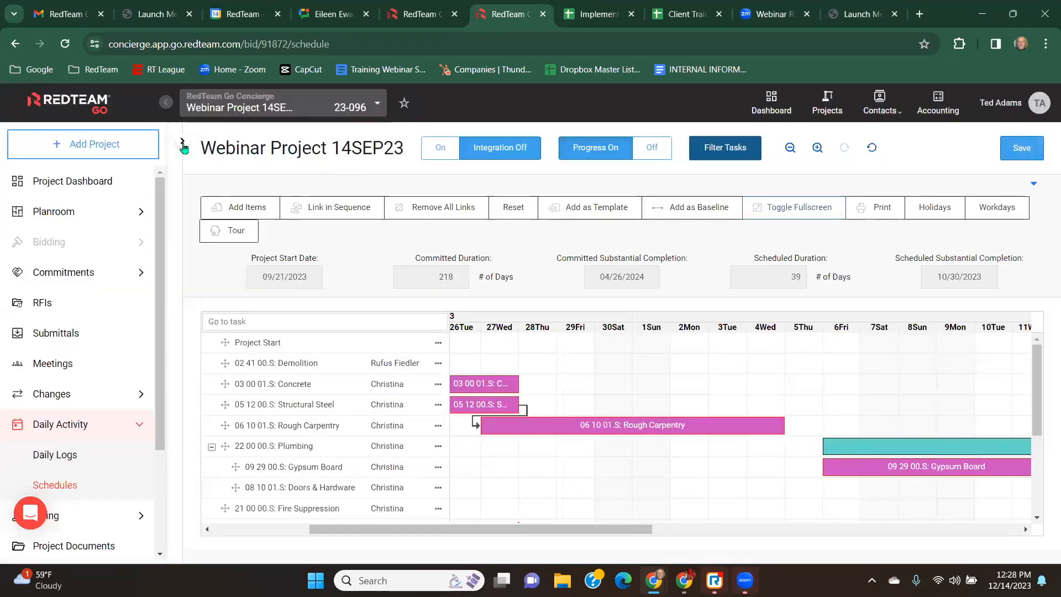
click(181, 141)
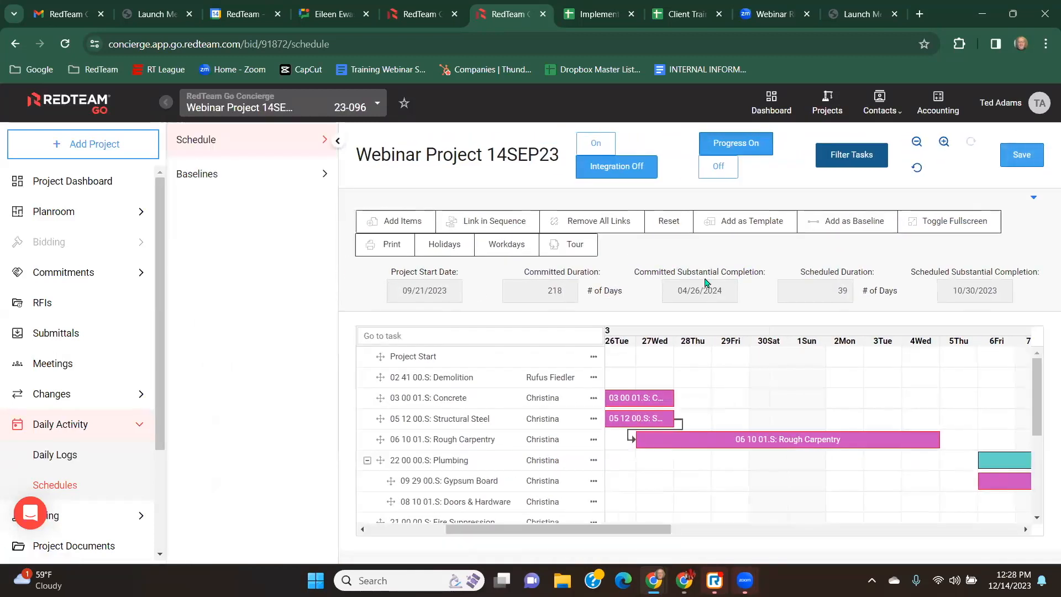
mouse_move(760, 435)
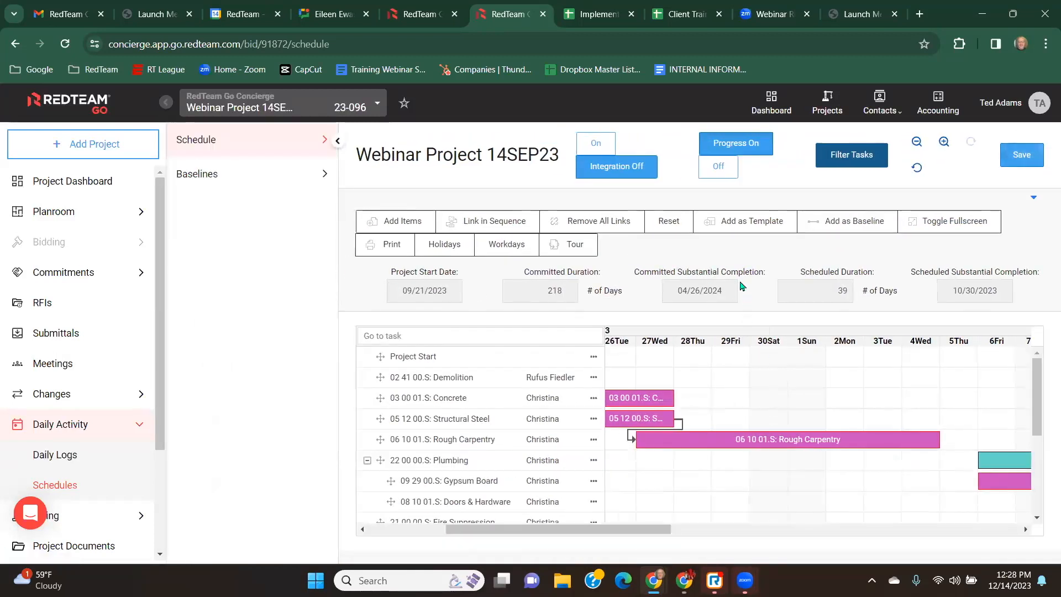
click(1031, 165)
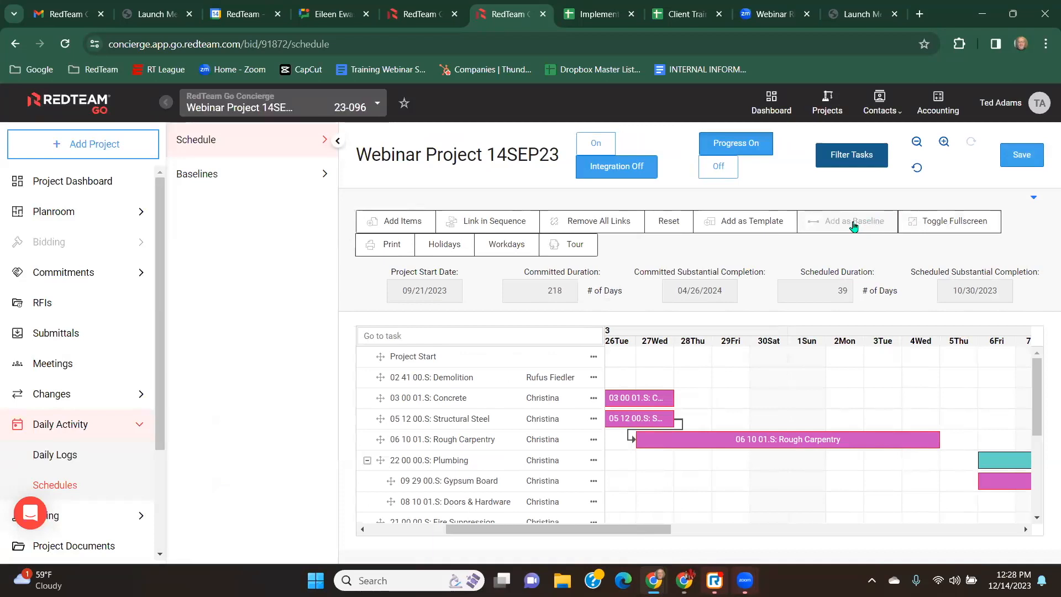
Add the current schedule as a baseline named Baseline 1 and close the dialog.
click(853, 224)
click(554, 178)
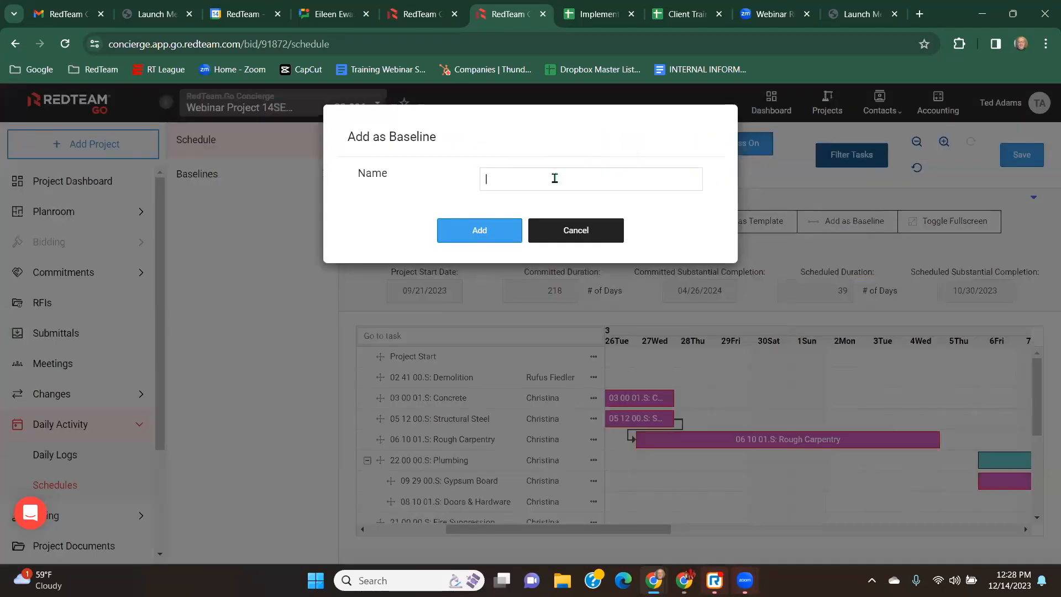
text(Baseline 1)
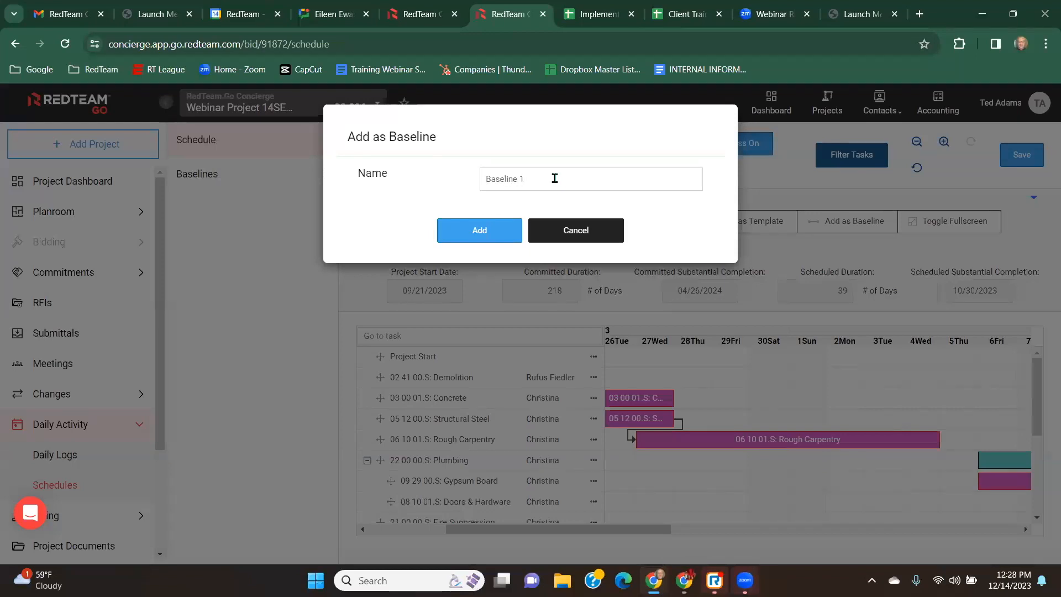
click(481, 231)
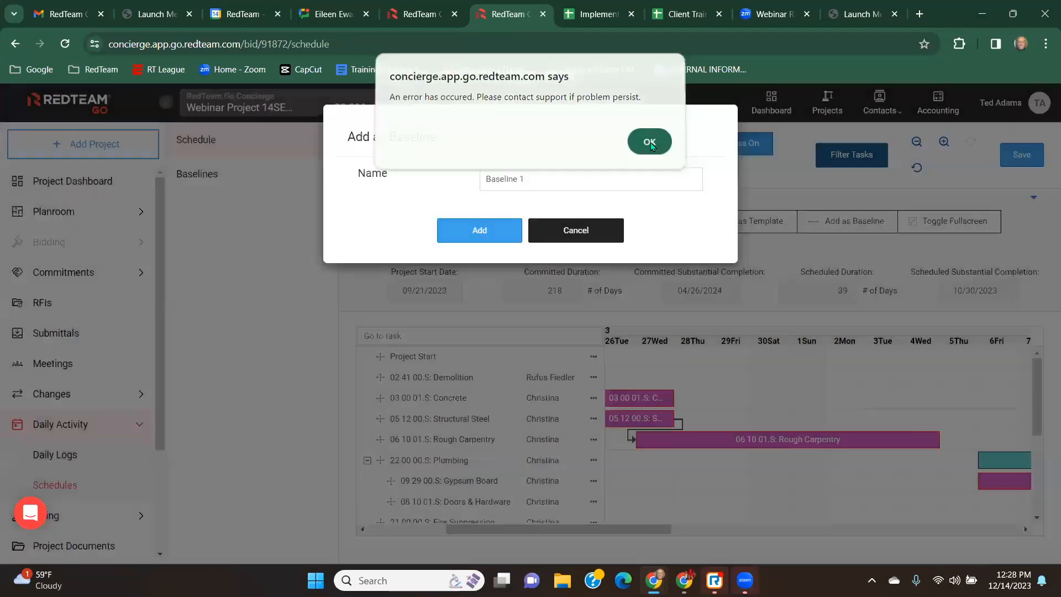
click(649, 145)
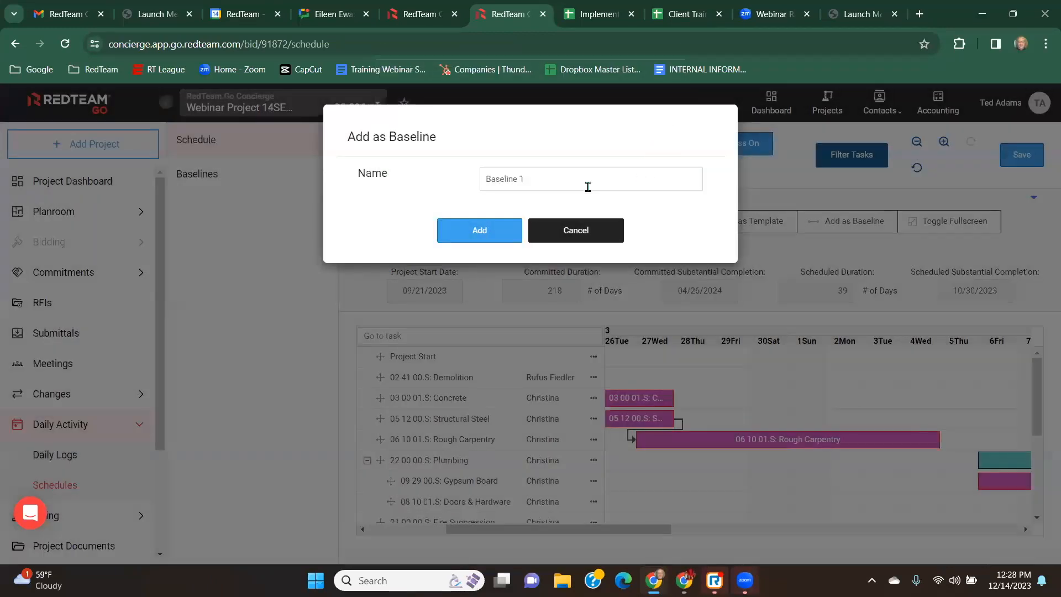
click(589, 235)
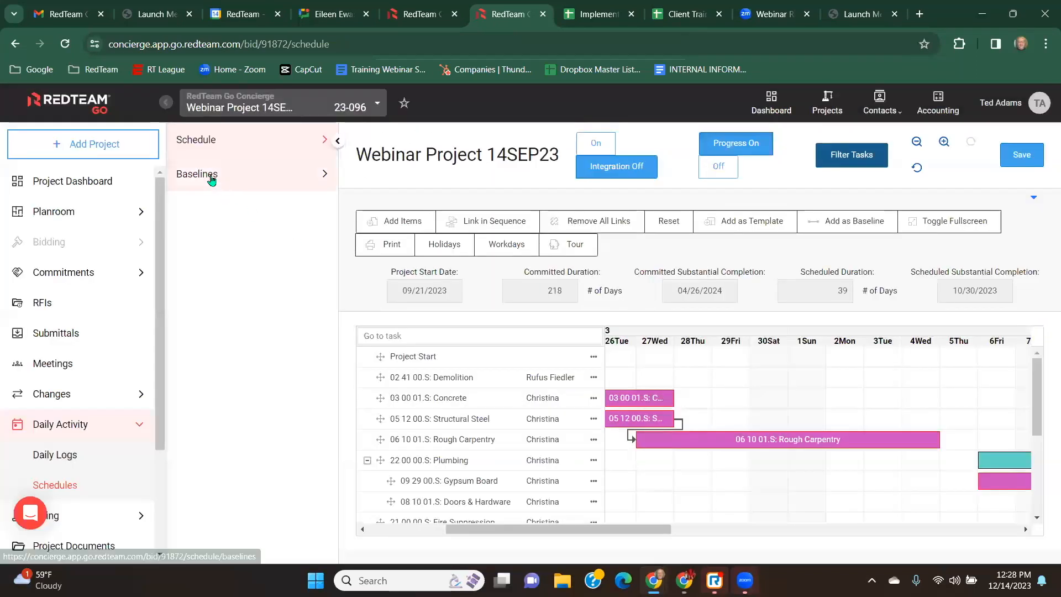
Open the Baseline 1 view from the baselines list and return to the schedule.
click(210, 176)
click(221, 210)
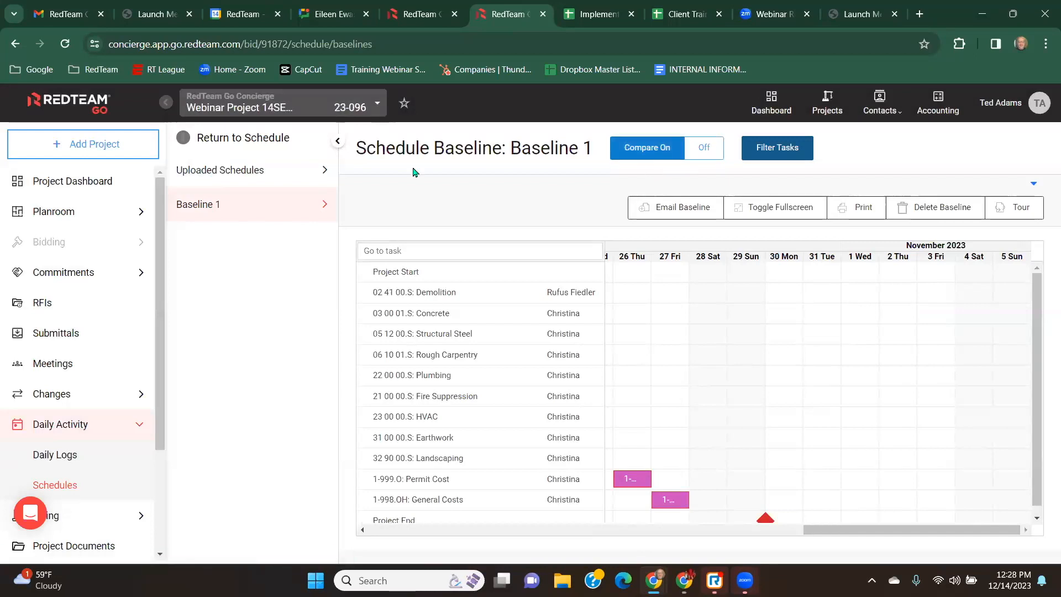
click(185, 138)
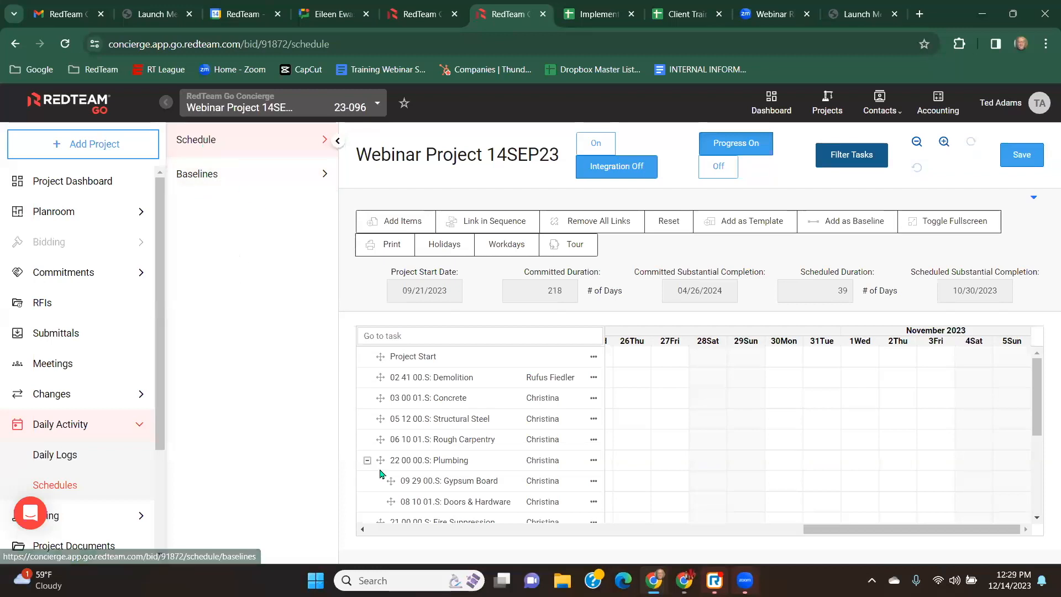
Reopen Baseline 1 and scroll its timeline to the September tasks.
click(208, 175)
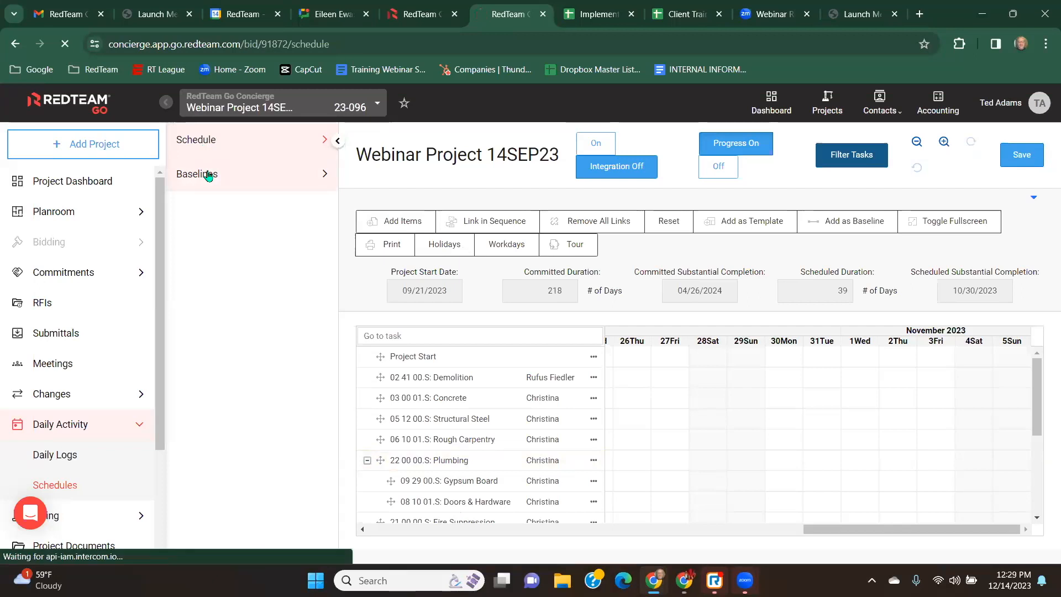
click(243, 205)
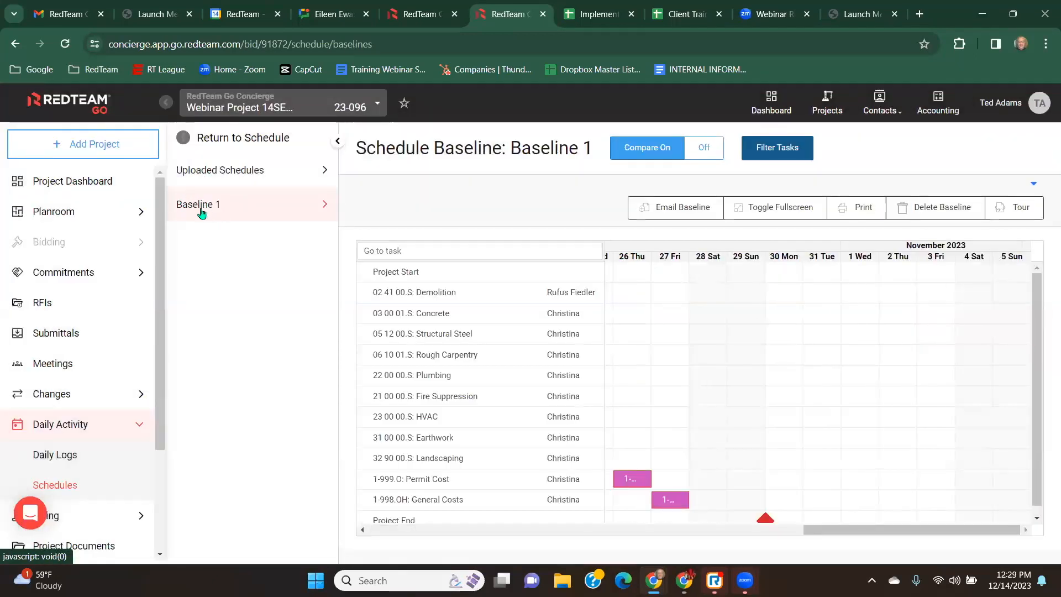
scroll(682, 474, down, 1)
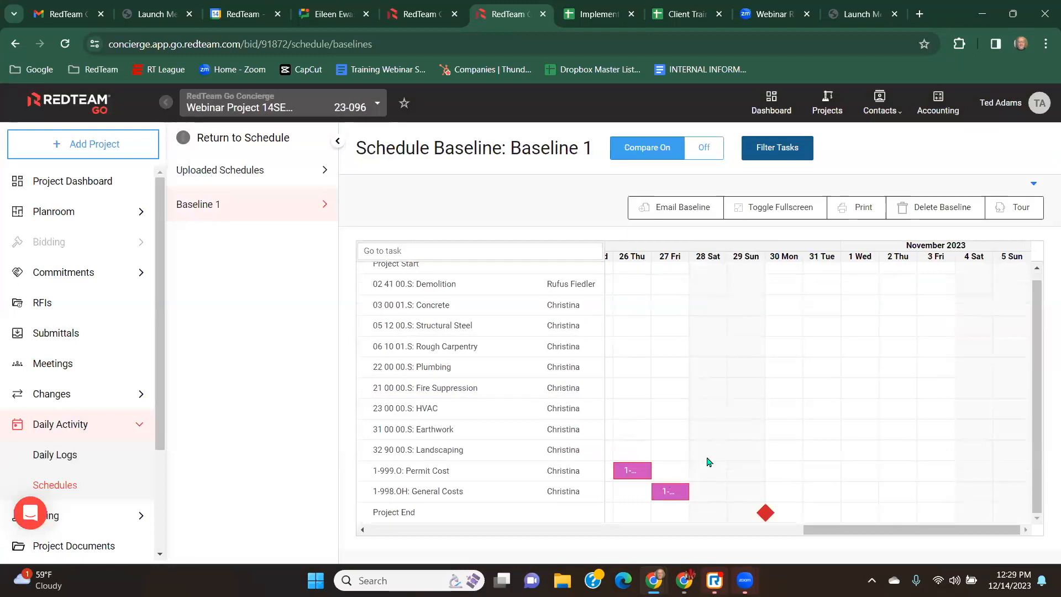
scroll(756, 478, up, 1)
drag(834, 530, 380, 517)
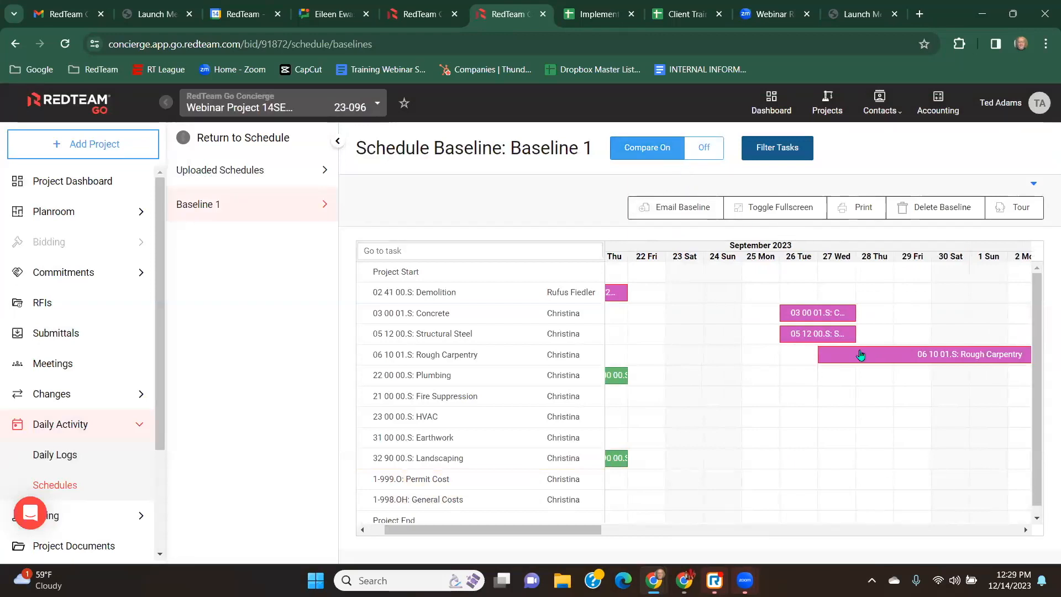
Turn baseline comparison off, review the baseline timeline, and return to the schedule.
click(704, 147)
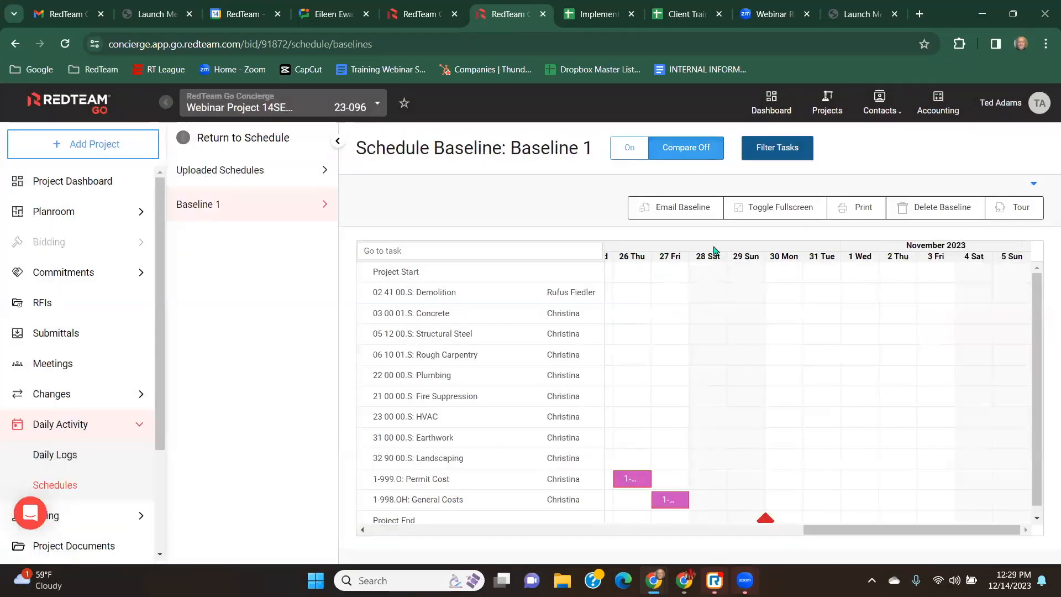
scroll(717, 354, down, 1)
drag(888, 530, 450, 542)
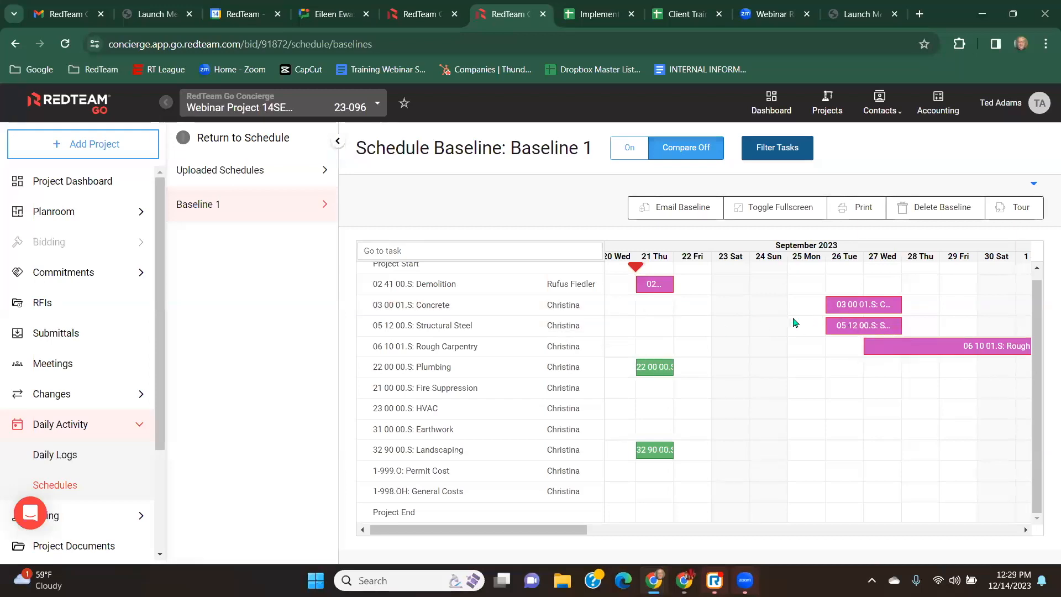
mouse_move(853, 309)
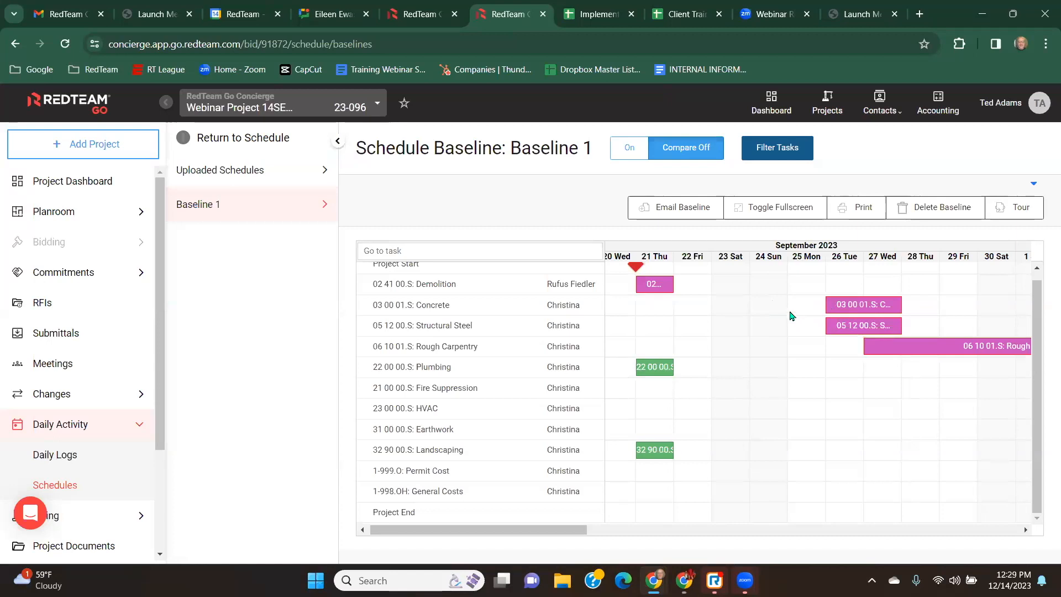
click(197, 143)
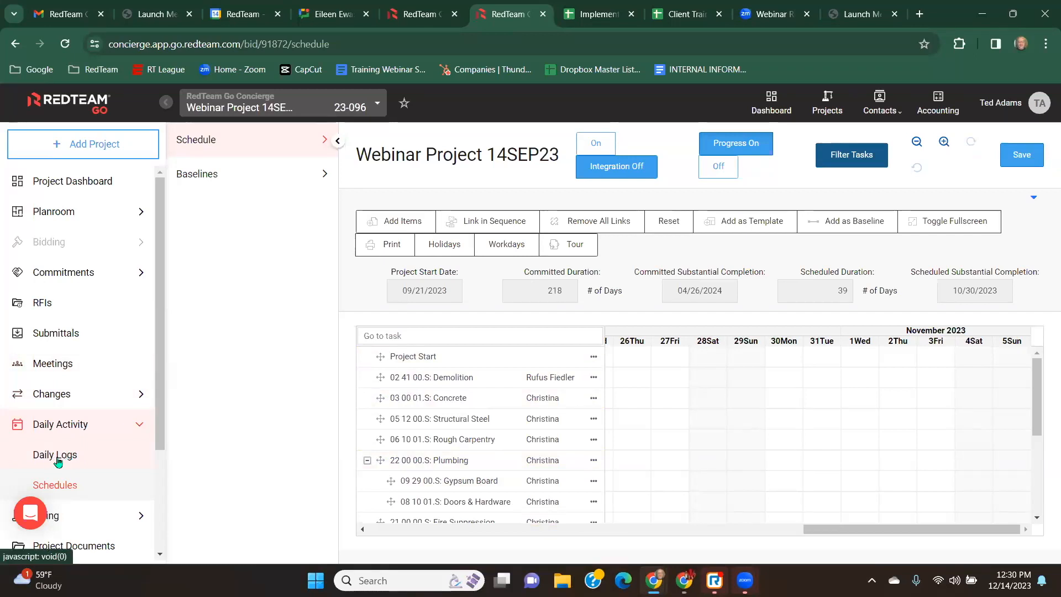
Scroll through the schedule's task list and timeline, then open the Daily Logs page.
drag(812, 529, 523, 541)
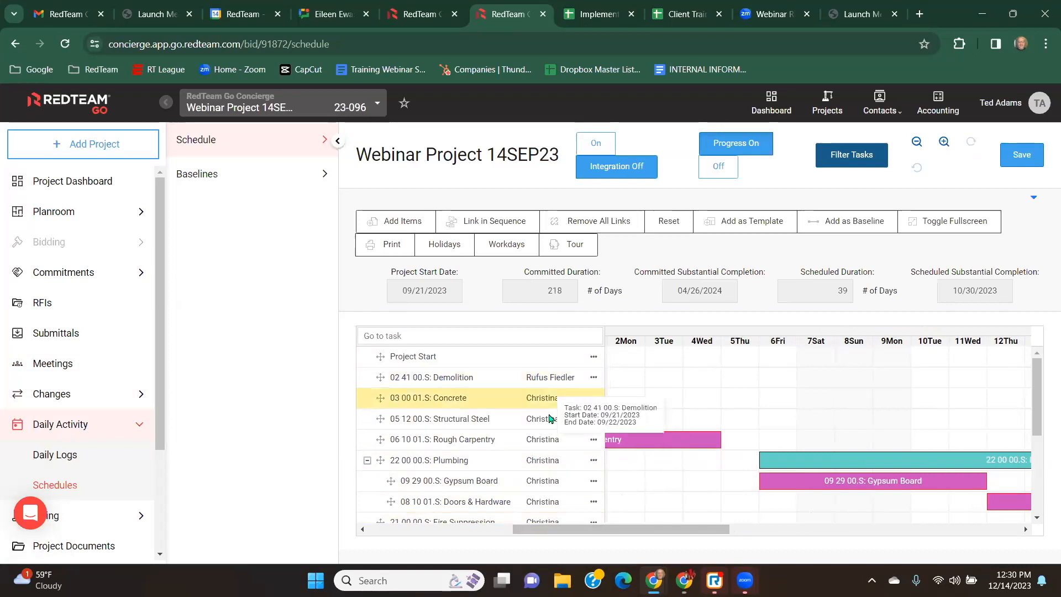
scroll(553, 428, down, 3)
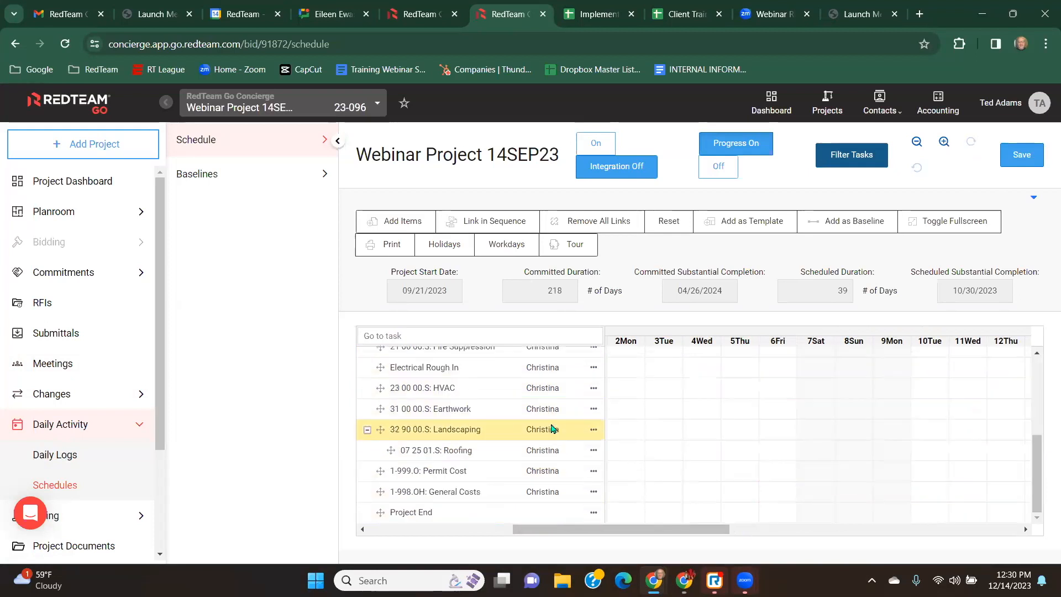
scroll(552, 429, up, 3)
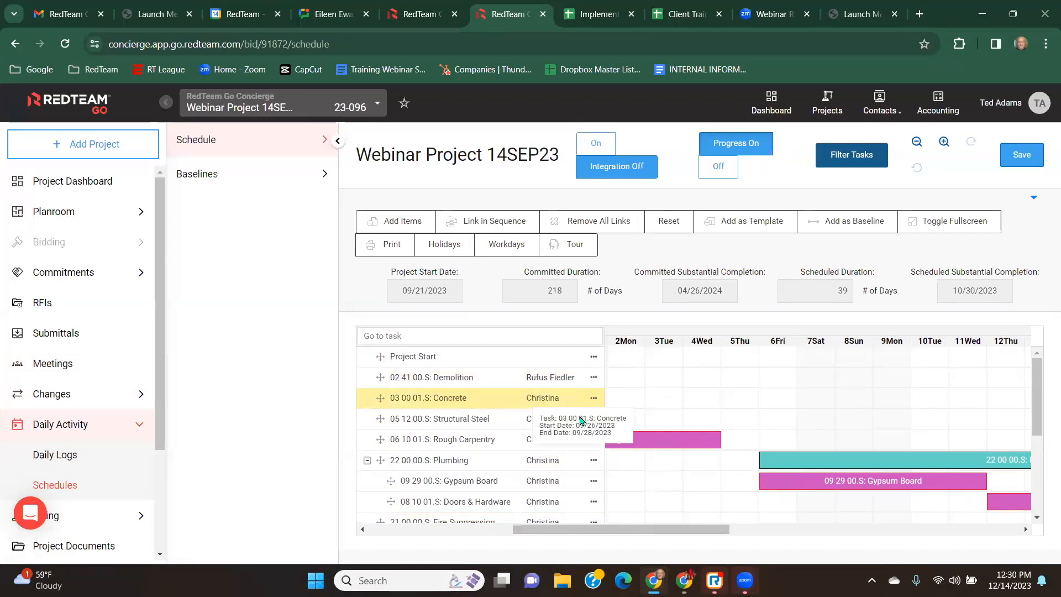
drag(655, 530, 522, 531)
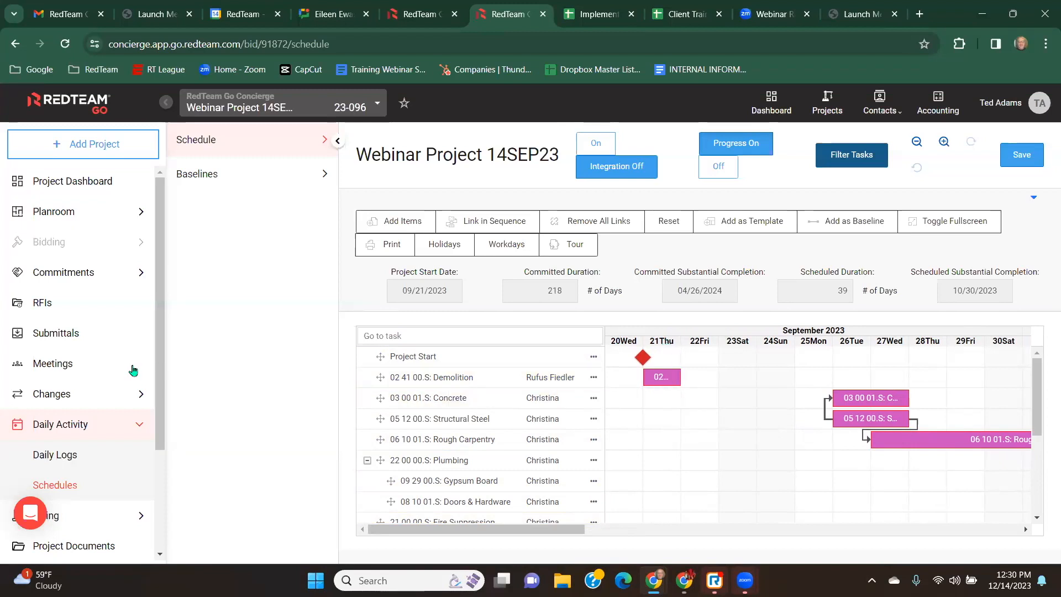
click(69, 460)
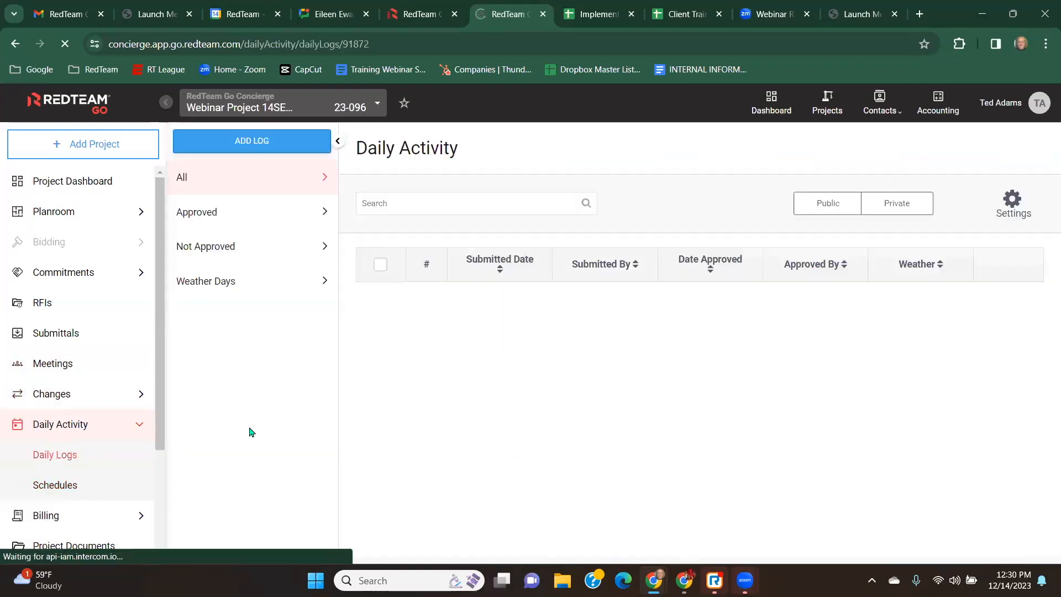
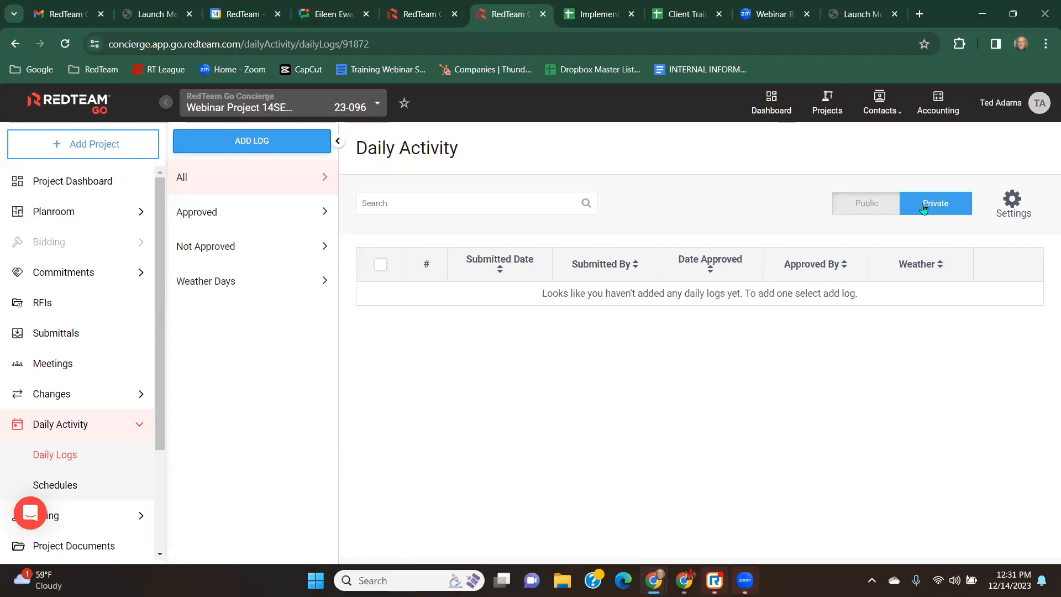
Switch the daily logs view to Public and review the weather thresholds settings.
click(873, 202)
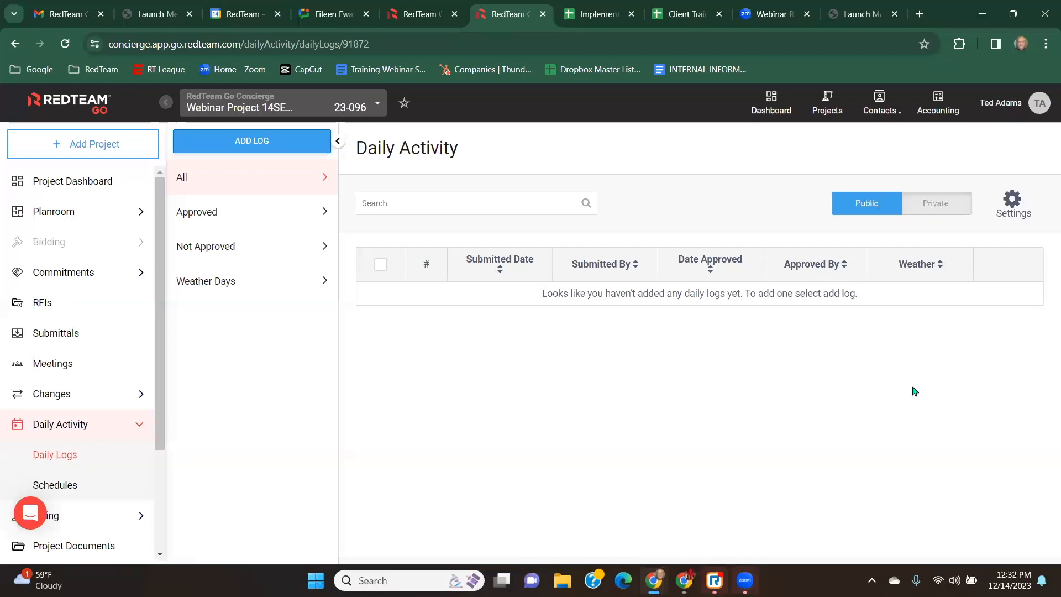
click(1015, 208)
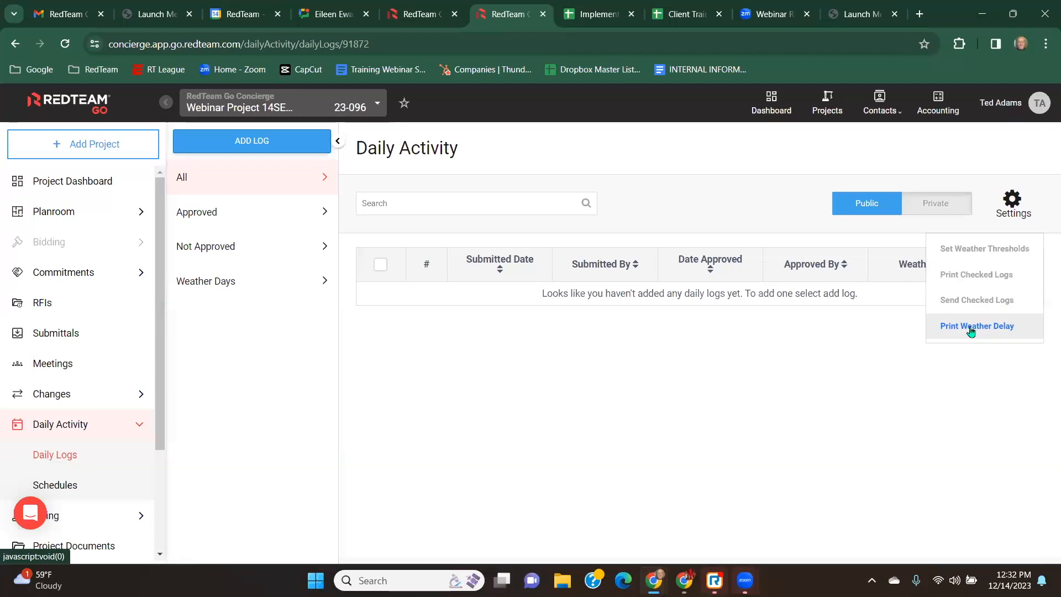
click(970, 250)
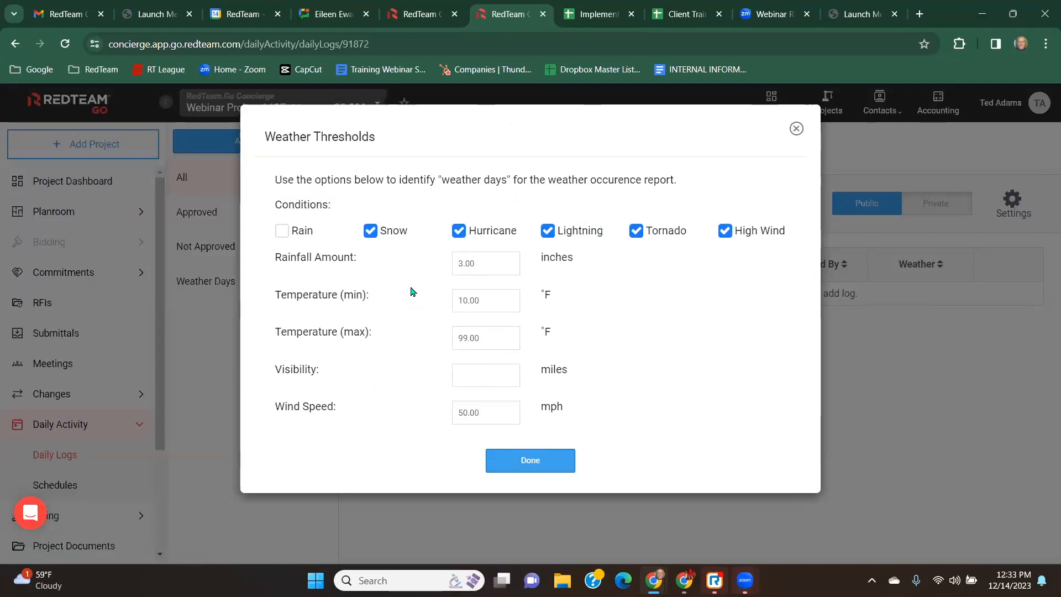
click(528, 462)
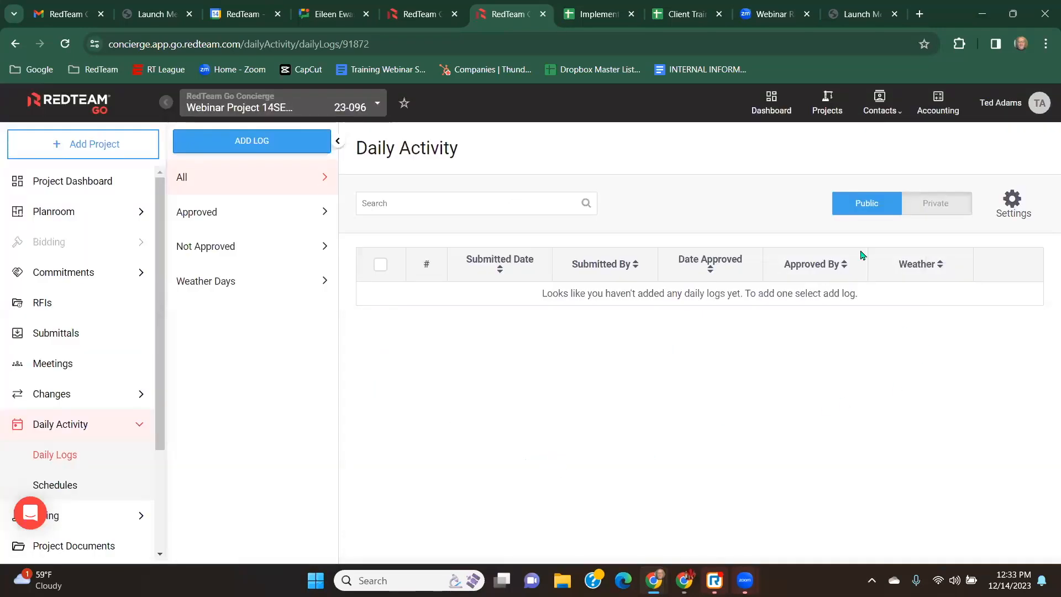
Start a new daily log and set its site conditions to Normal.
click(262, 142)
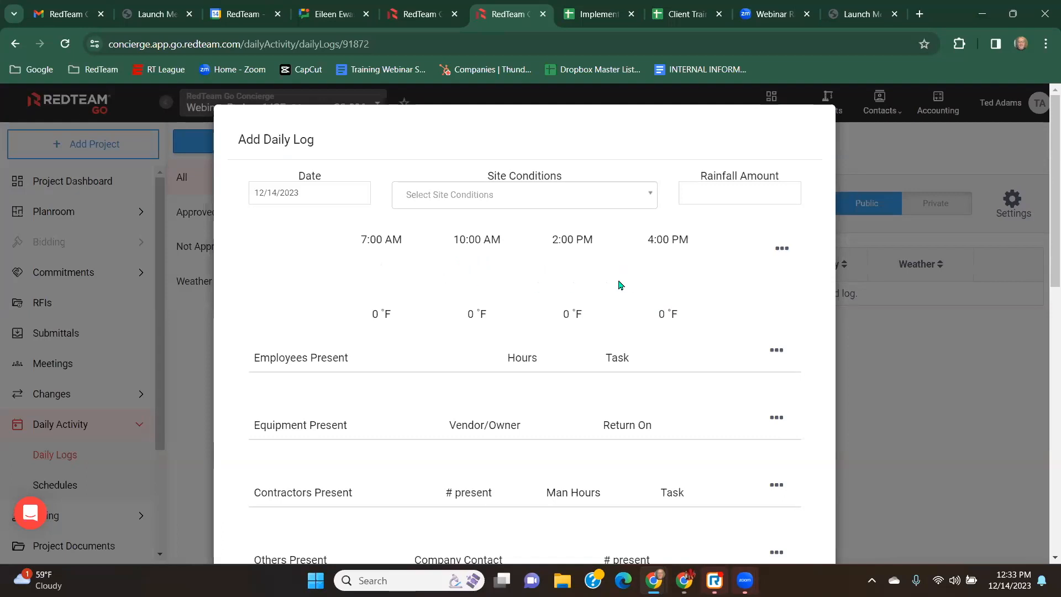
click(320, 193)
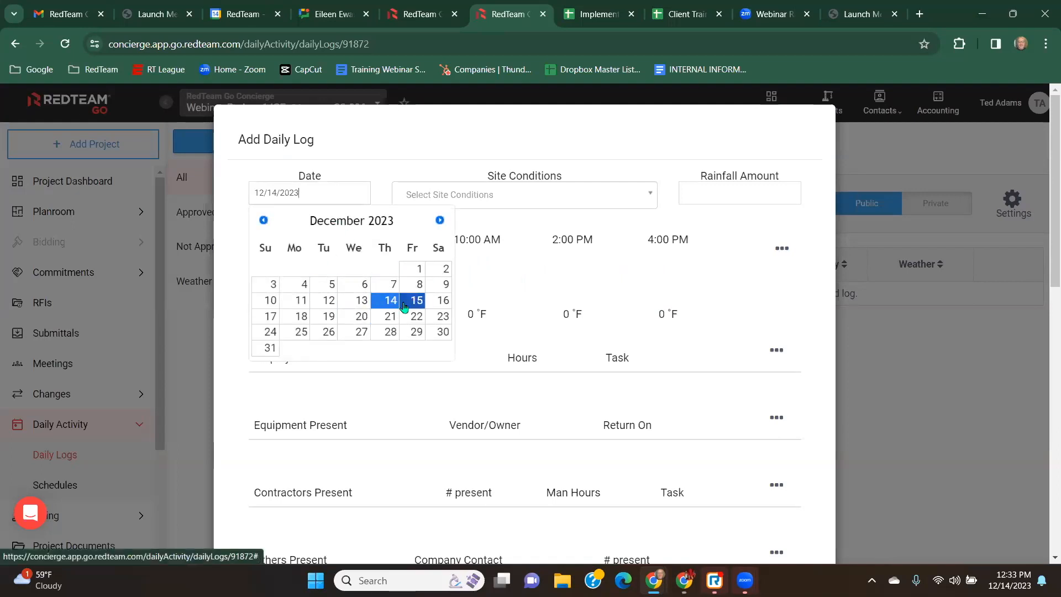
click(401, 150)
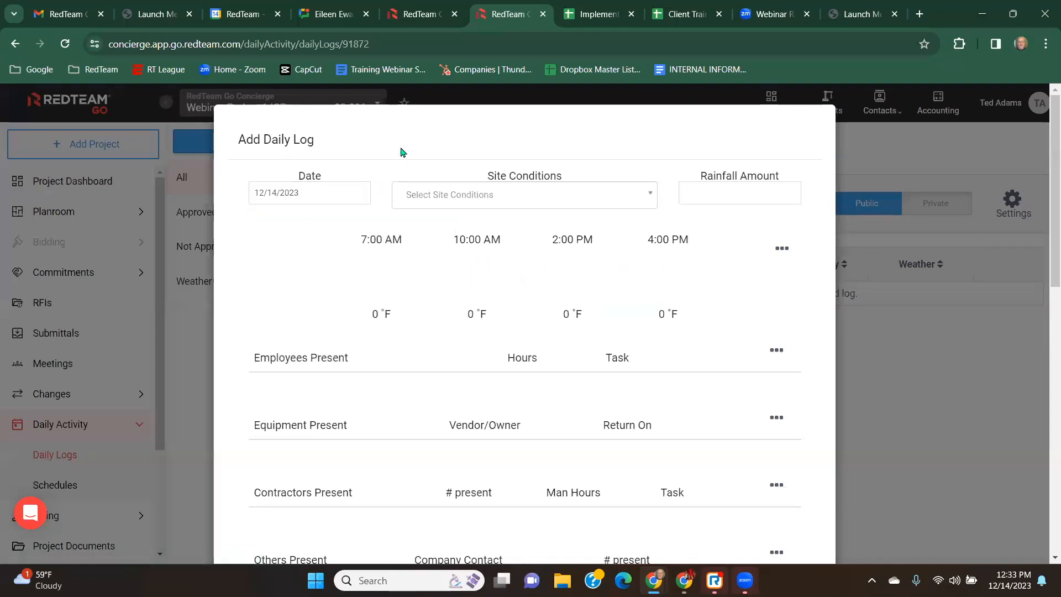
click(649, 199)
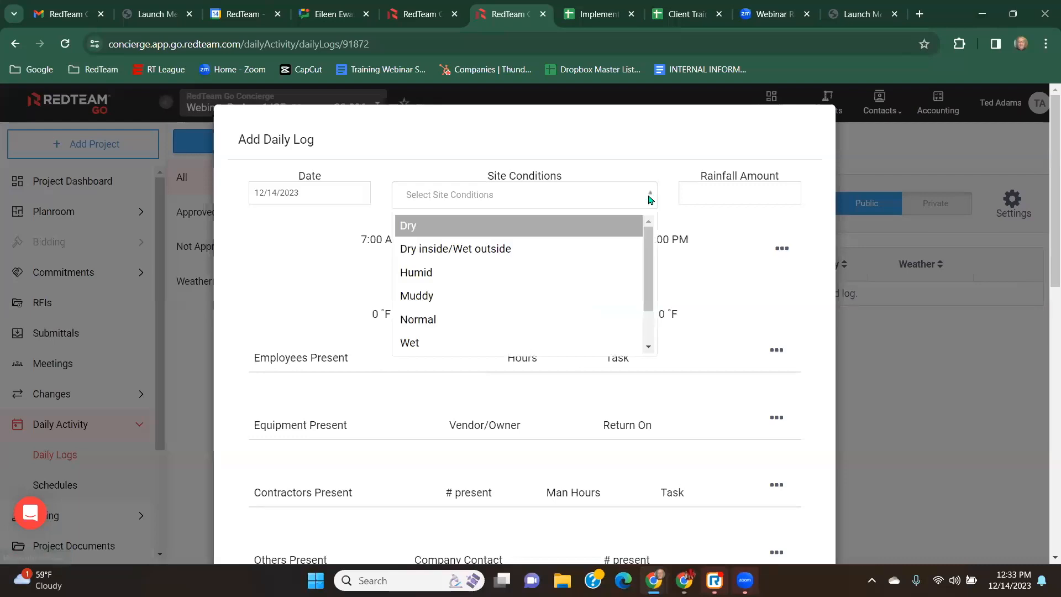
scroll(472, 286, down, 2)
scroll(472, 286, up, 2)
scroll(473, 286, down, 2)
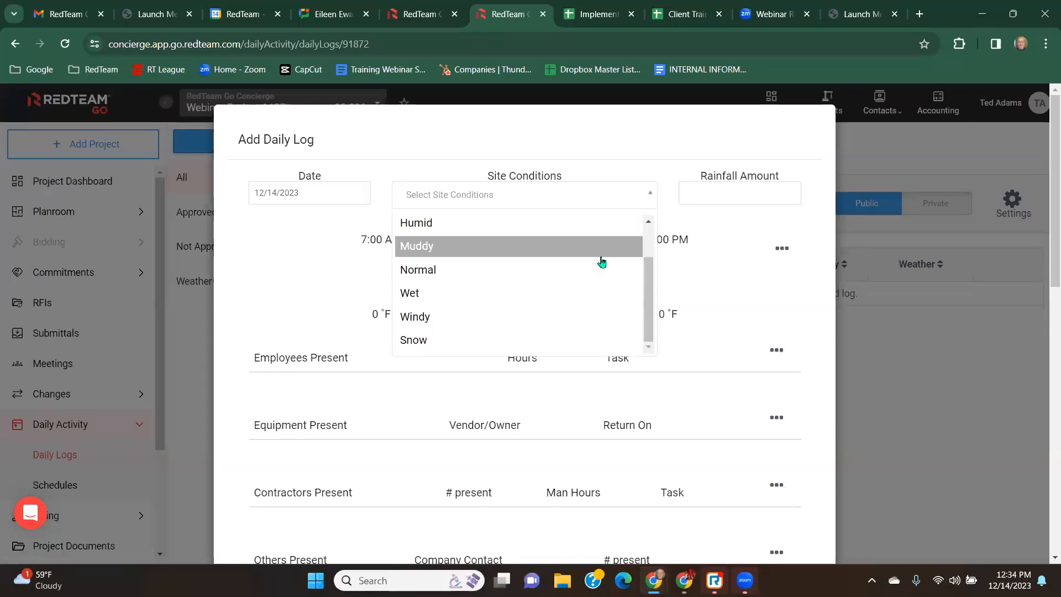
scroll(500, 269, up, 2)
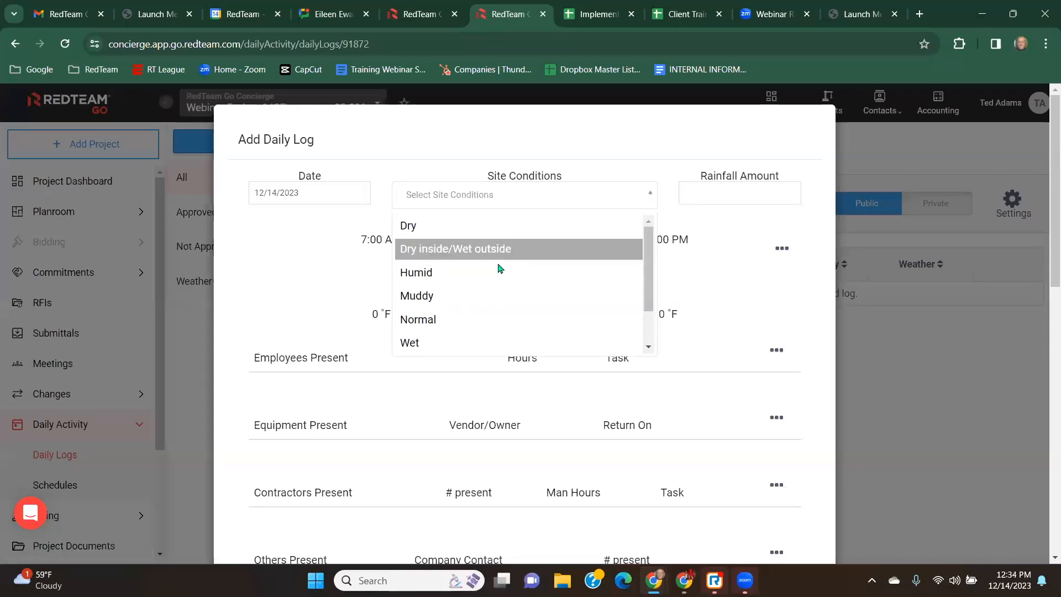
click(452, 319)
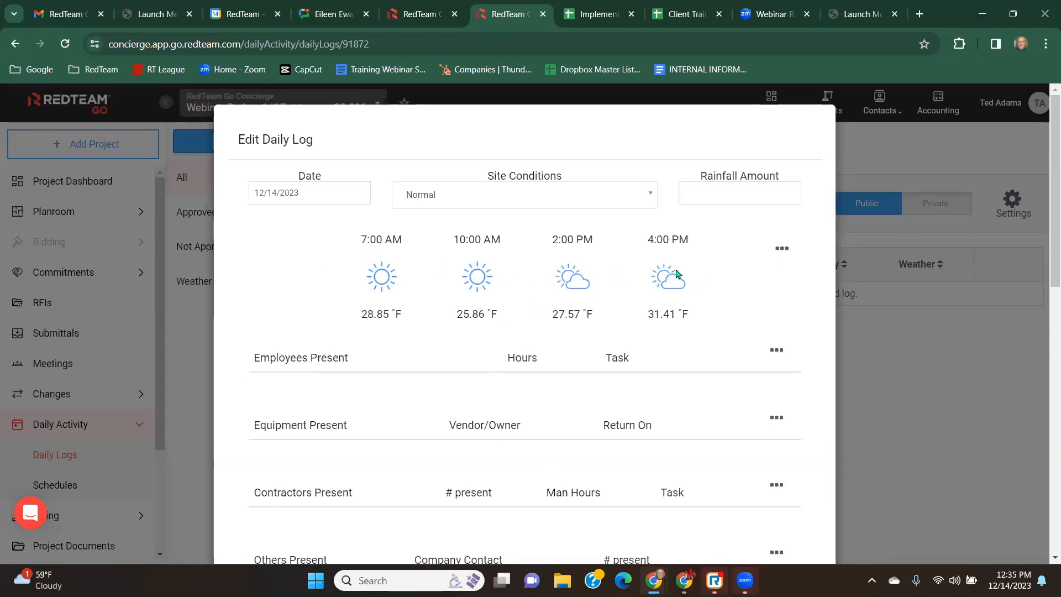
Edit the weather details: set the 7:00 AM temperature to 30 °F and flag today as a weather day.
click(783, 250)
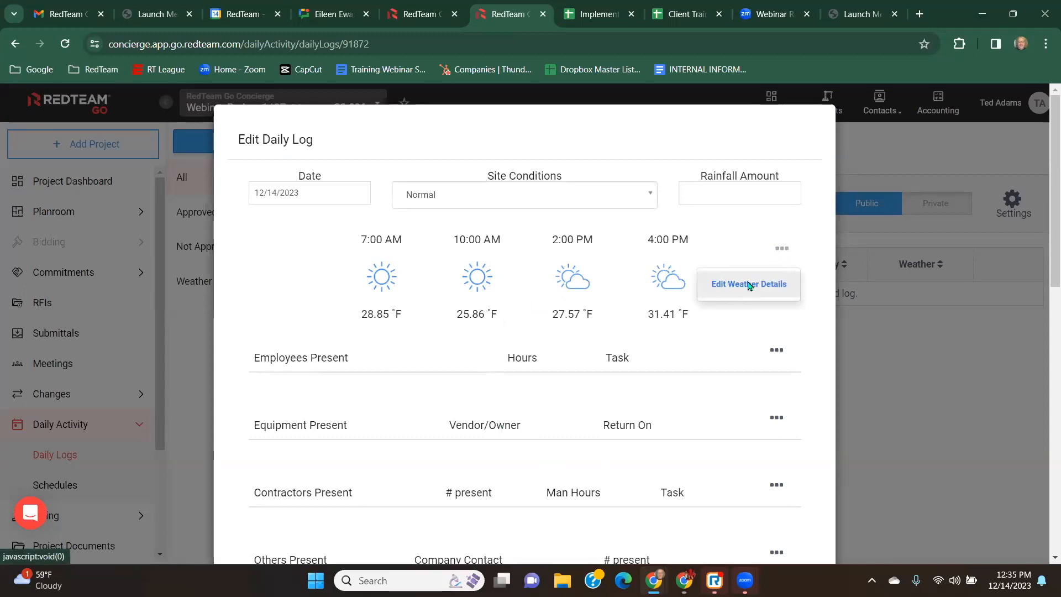
click(748, 285)
scroll(319, 223, down, 4)
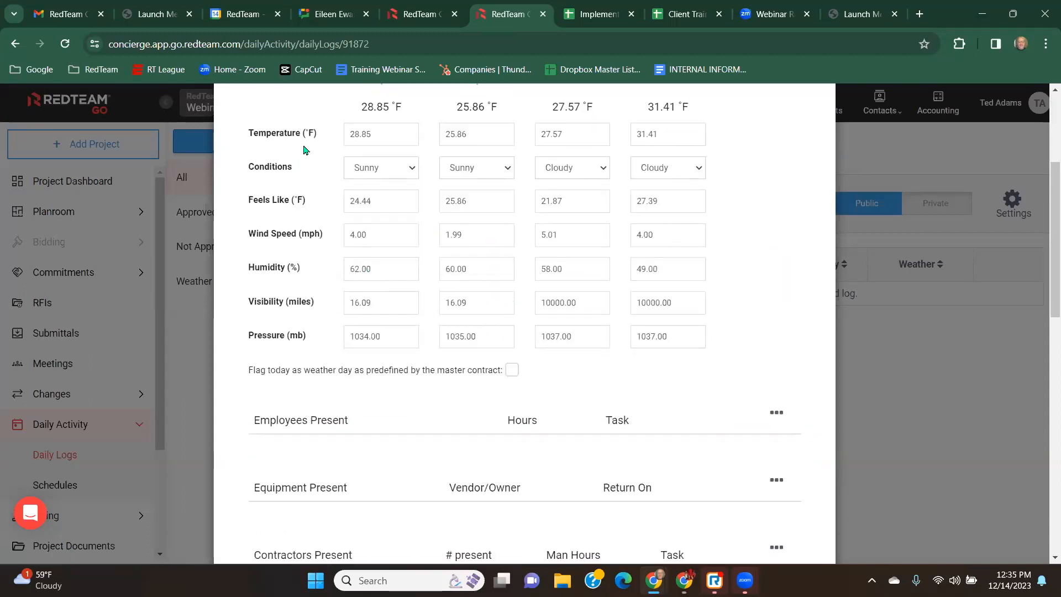
scroll(475, 293, up, 1)
scroll(475, 293, up, 1)
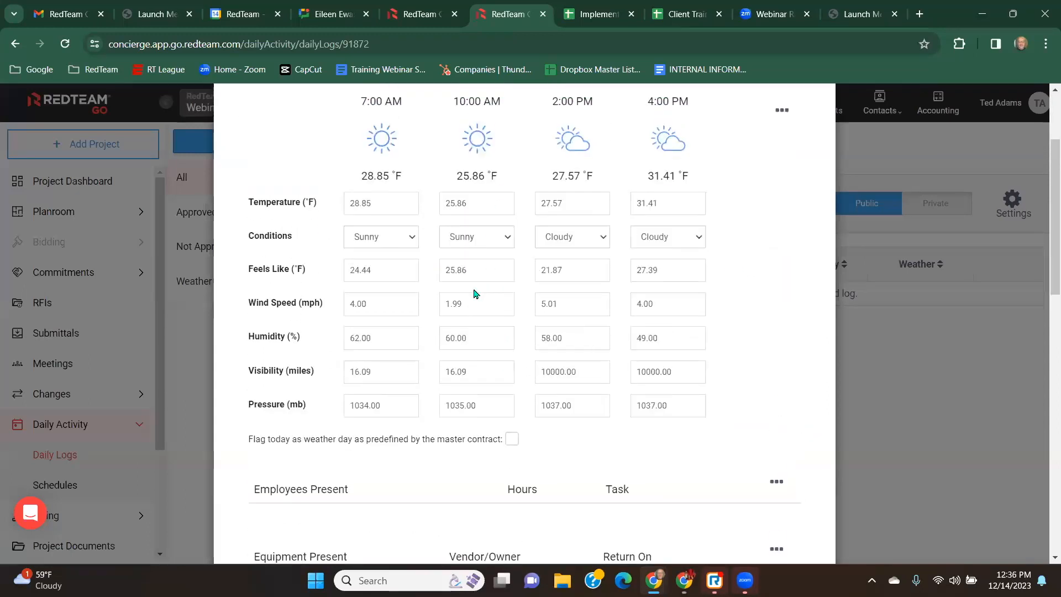
drag(369, 203, 325, 204)
text(124)
key(Tab)
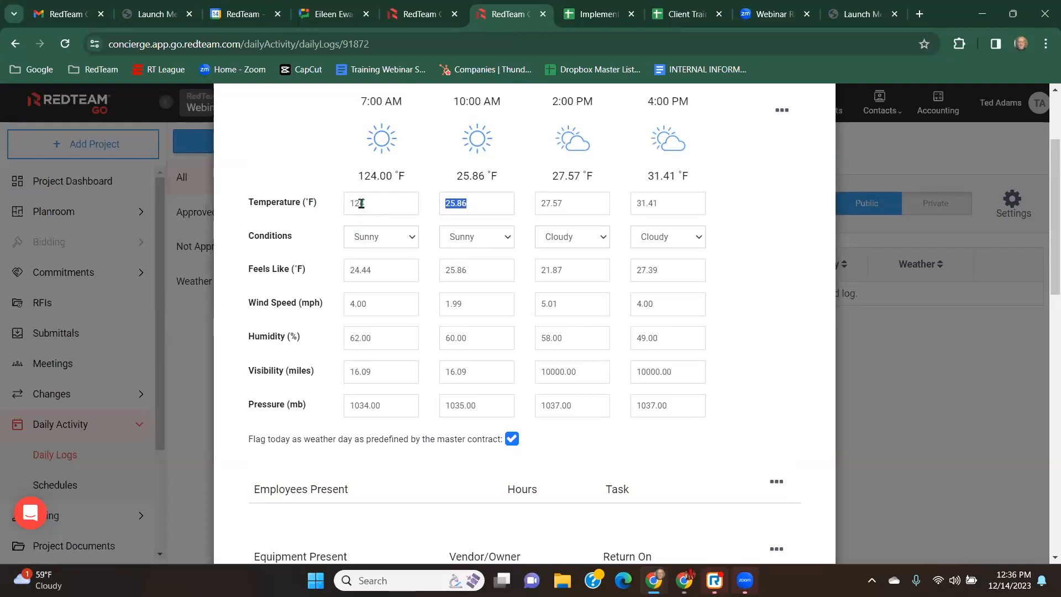
drag(368, 203, 319, 190)
text(30)
key(Tab)
click(511, 439)
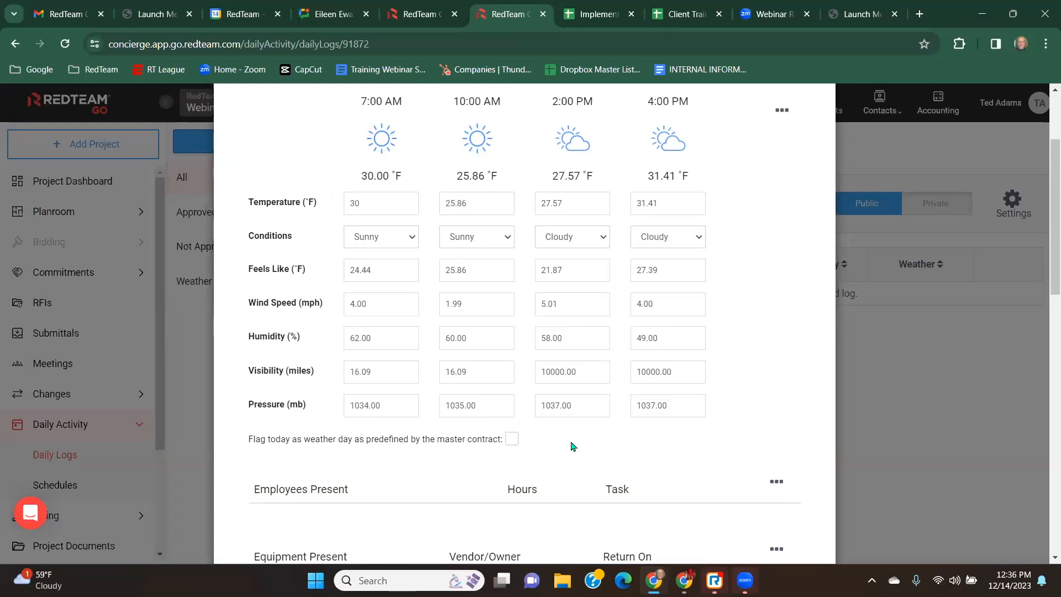
click(512, 440)
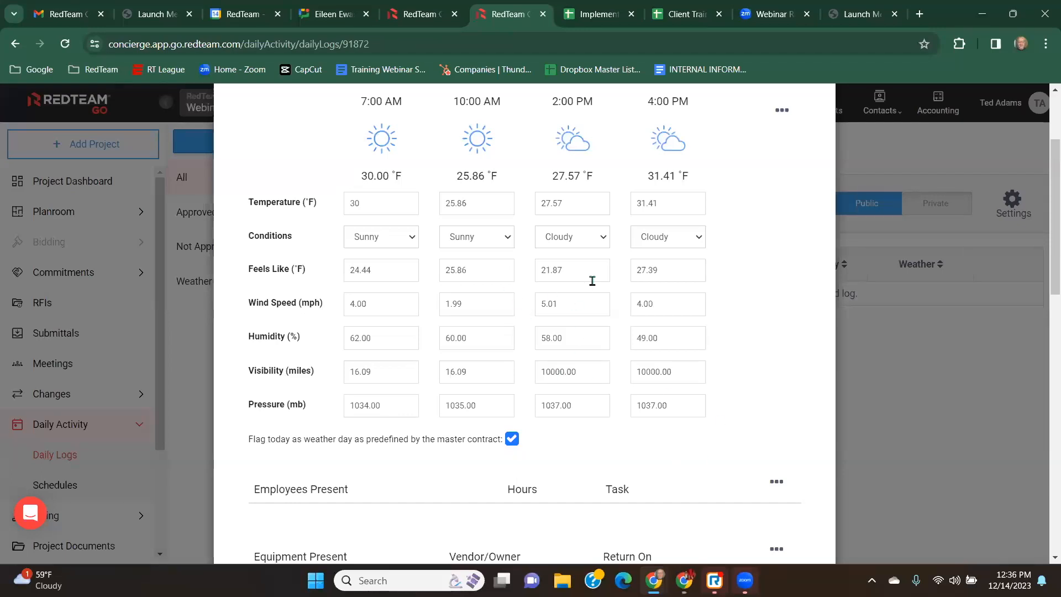
Add an employee row for the logged-in user with 4 hours.
scroll(721, 244, down, 2)
scroll(721, 246, down, 2)
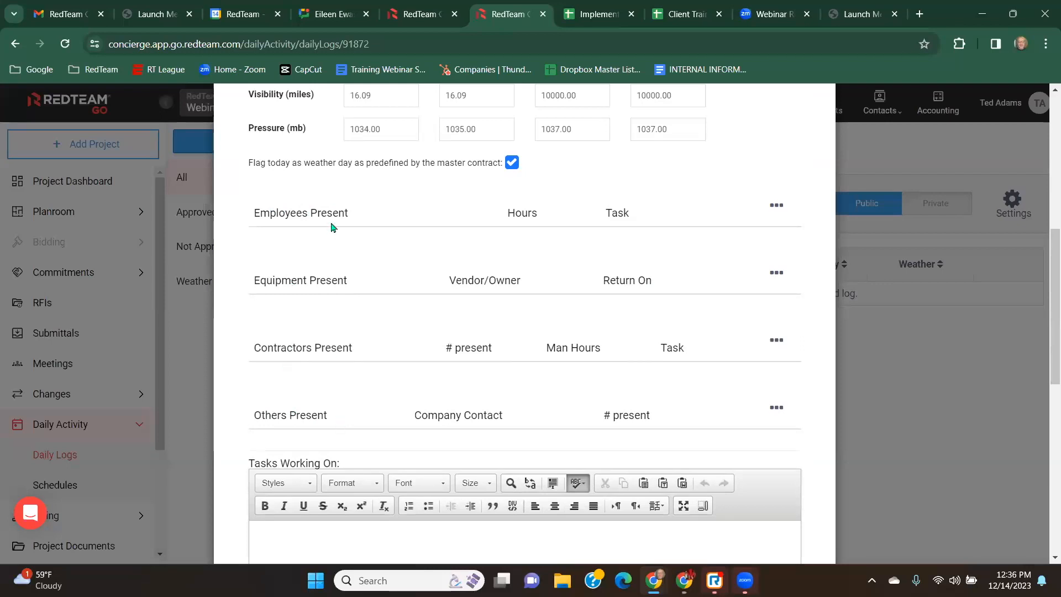
click(777, 206)
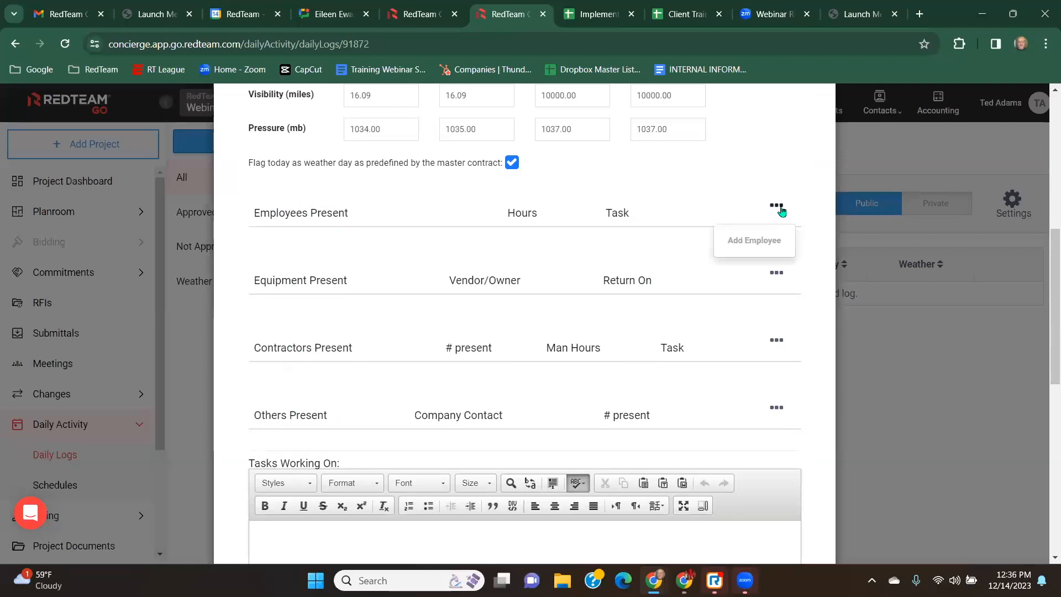
click(748, 246)
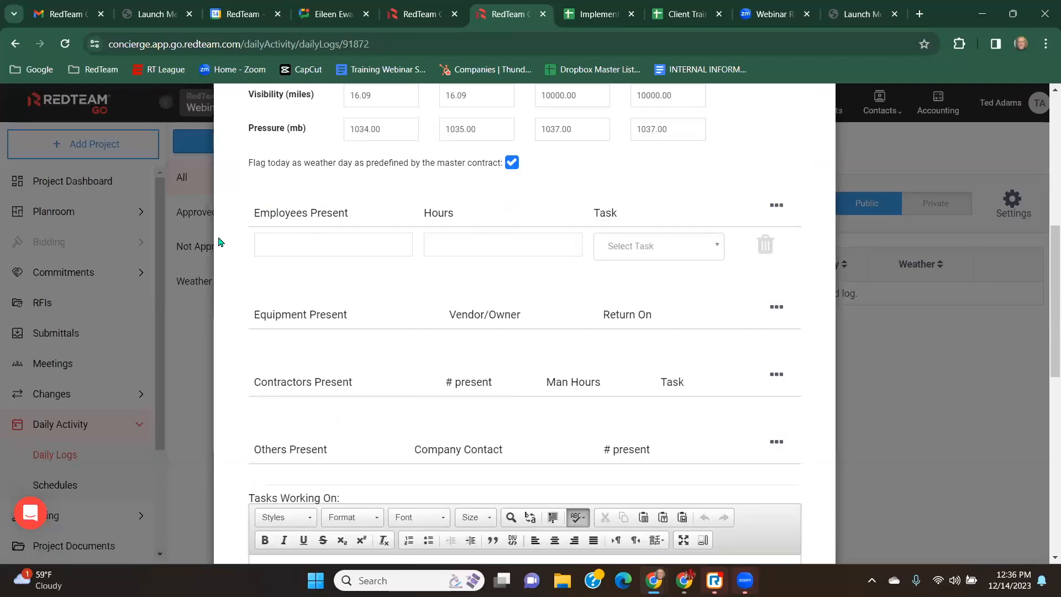
click(289, 243)
text(te)
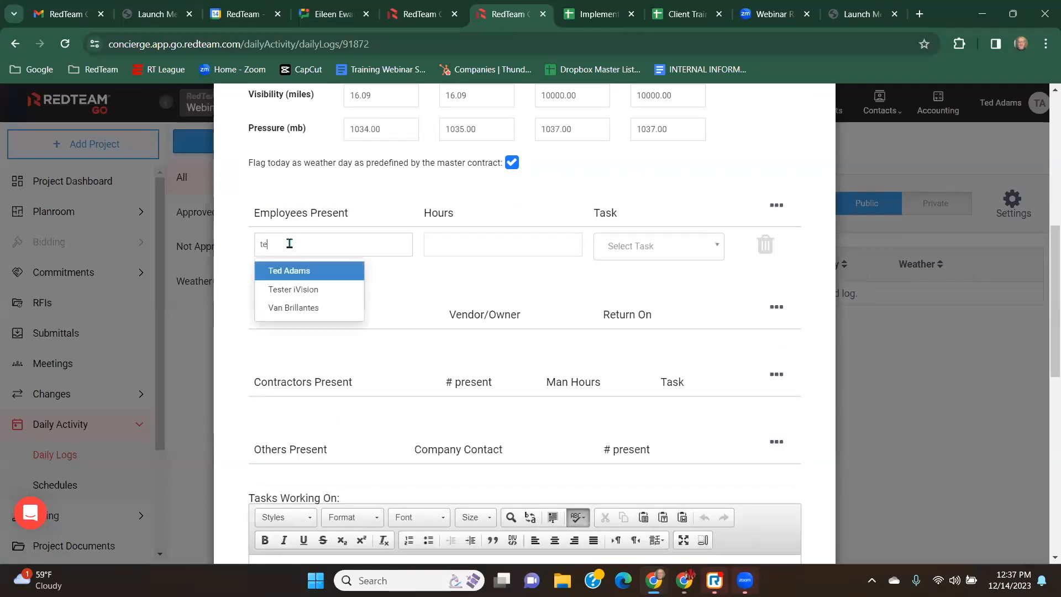
click(299, 271)
click(463, 245)
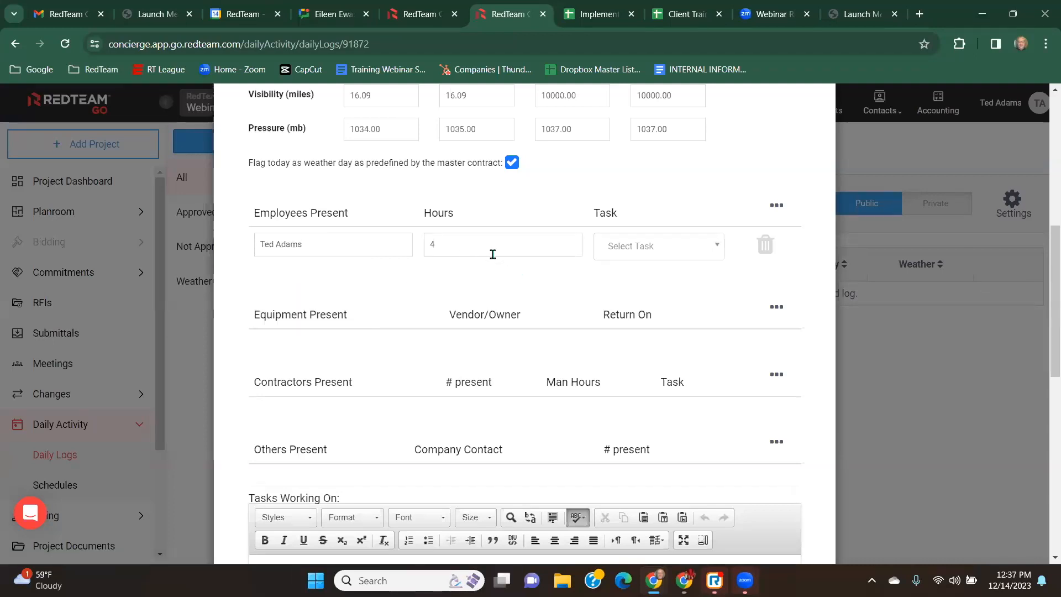
Assign the employee's task as 01 31 01.L: Supervision.
click(719, 251)
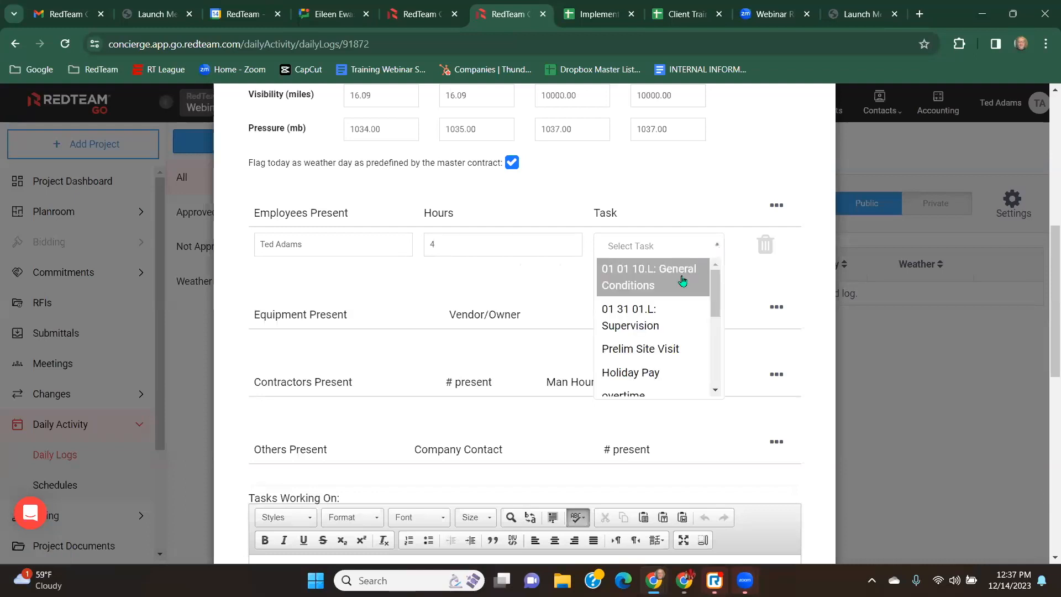
scroll(669, 332, down, 1)
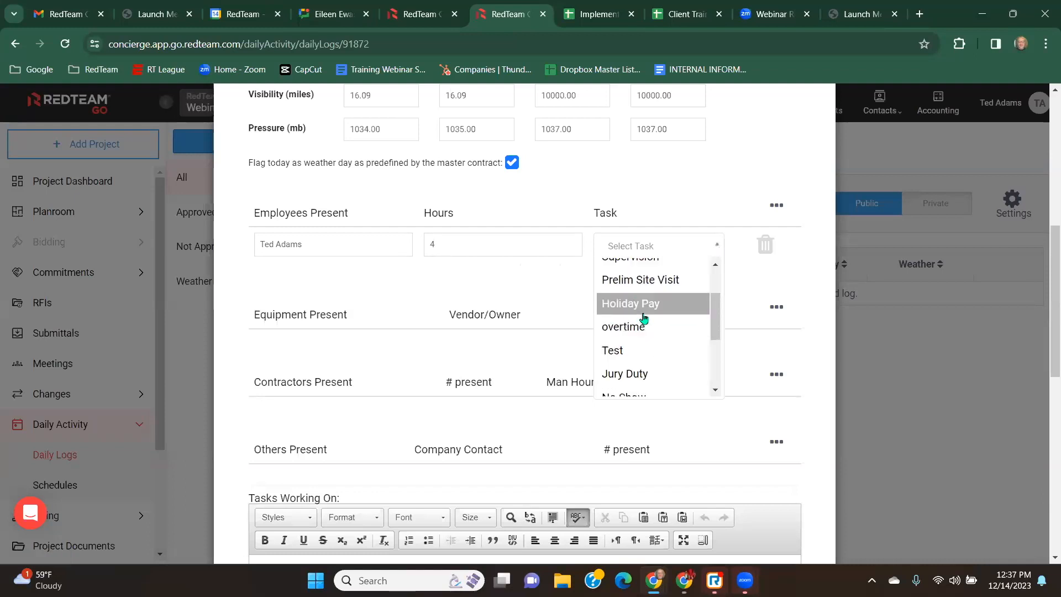
scroll(668, 314, down, 2)
scroll(667, 317, up, 3)
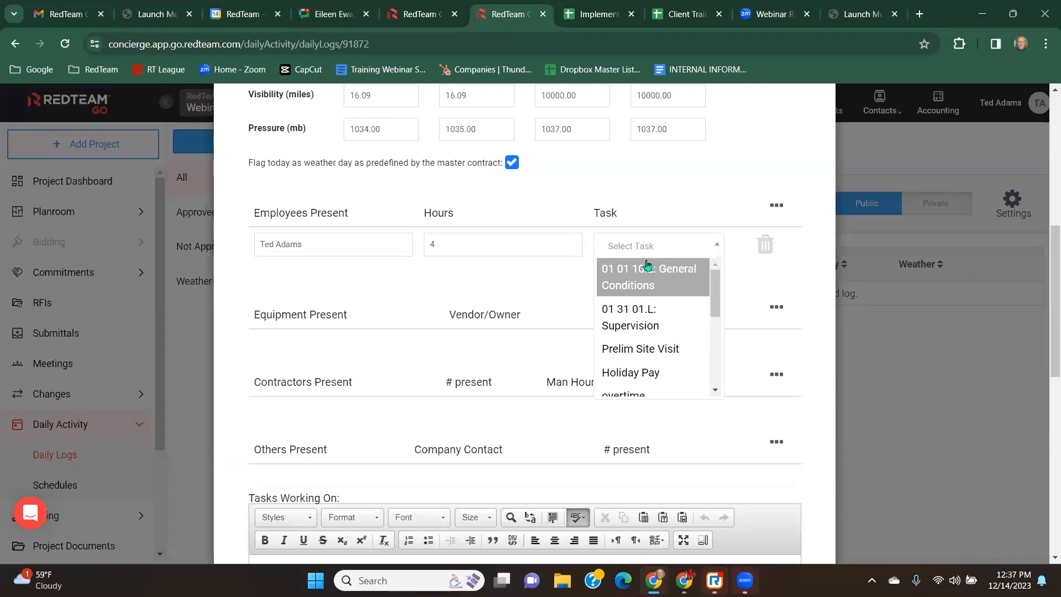
click(637, 316)
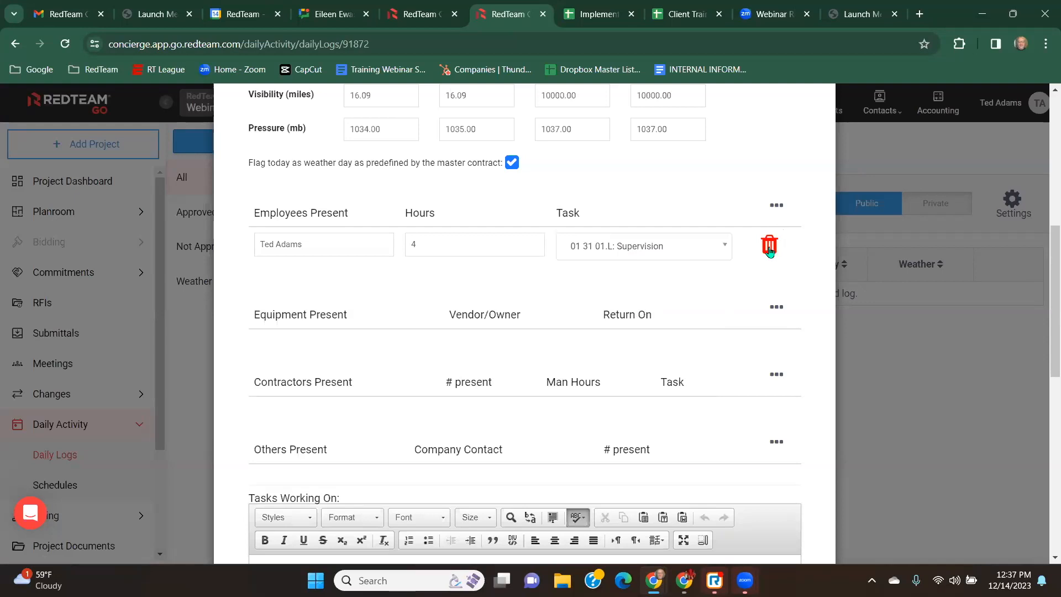
Add an empty contractor row to the daily log.
click(777, 206)
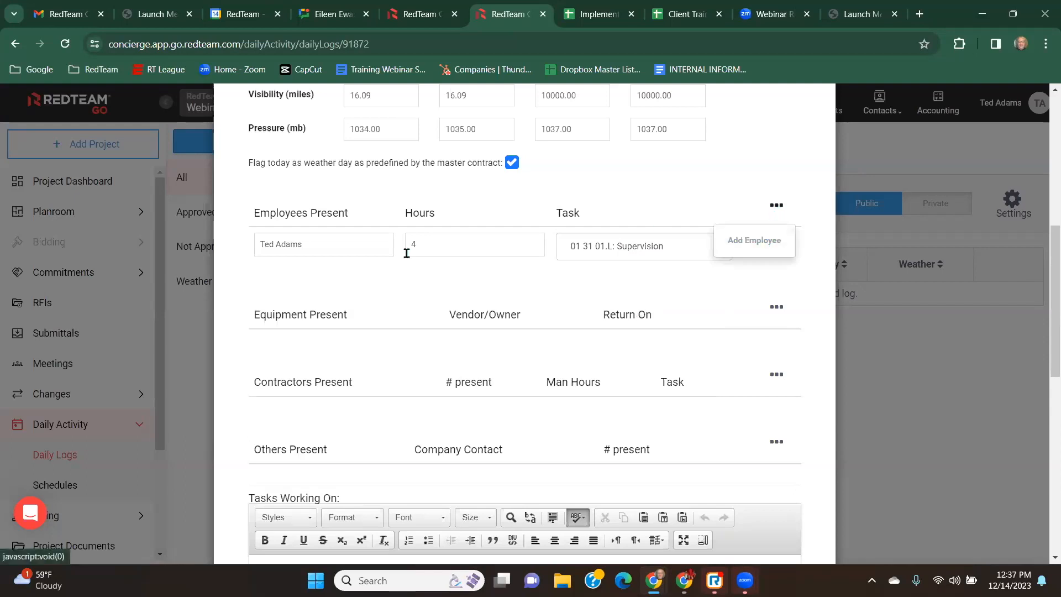
click(779, 206)
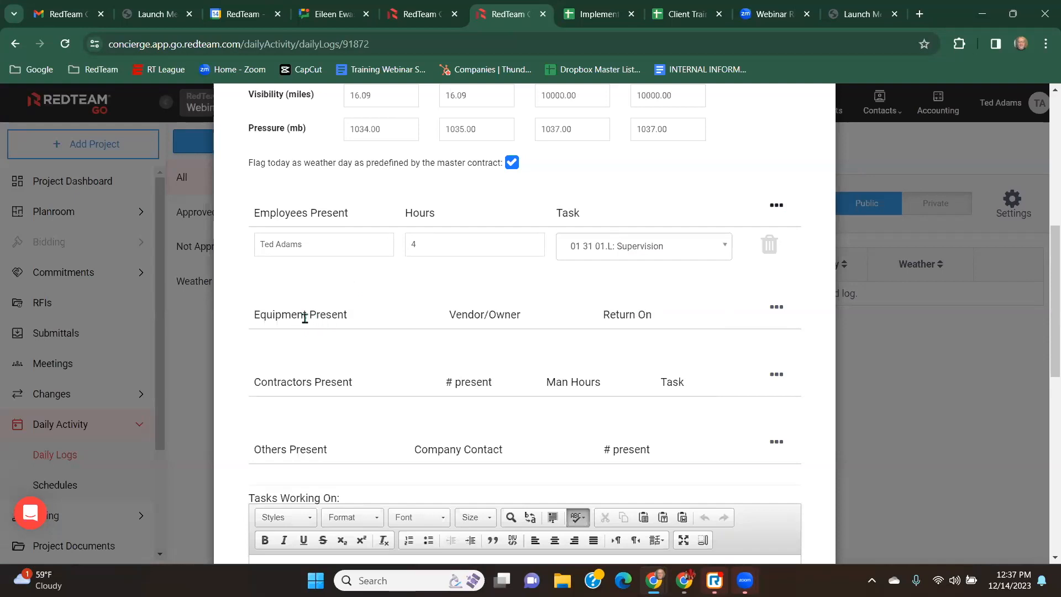
scroll(306, 305, down, 1)
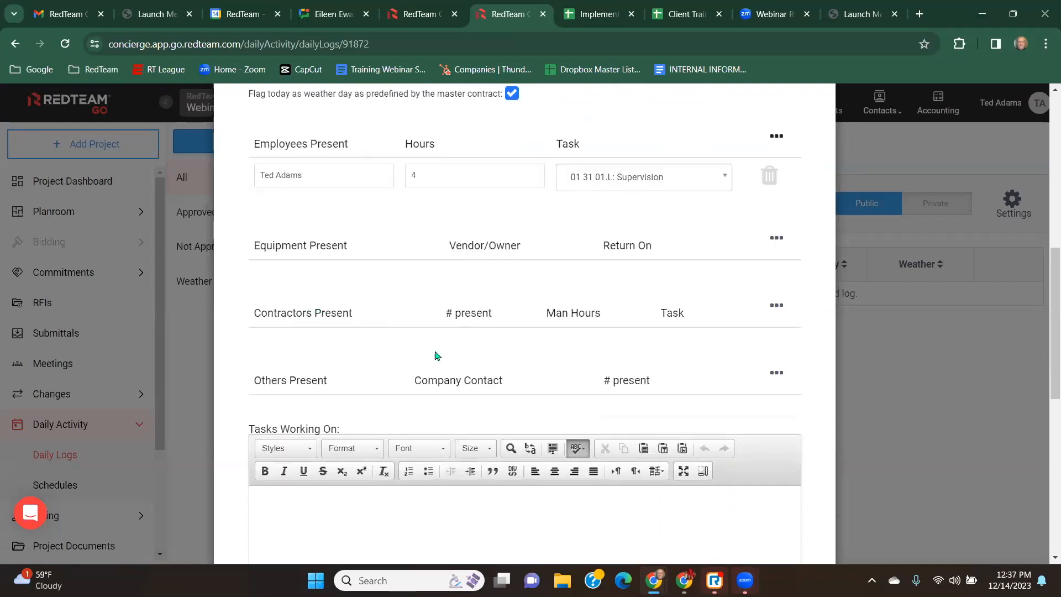
click(778, 307)
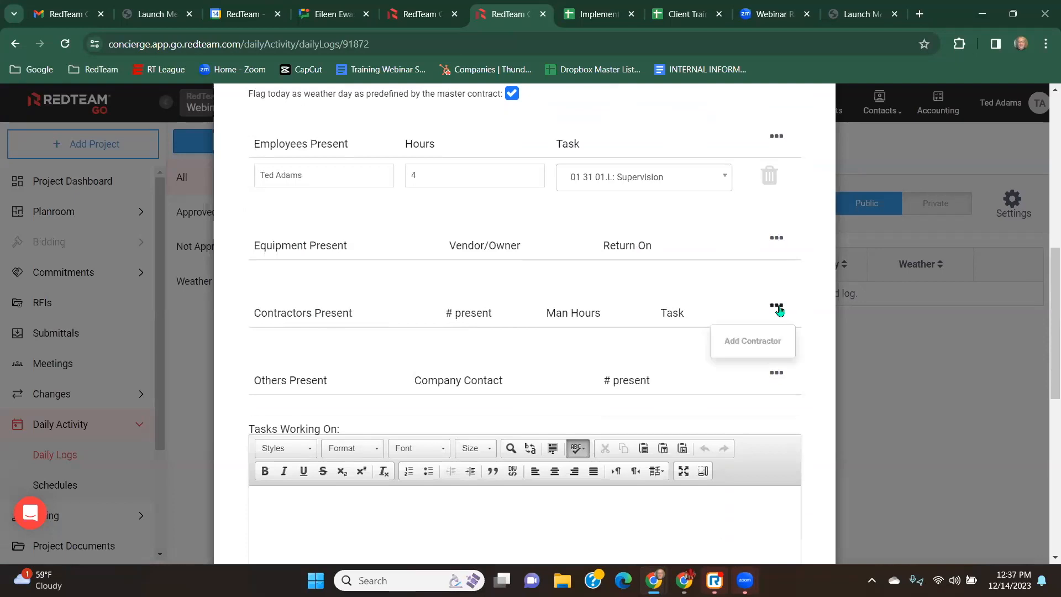
click(747, 341)
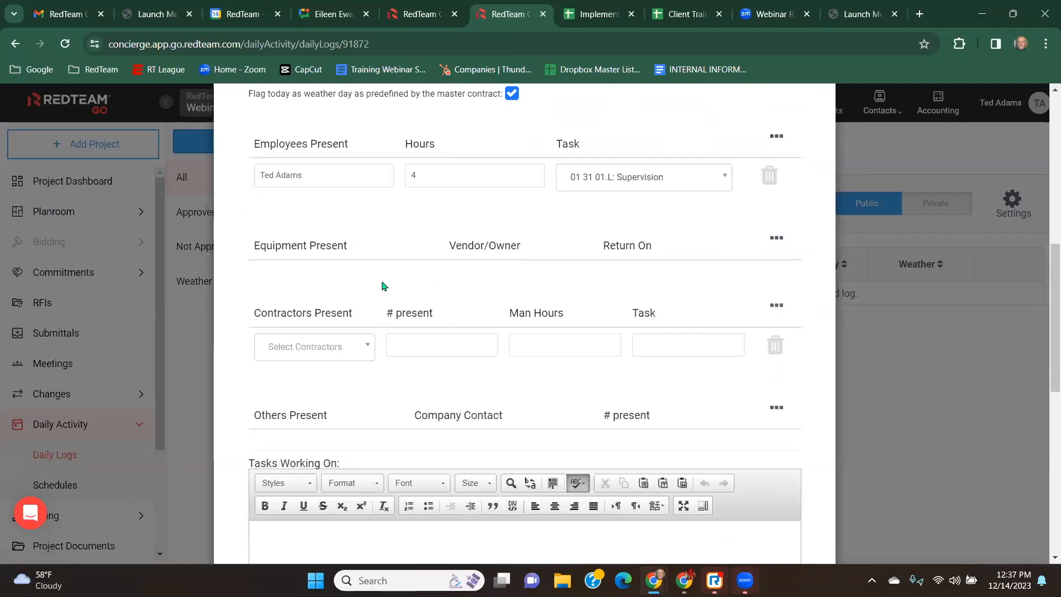
click(368, 346)
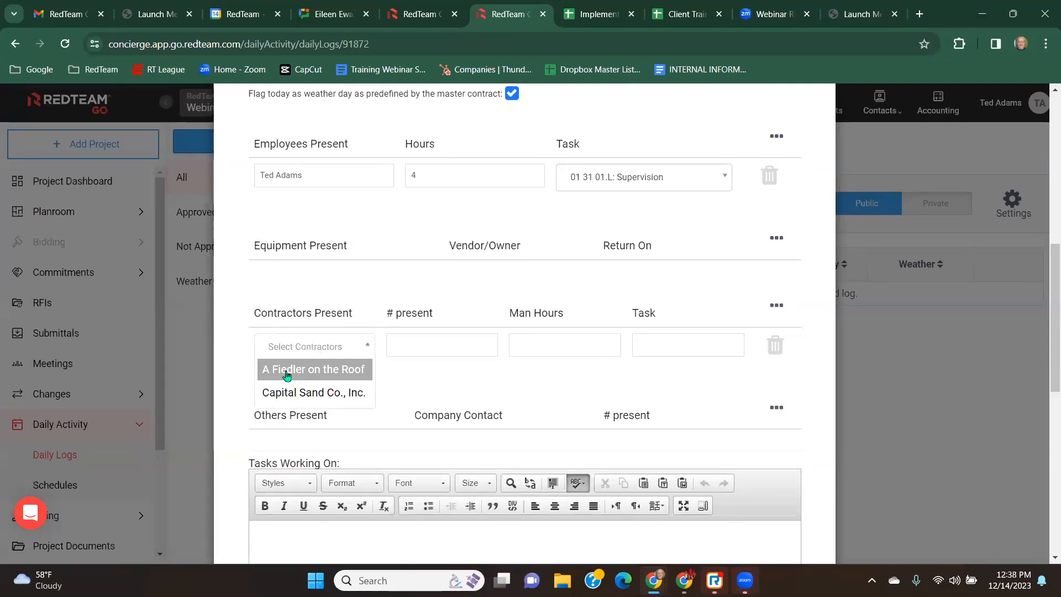
click(232, 339)
Change the daily log's date to 12/21/2023.
scroll(243, 338, up, 10)
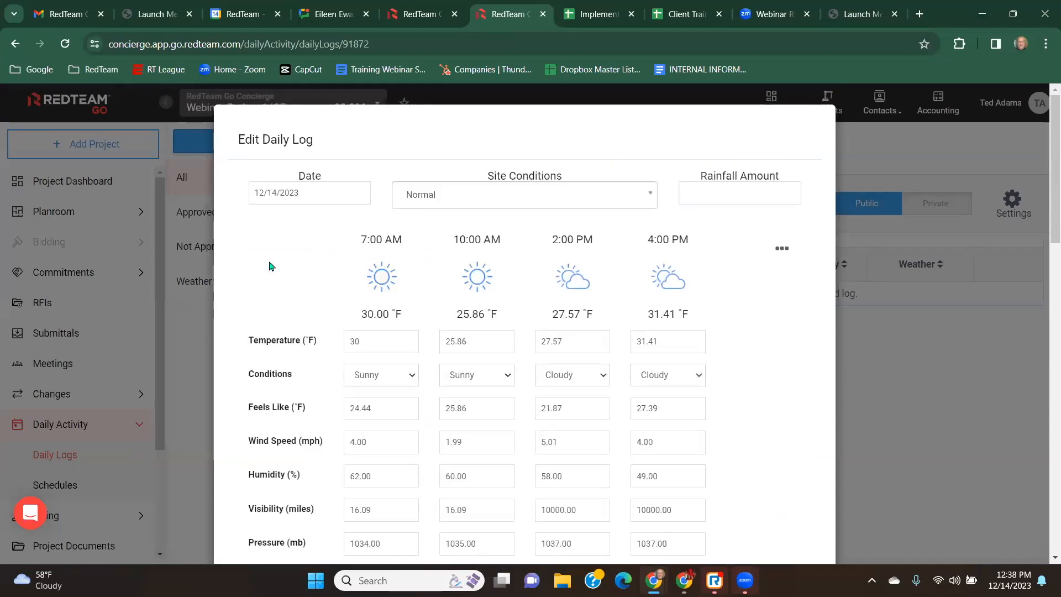
click(299, 195)
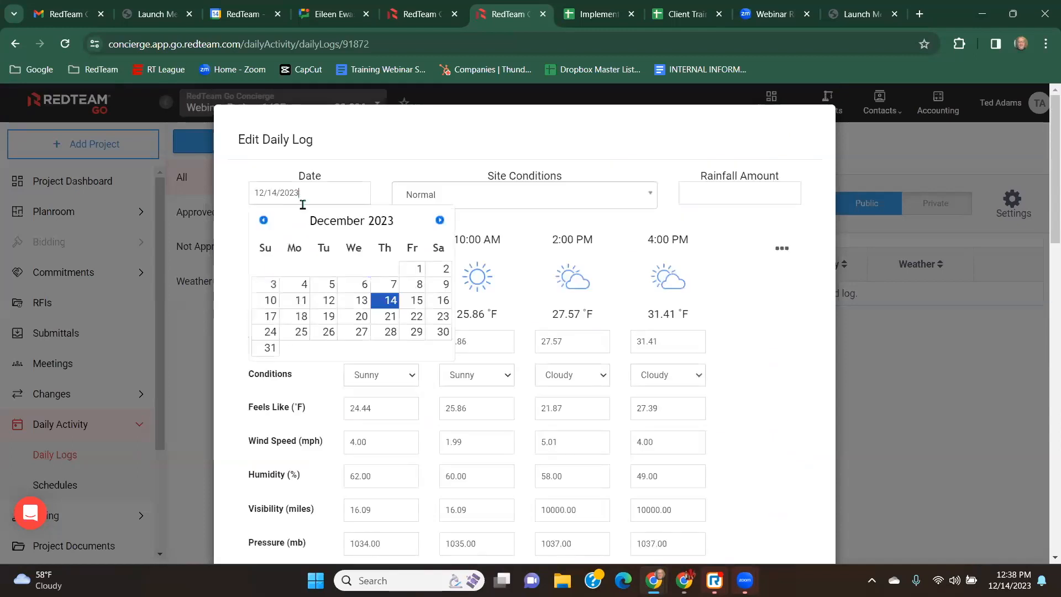
click(390, 316)
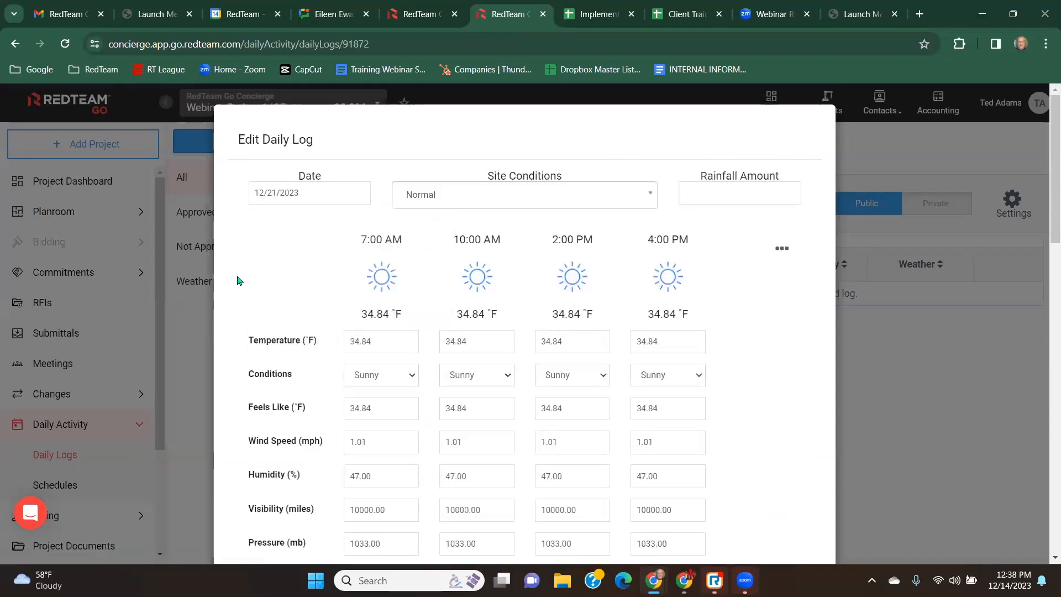
scroll(237, 281, down, 12)
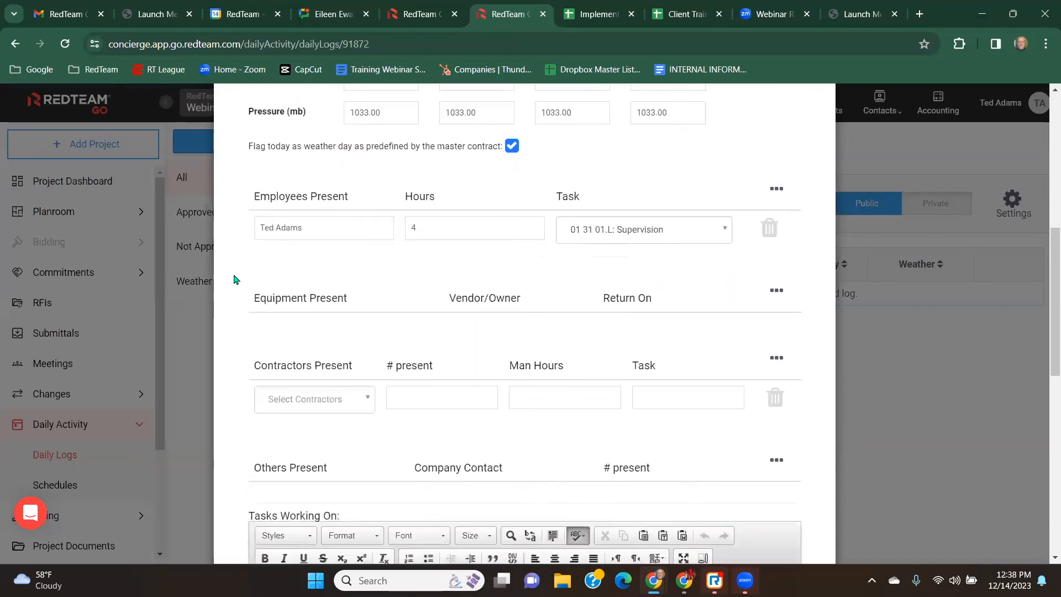
Fill the contractor row with A Fiedler on the Roof, 4 present, 32 man hours, and task Roofing.
click(363, 212)
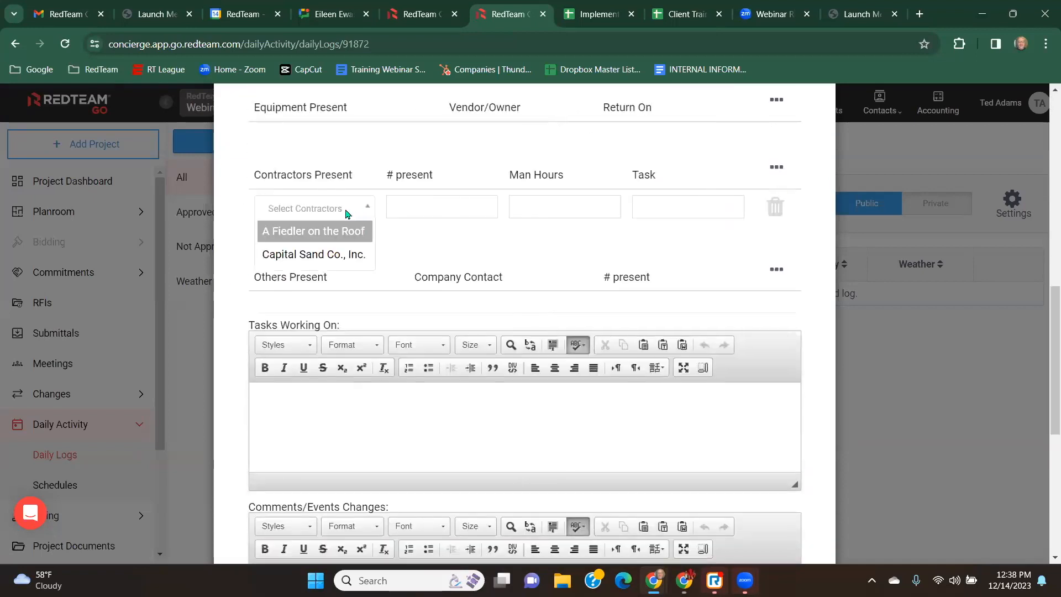
click(307, 237)
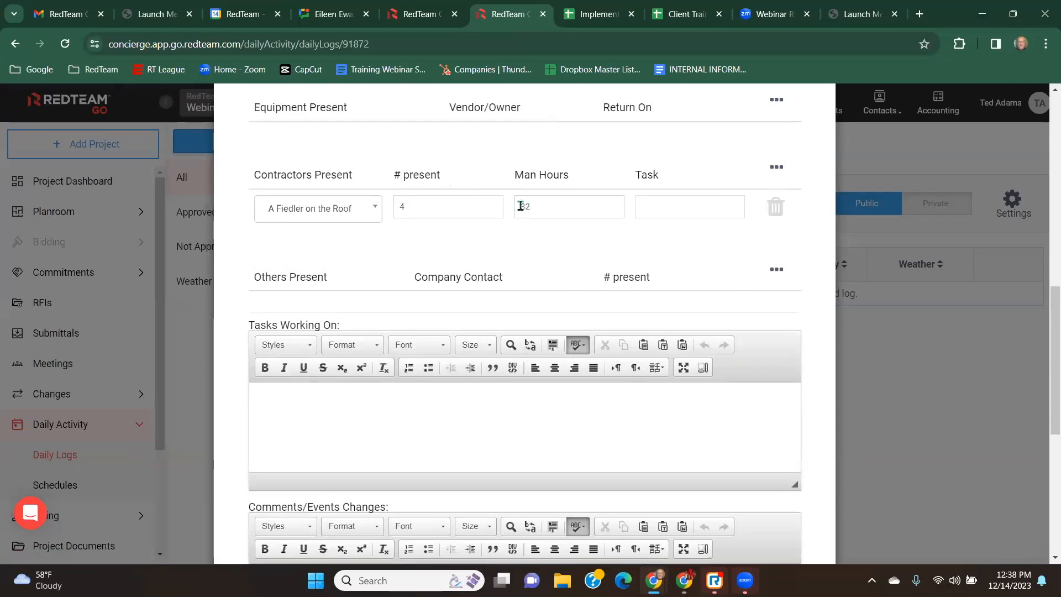
text(Roofing)
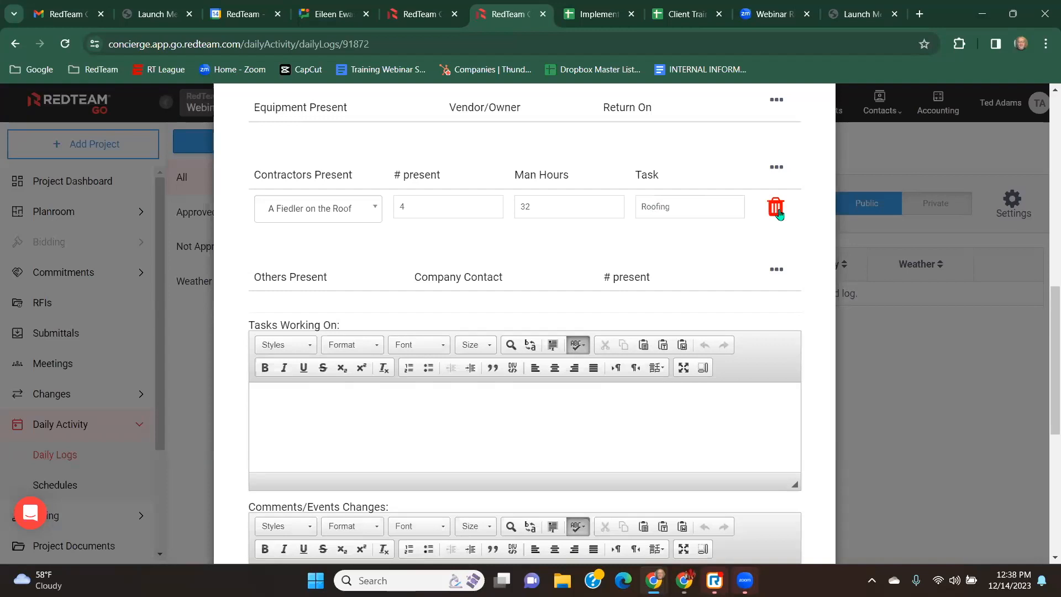
Add an empty row for others present and delete it again.
click(778, 171)
click(224, 289)
click(776, 270)
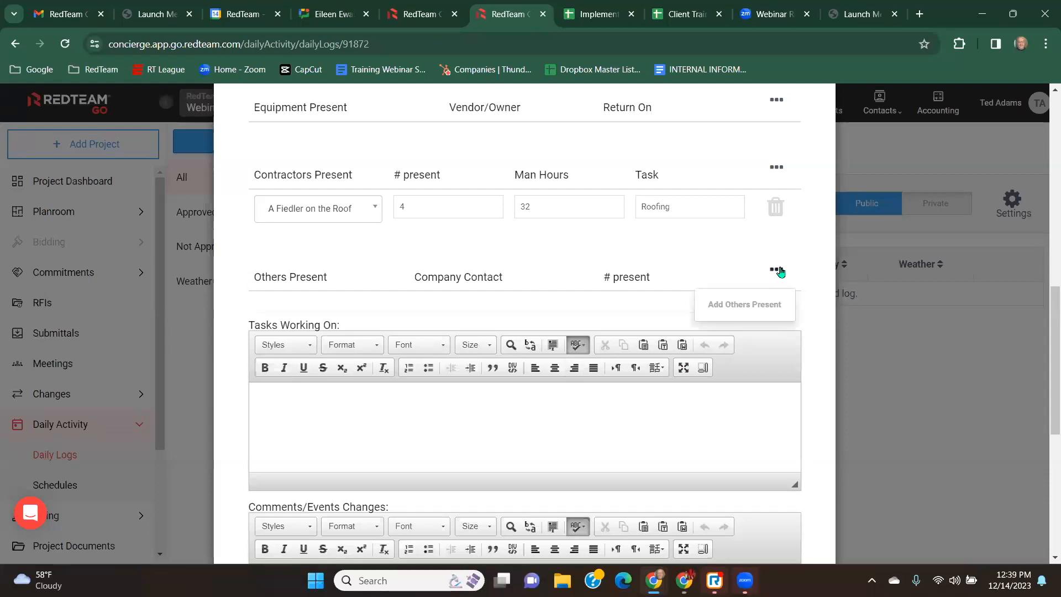
click(756, 305)
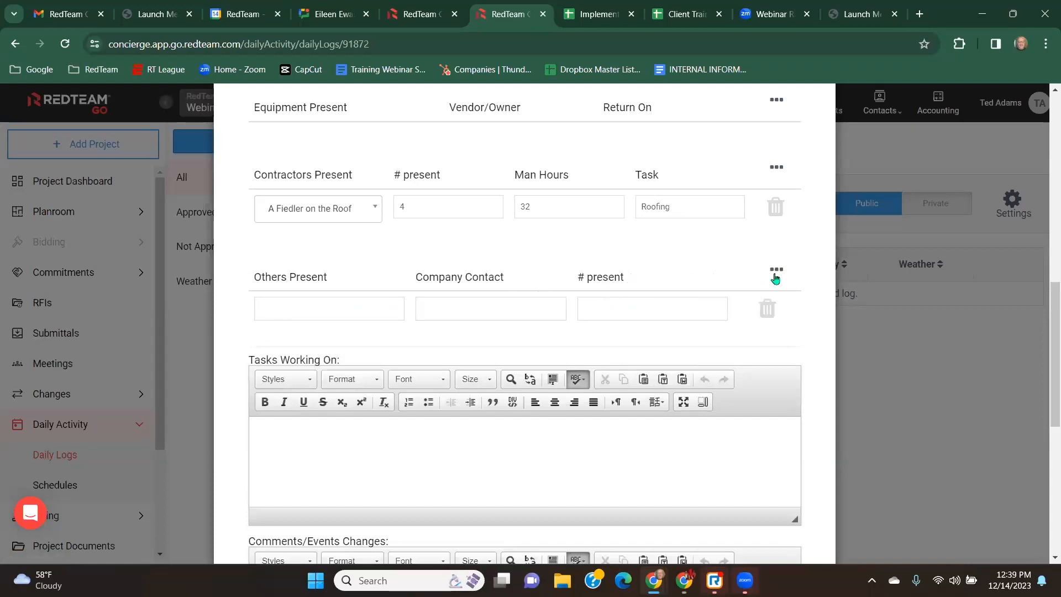
click(766, 313)
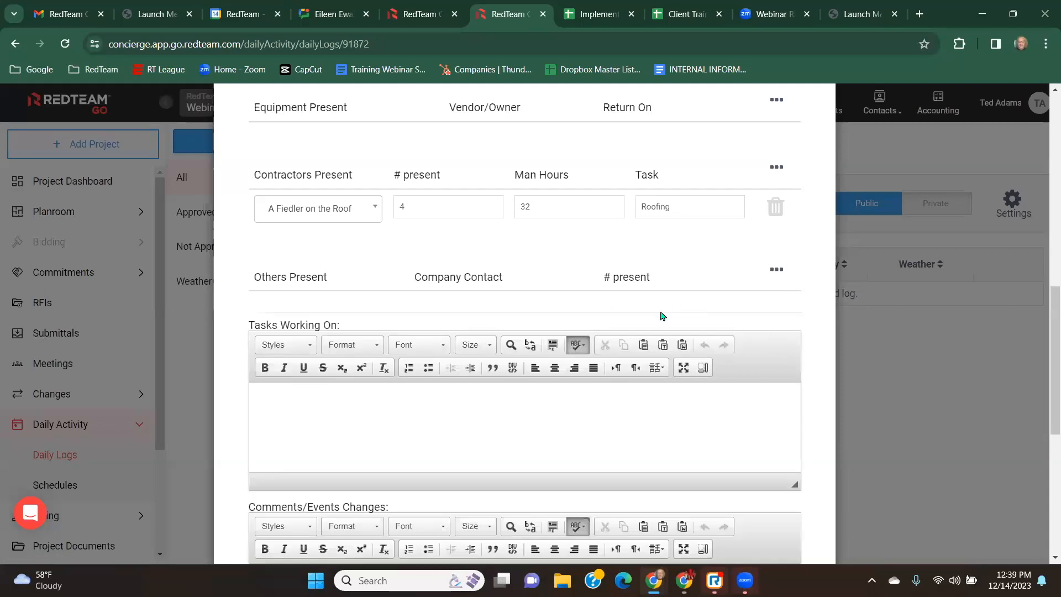
Add an equipment row for Scissor Life to the daily log.
scroll(663, 313, up, 1)
scroll(664, 319, up, 2)
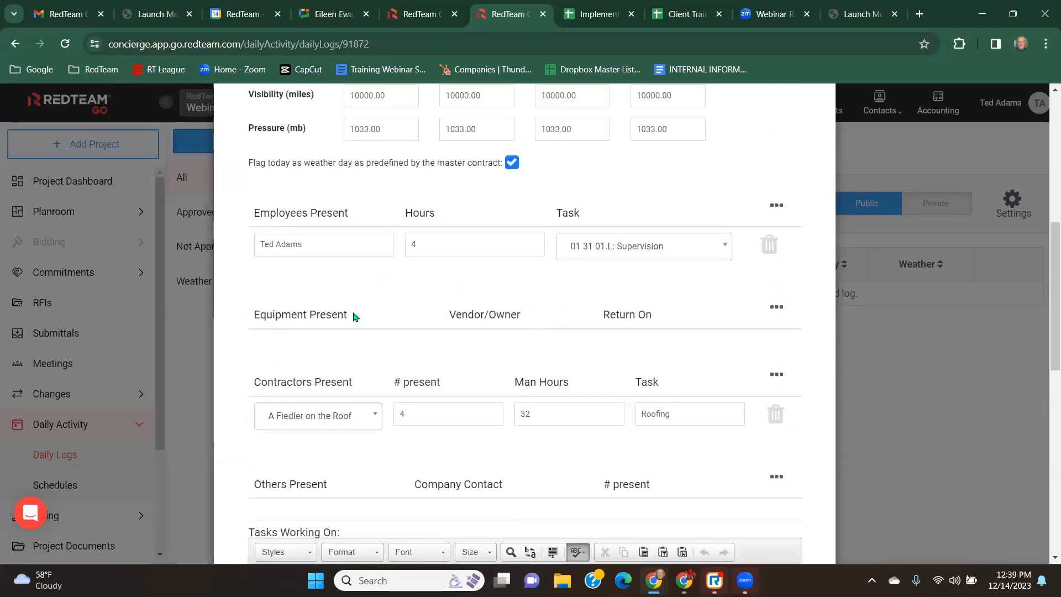
scroll(354, 303, down, 1)
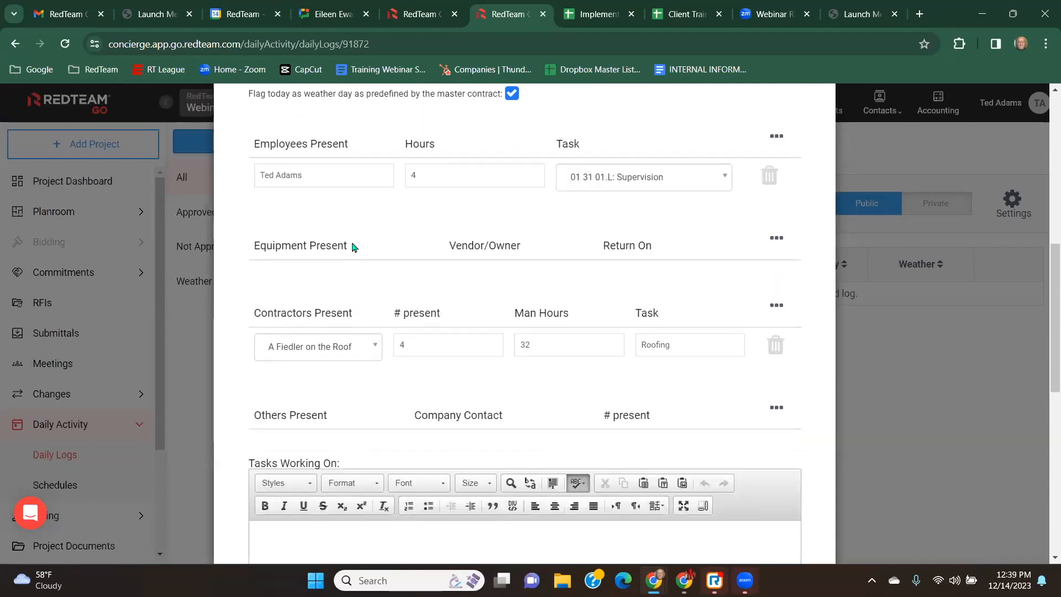
click(777, 242)
click(744, 277)
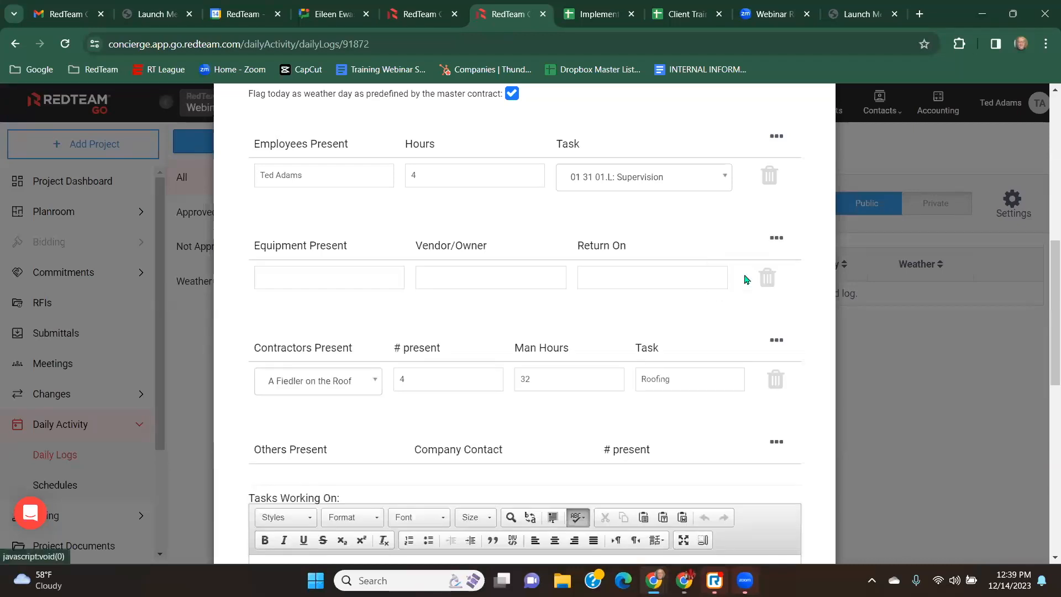
click(277, 273)
text(Scissor)
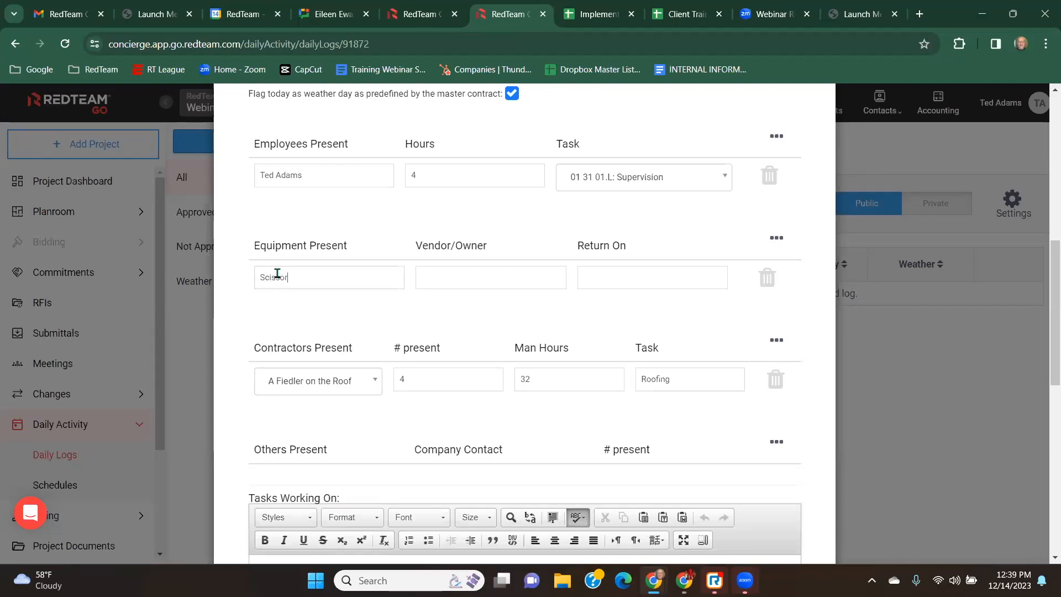
text( Life)
Set the equipment's vendor to Sunbelt Rentals and its return date to 12/26/2023.
key(Tab)
text(Sun)
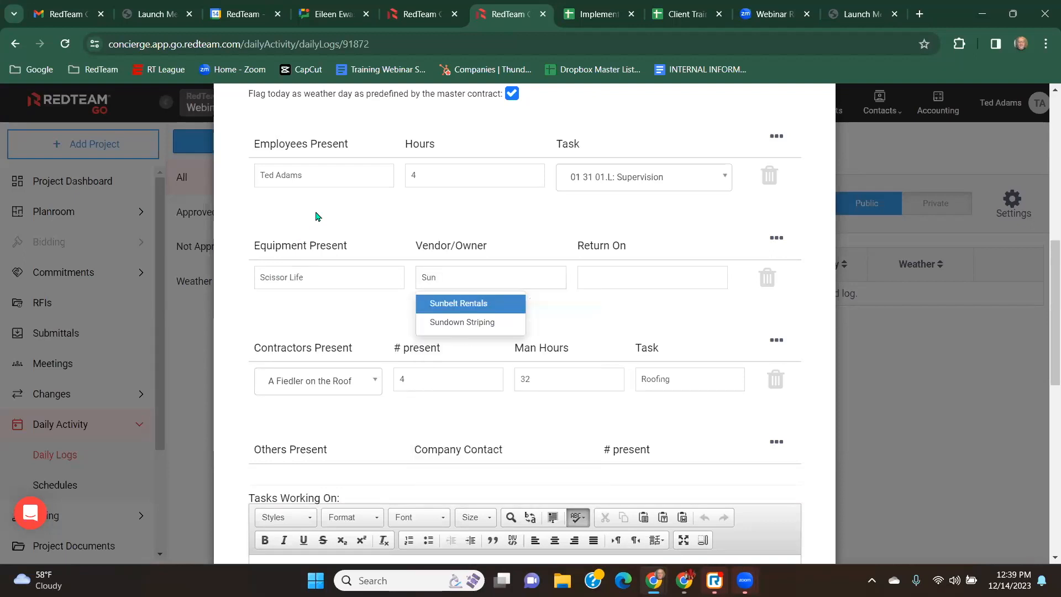
click(451, 305)
click(631, 277)
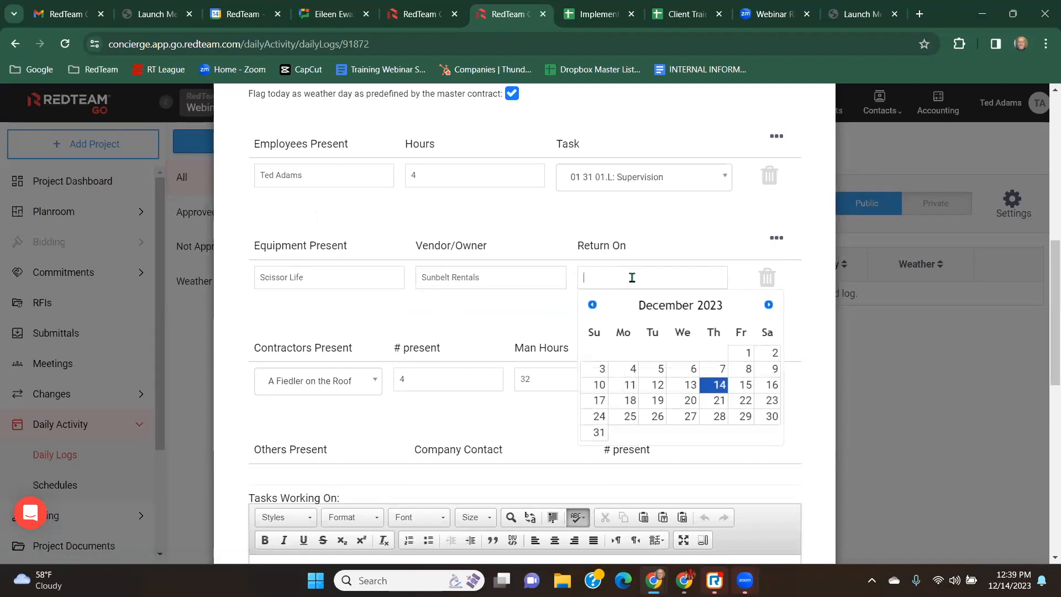
click(658, 417)
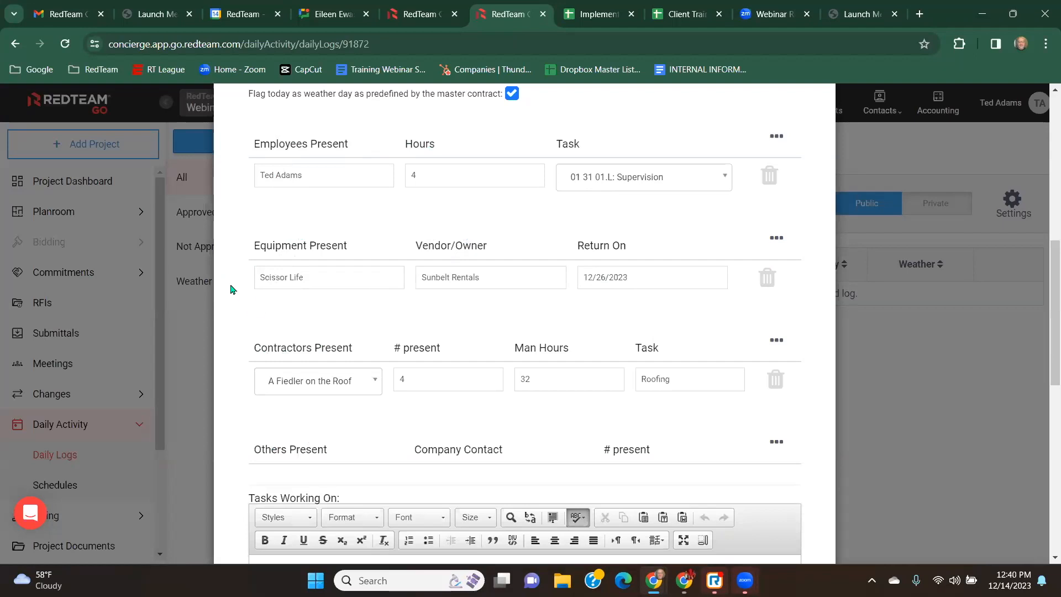
Tick Request for PM Approval and save the daily log.
scroll(235, 269, down, 6)
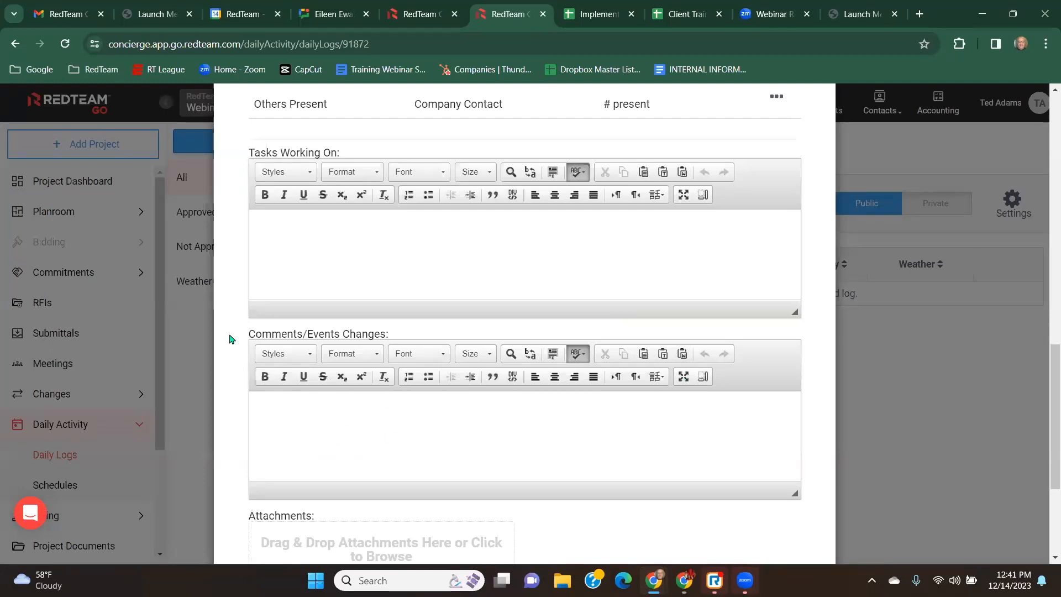
scroll(226, 337, down, 4)
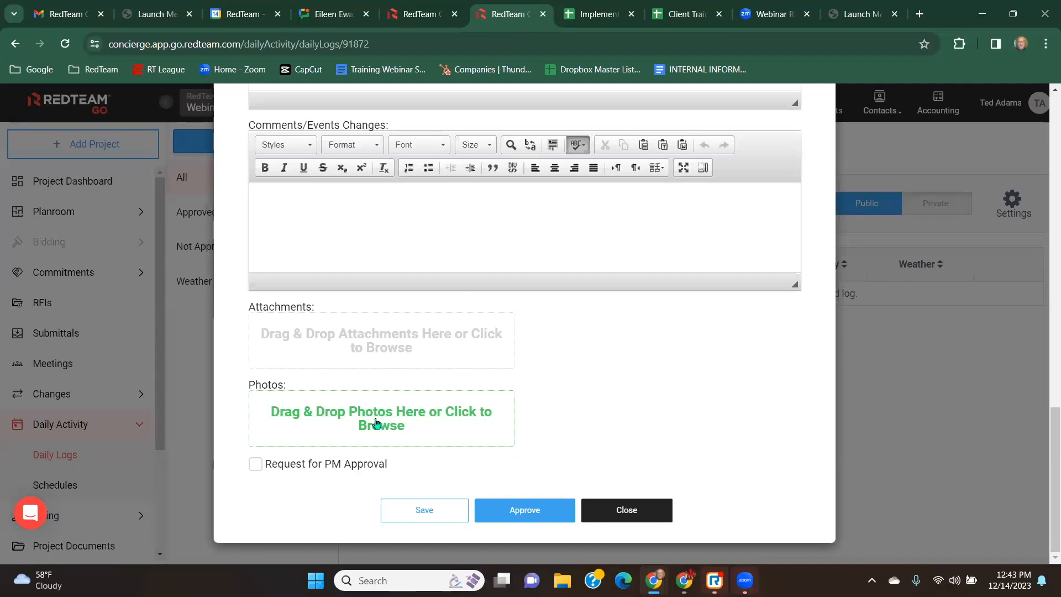
click(257, 469)
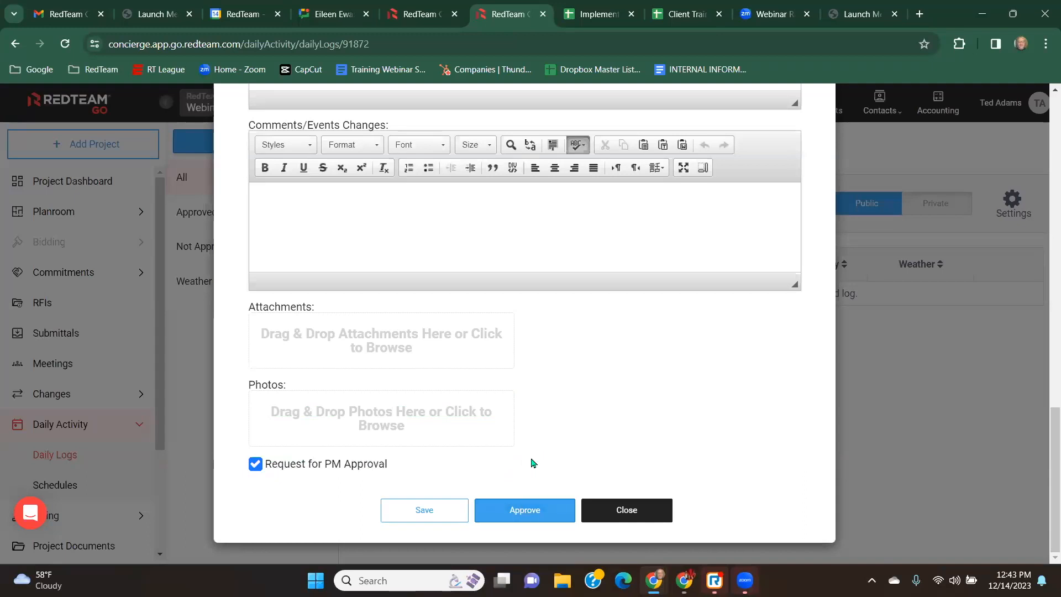
click(425, 509)
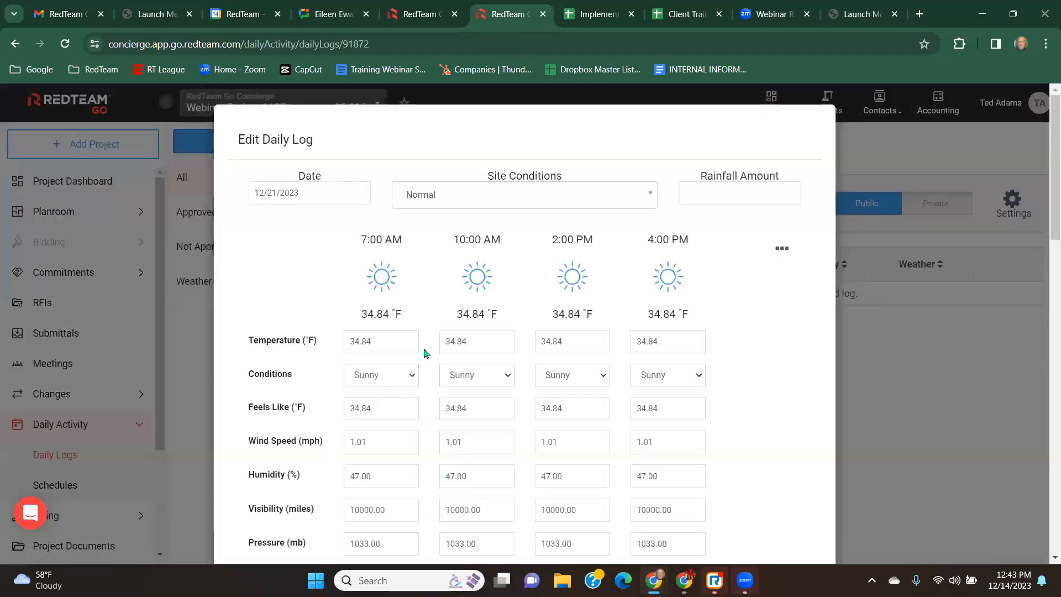
Scroll through the saved daily log to review its weather, employee, equipment and contractor entries.
scroll(432, 355, down, 10)
scroll(432, 355, down, 6)
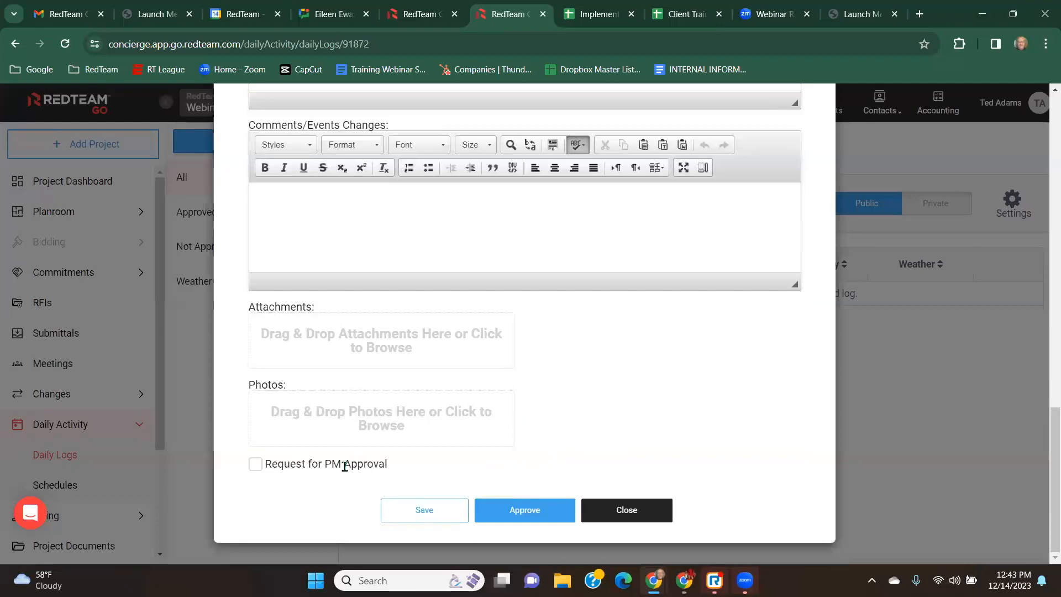
scroll(635, 422, up, 8)
scroll(636, 421, up, 6)
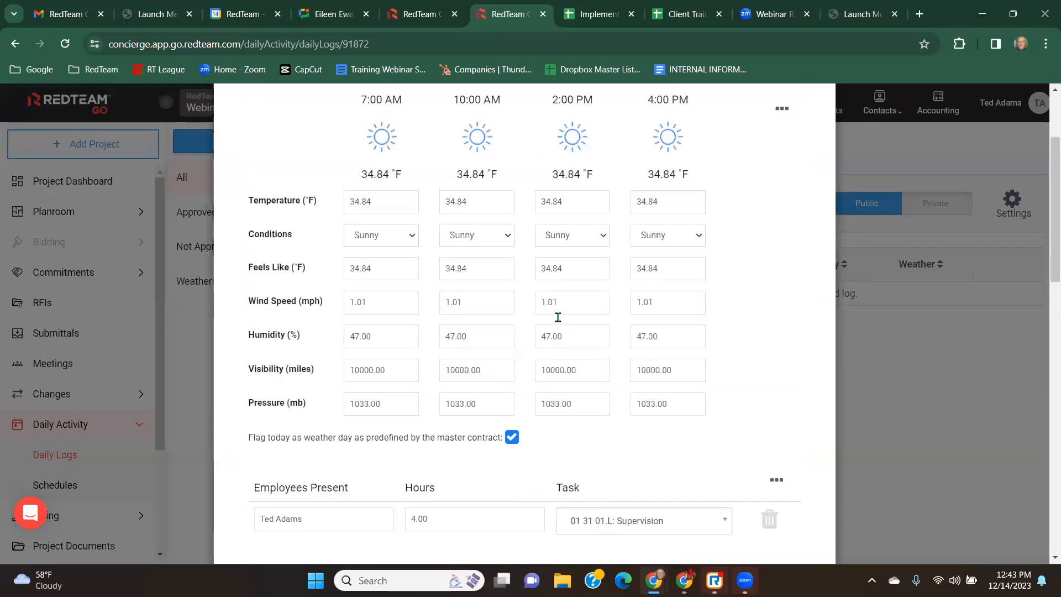
scroll(657, 436, down, 3)
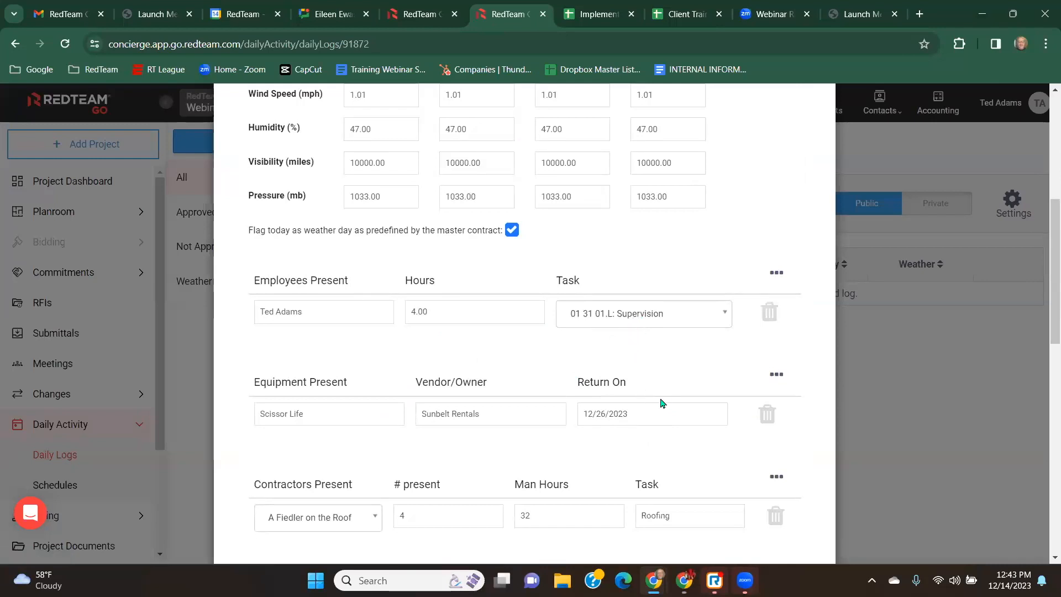
scroll(661, 402, down, 7)
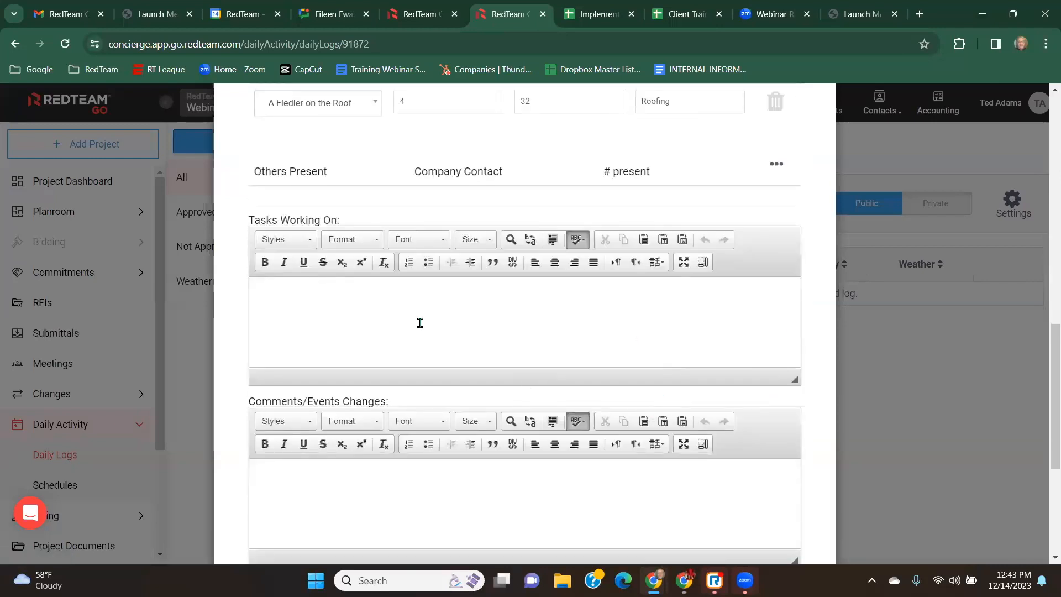
scroll(650, 399, down, 1)
scroll(649, 399, down, 5)
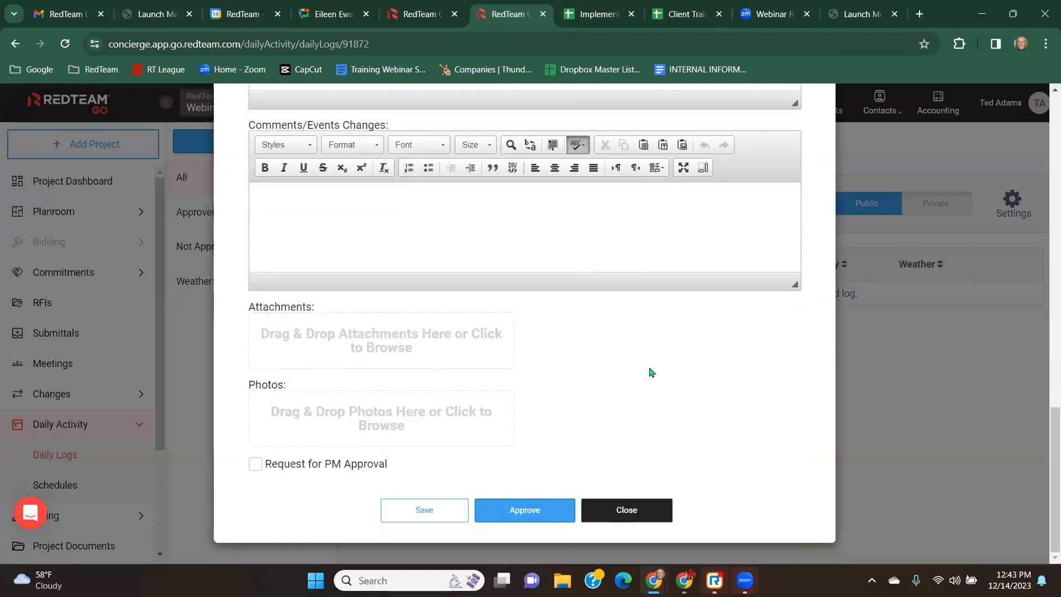
Approve the daily log and confirm the approval.
click(530, 511)
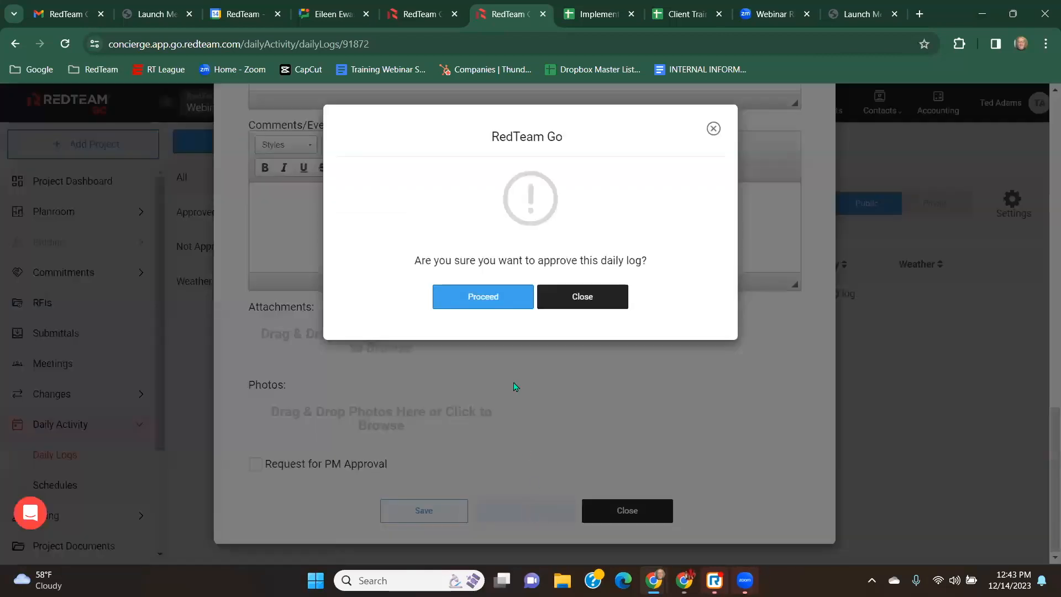
click(488, 299)
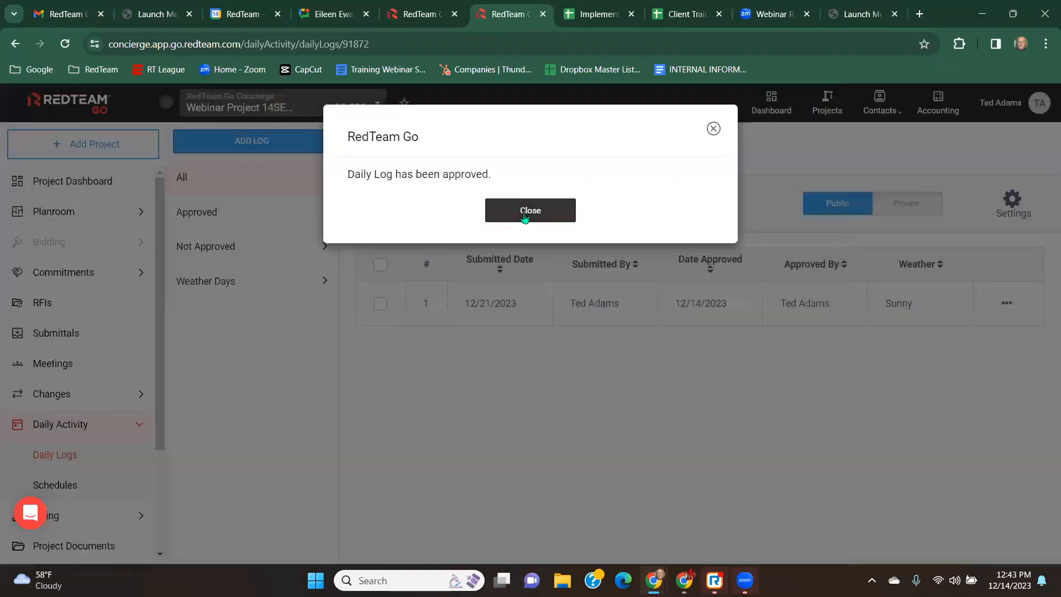
click(524, 213)
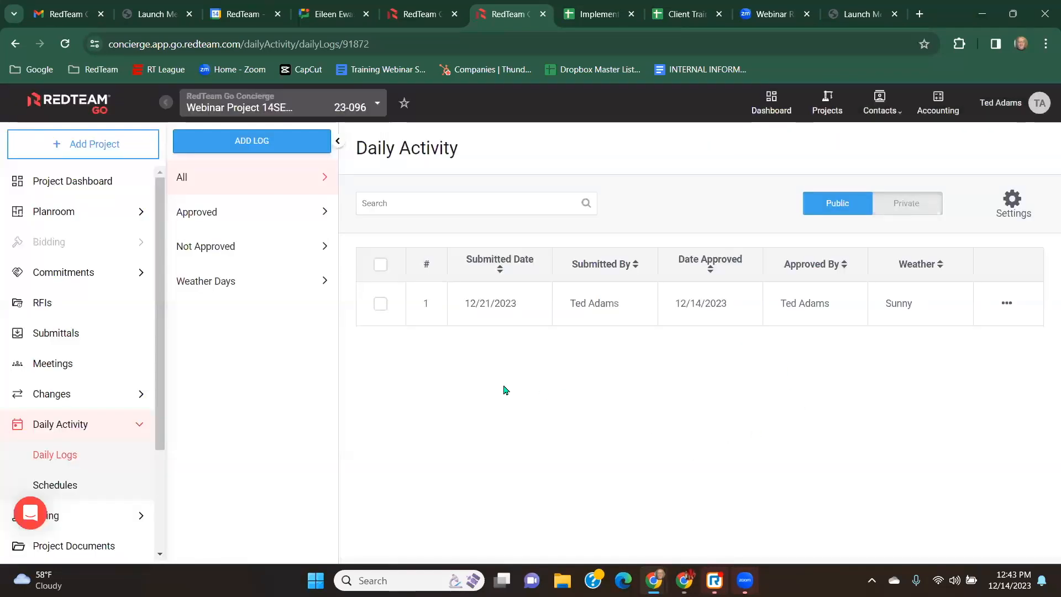